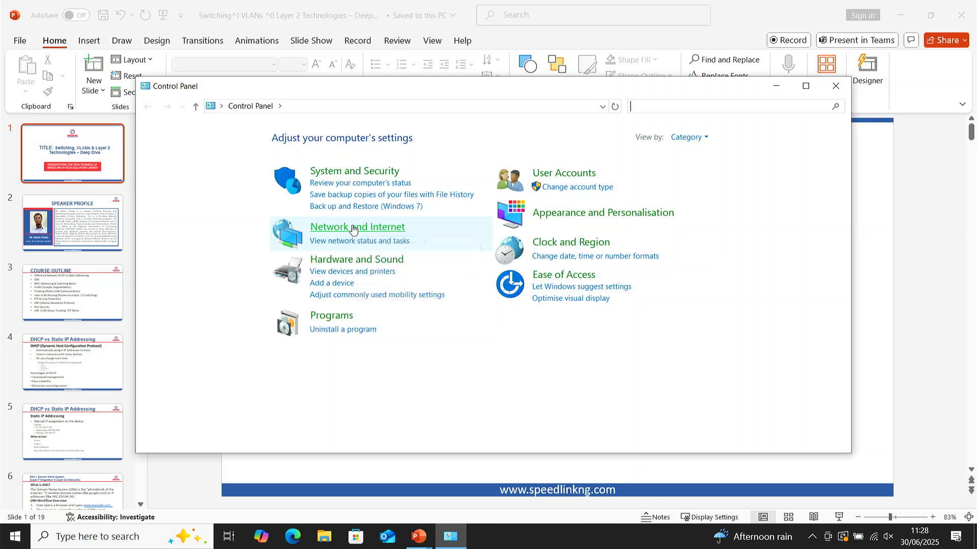
Step: Open the computer's network adapter list from the Network and Sharing Centre
left_click(354, 228)
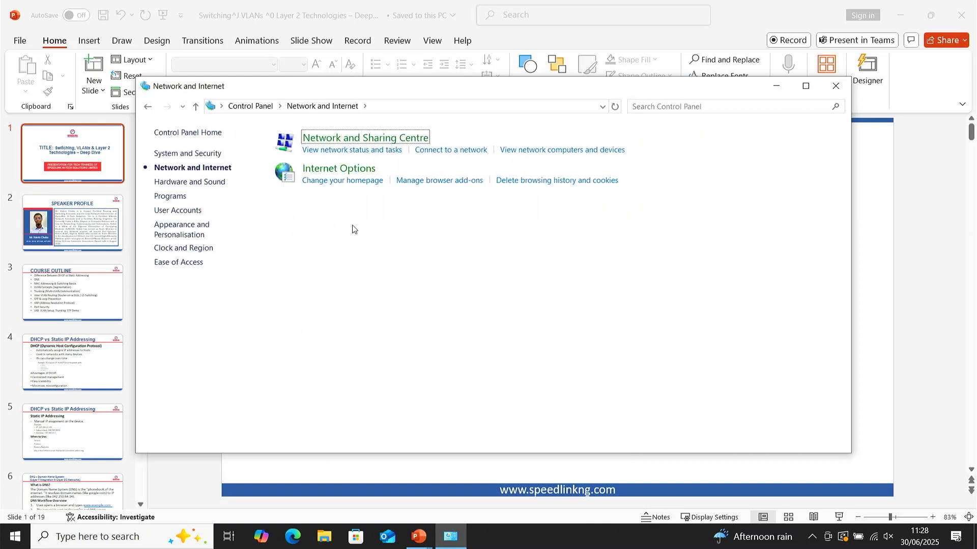
left_click(335, 135)
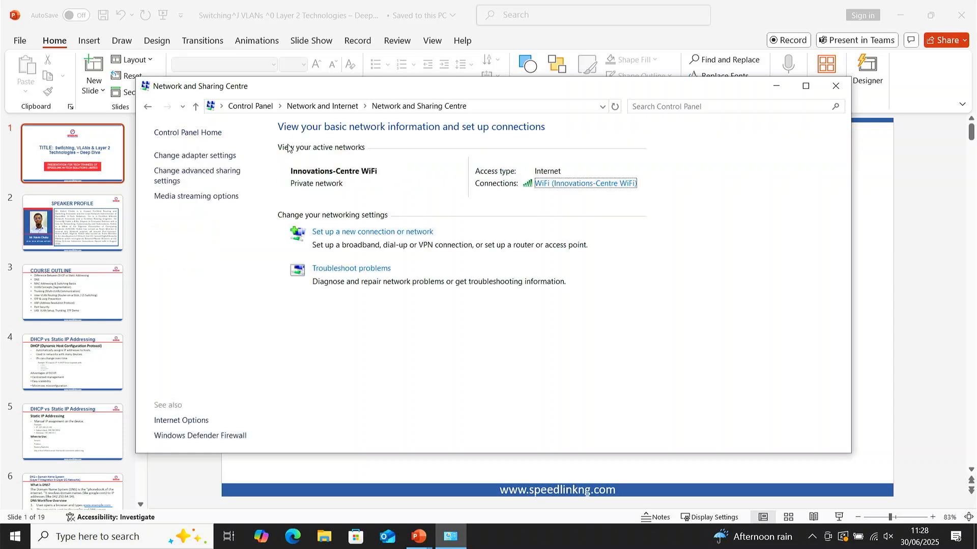
left_click(181, 156)
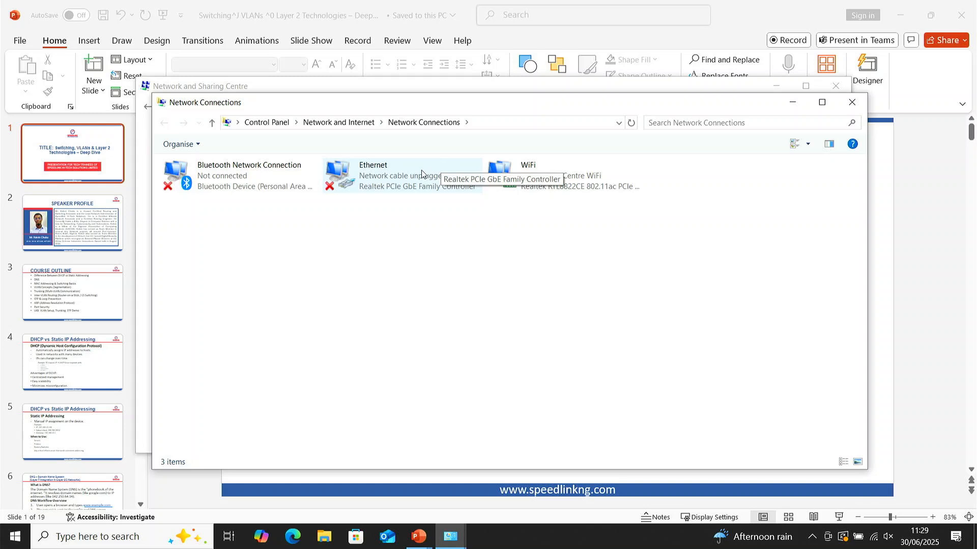
Step: Open the Ethernet adapter's Internet Protocol Version 4 (TCP/IPv4) properties and choose to use a manually specified IP address
left_click(406, 177)
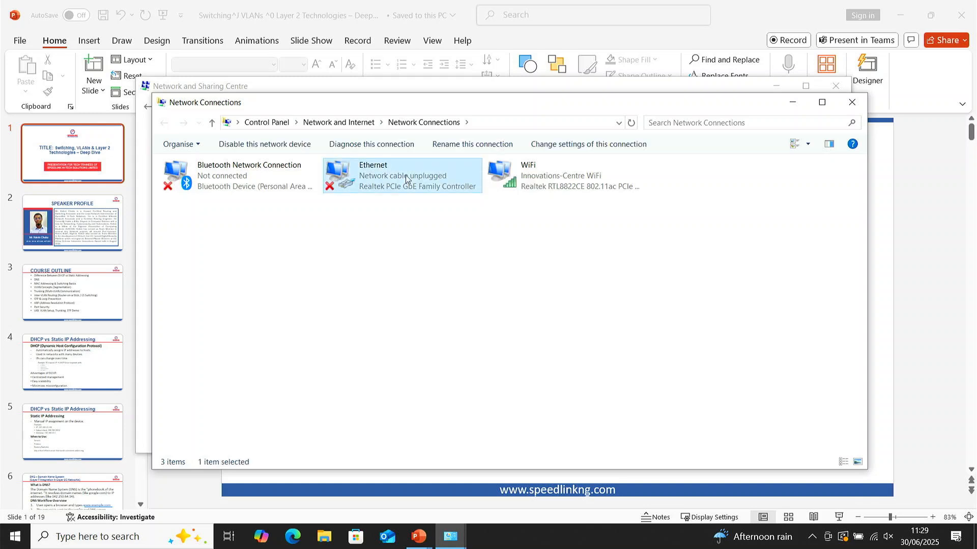
right_click(405, 178)
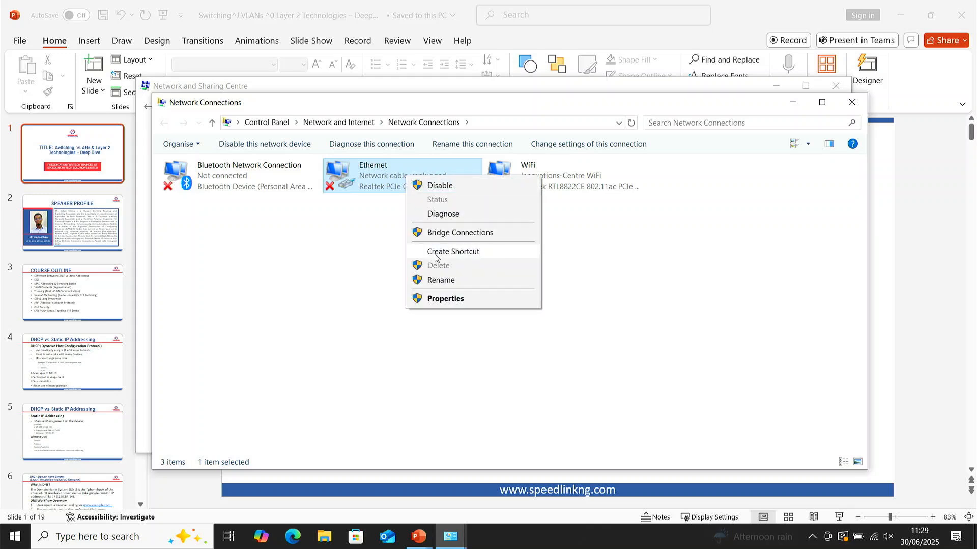
left_click(434, 301)
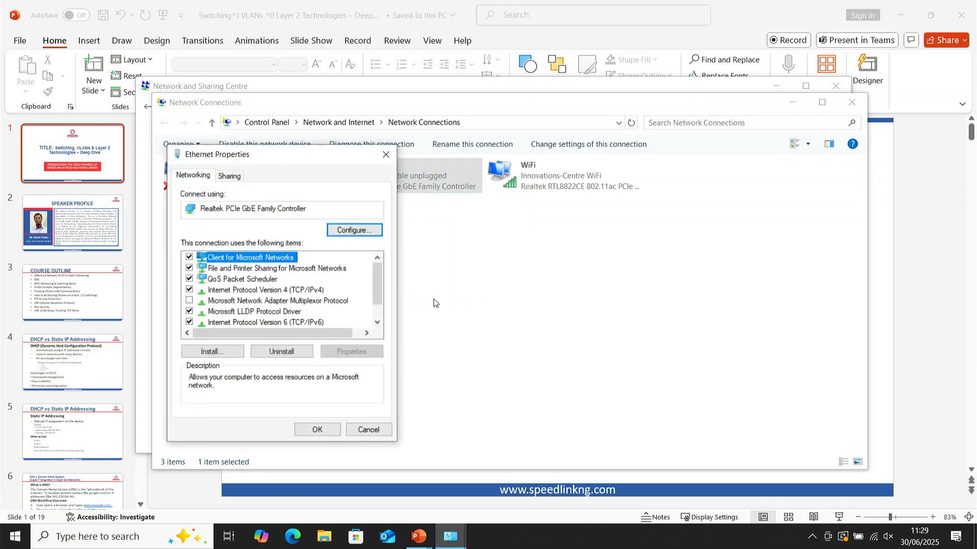
left_click(265, 291)
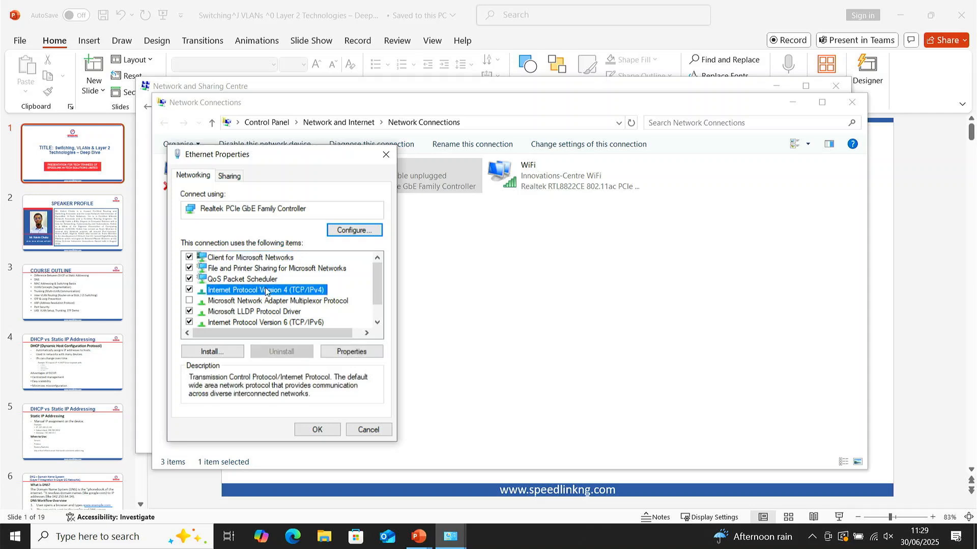
double_click(266, 291)
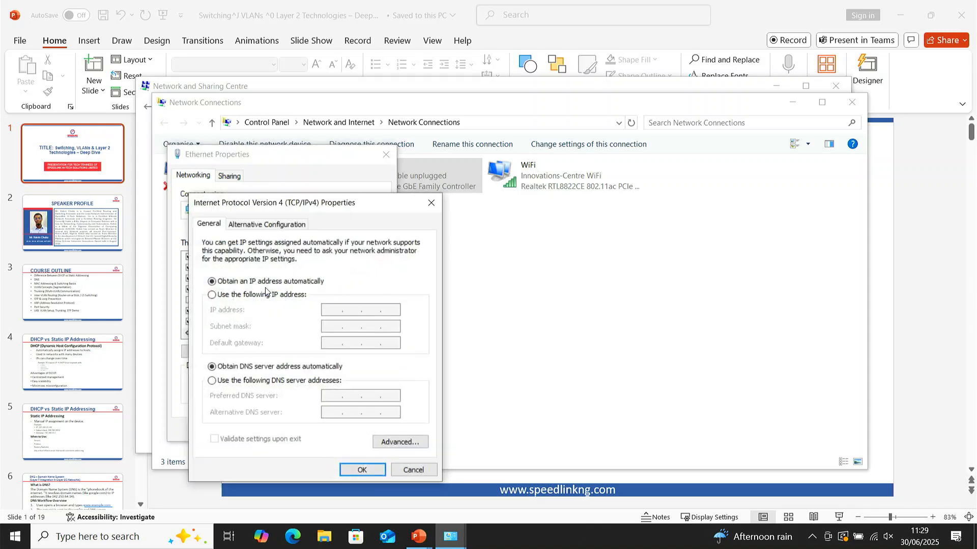
left_click(220, 298)
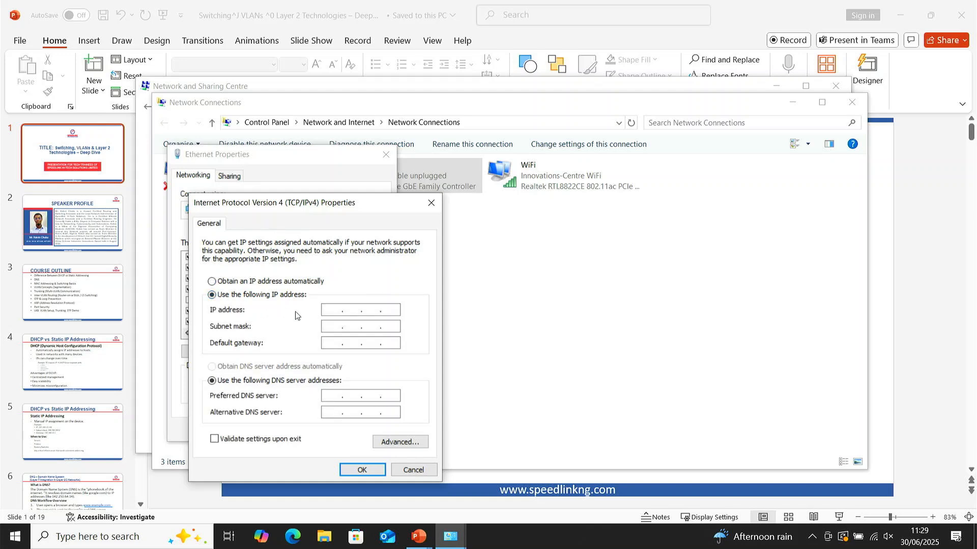
left_click(330, 310)
type("901")
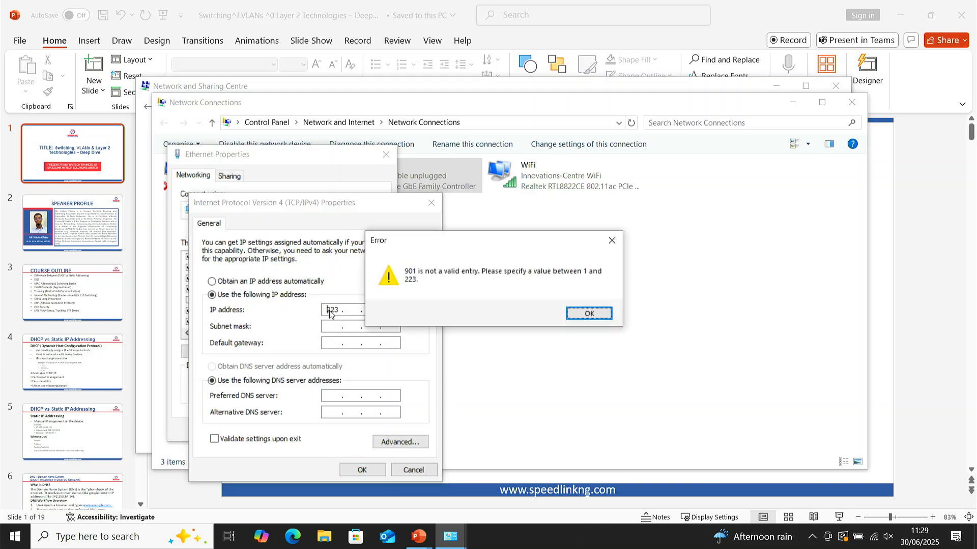
key("Return")
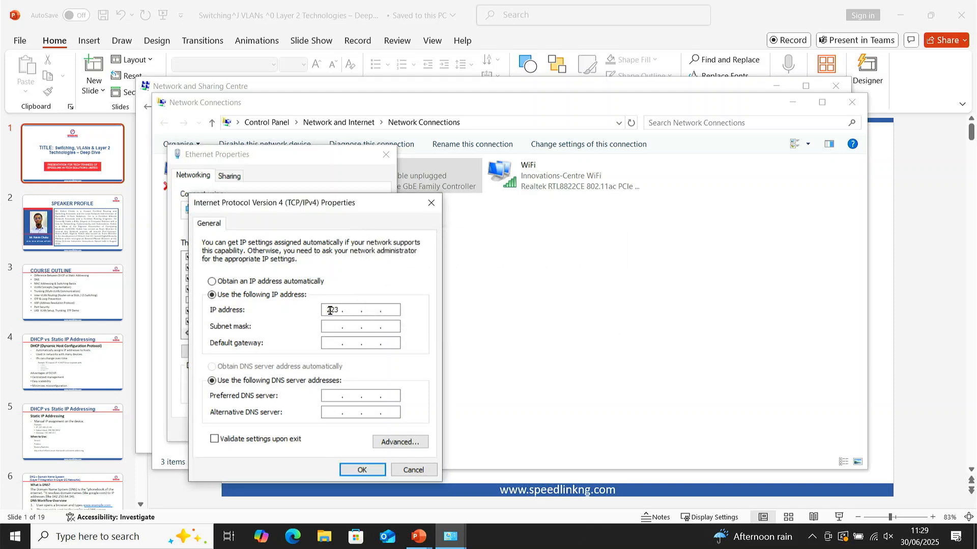
double_click(330, 311)
type("90")
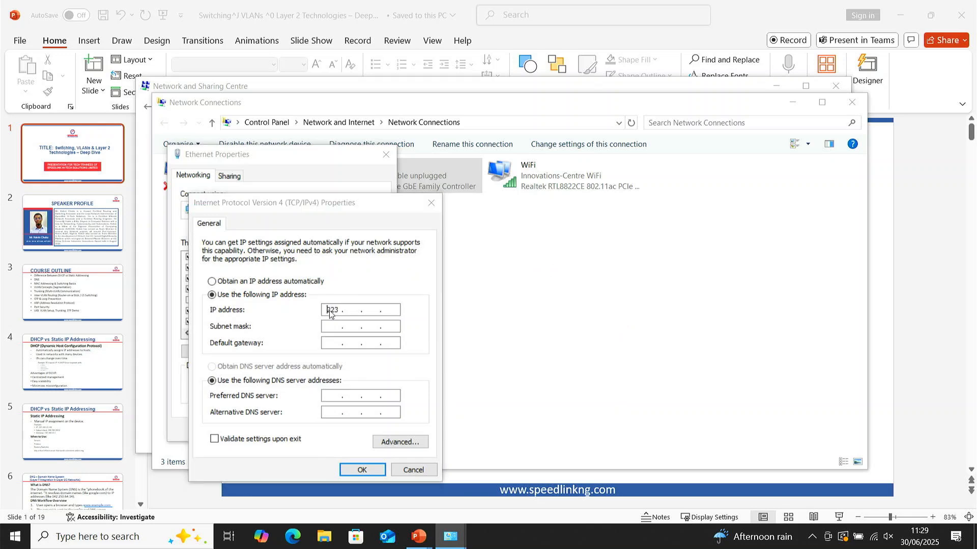
type("1")
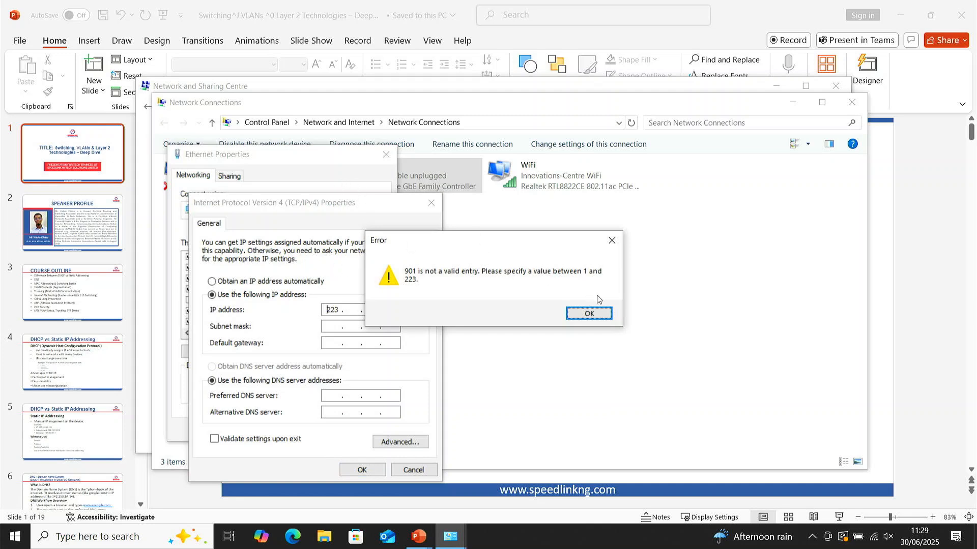
left_click(579, 316)
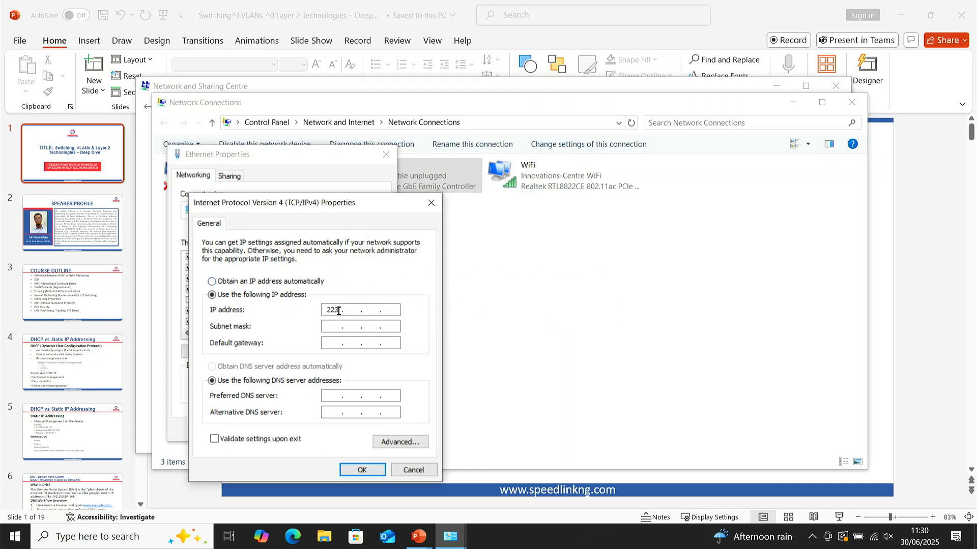
Step: Set the Ethernet adapter's static IP address to 90.100.64.2
double_click(339, 311)
type("90 . 100 . 64")
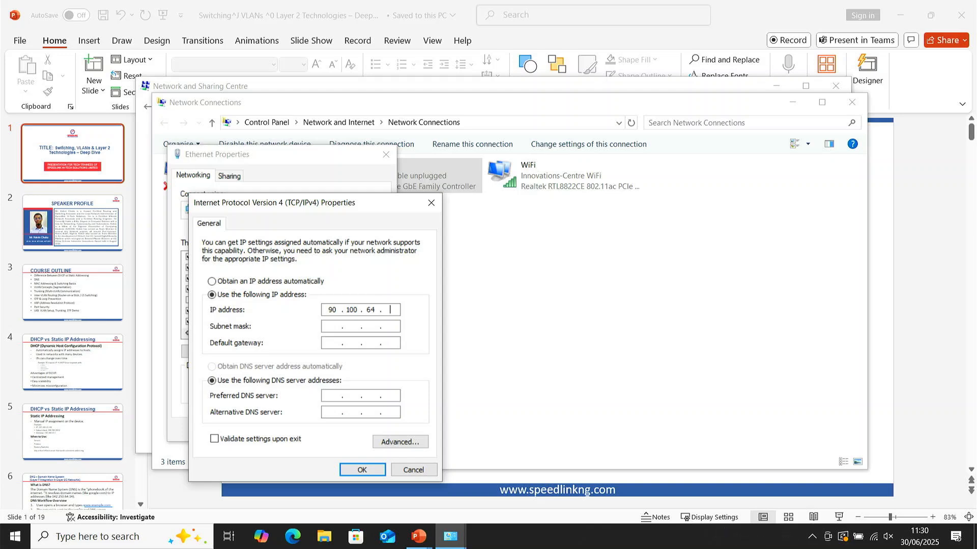
type("2")
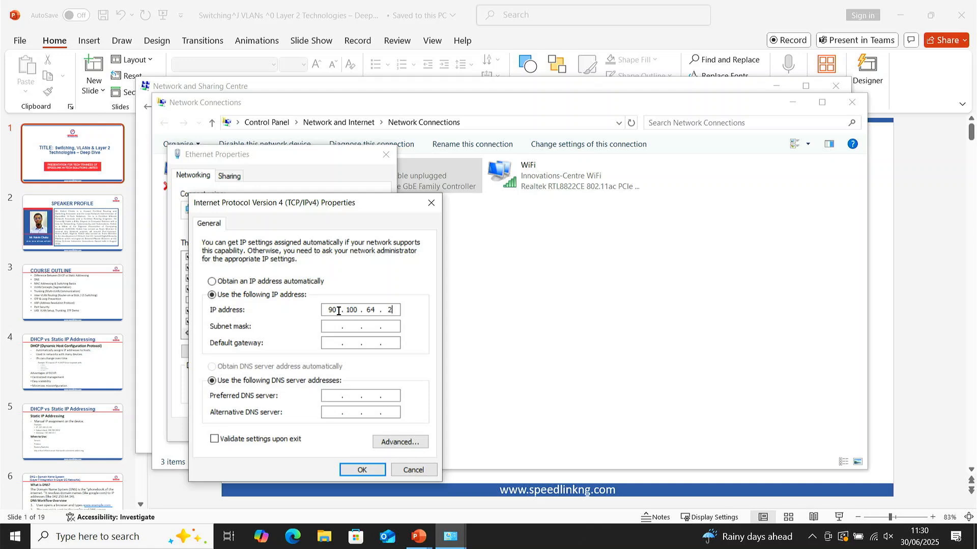
Step: Set the subnet mask to 255.255.255.252
key("Tab")
left_click(331, 329)
double_click(331, 329)
type("255 . 255 . 255 . 252")
Step: Enter 90 as the first octet of the default gateway
left_click(332, 344)
type("90 . . .")
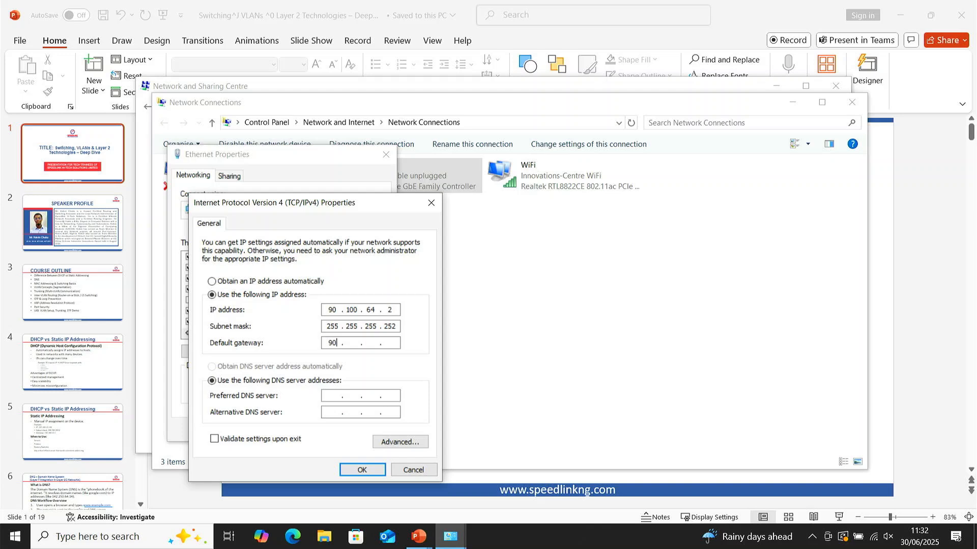
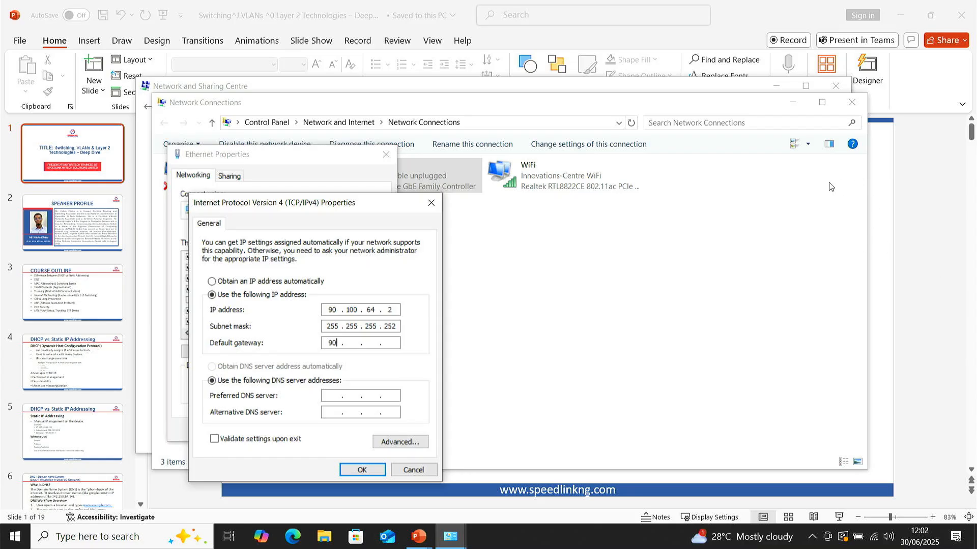
key("super")
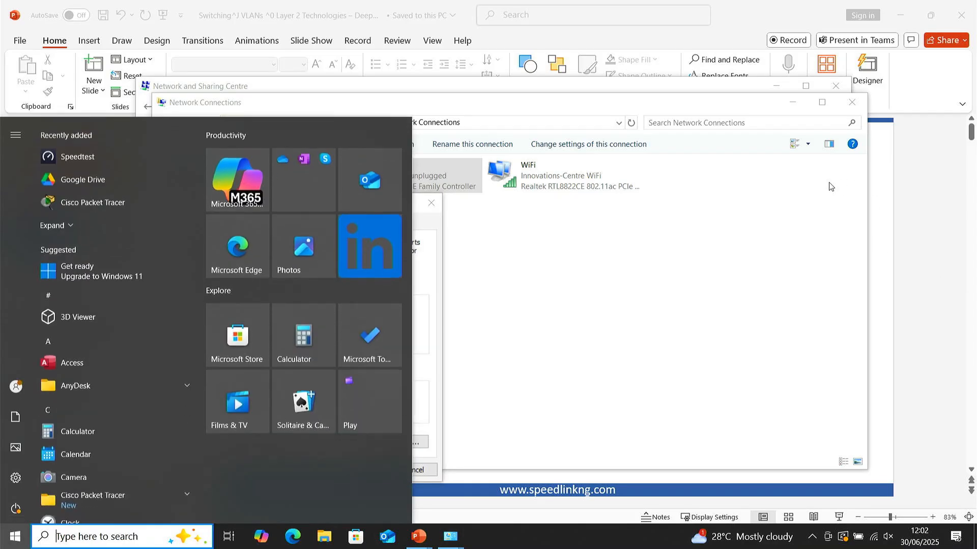
type("win")
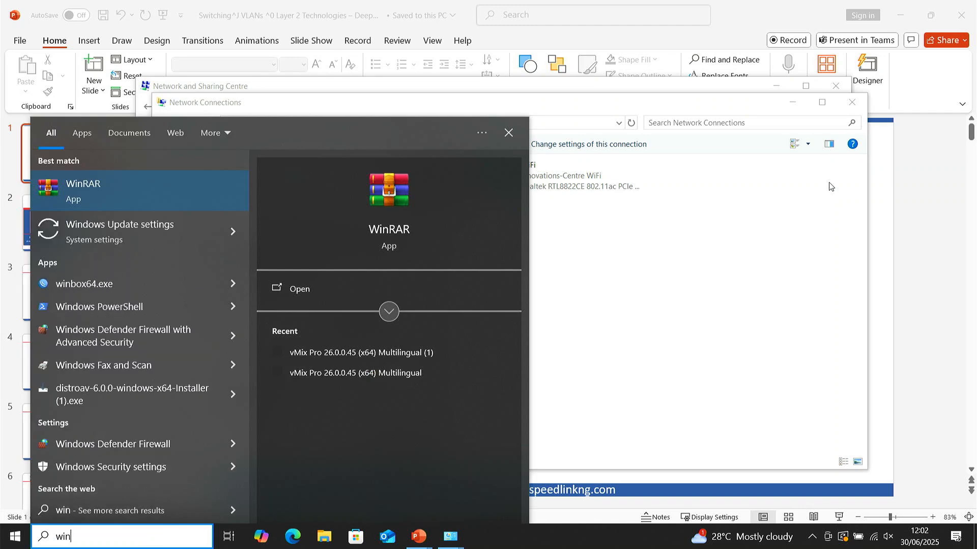
key("alt+Tab")
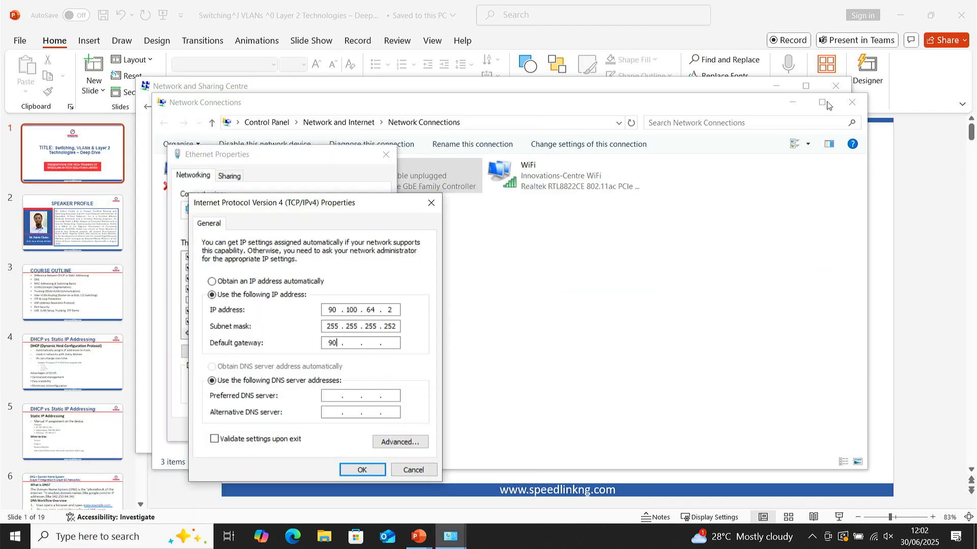
Step: Set the Ethernet adapter to obtain its IP address and DNS server address automatically, and apply the adapter properties
left_click(242, 286)
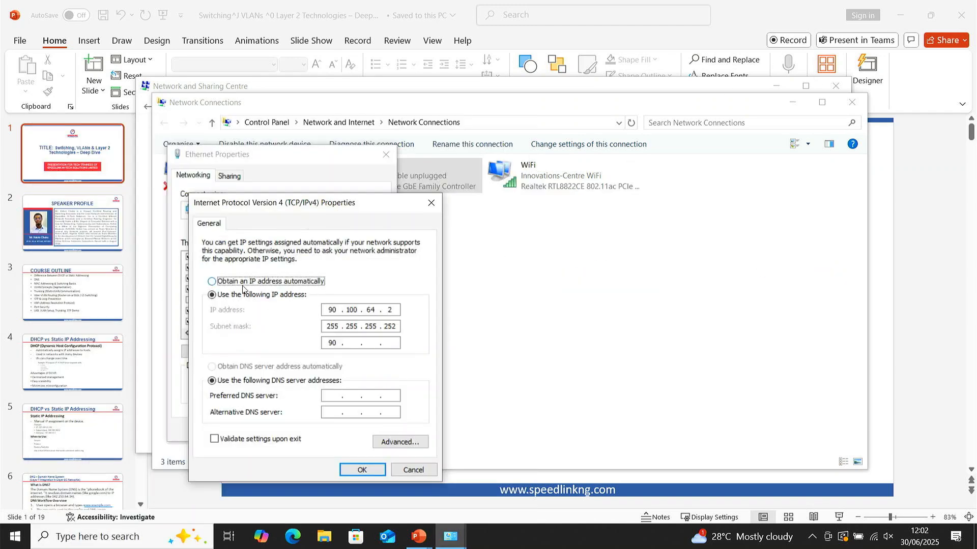
left_click(229, 367)
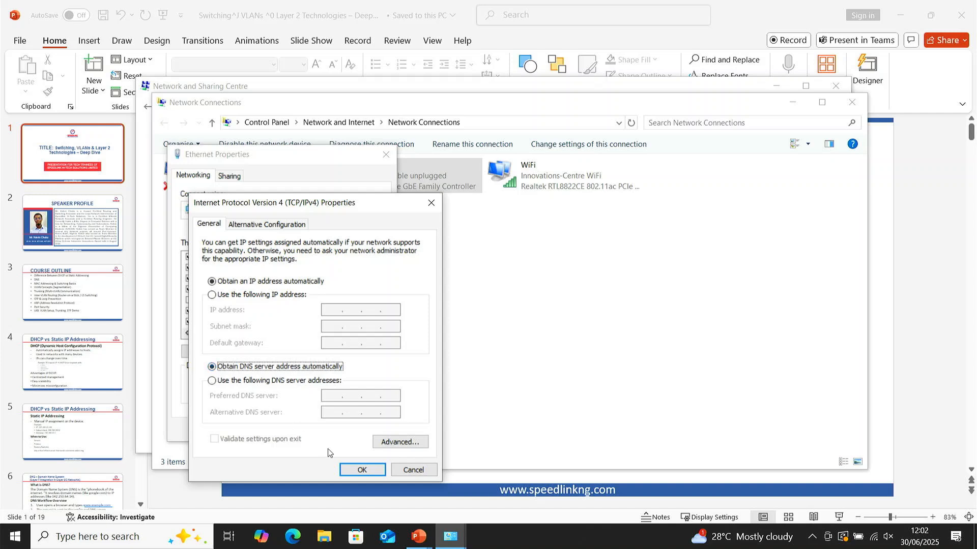
left_click(363, 469)
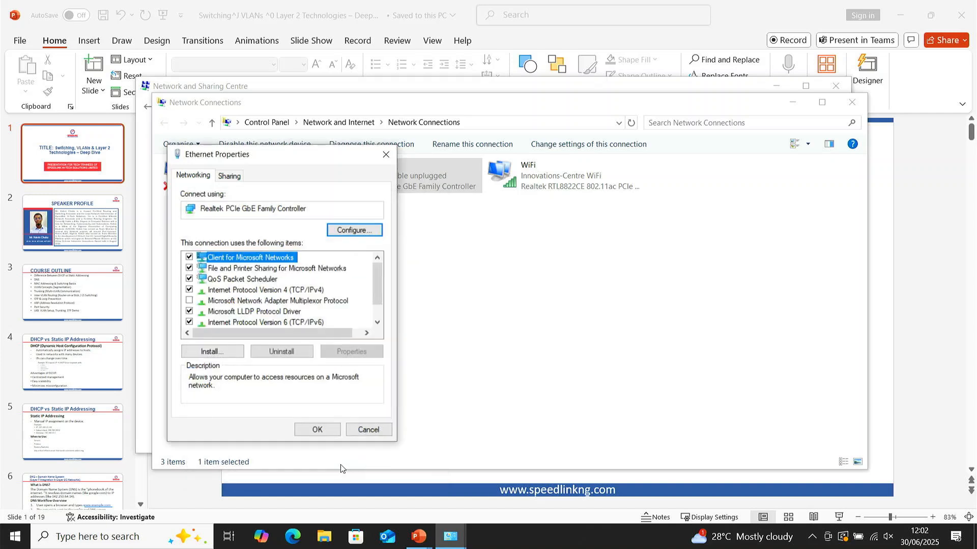
left_click(315, 430)
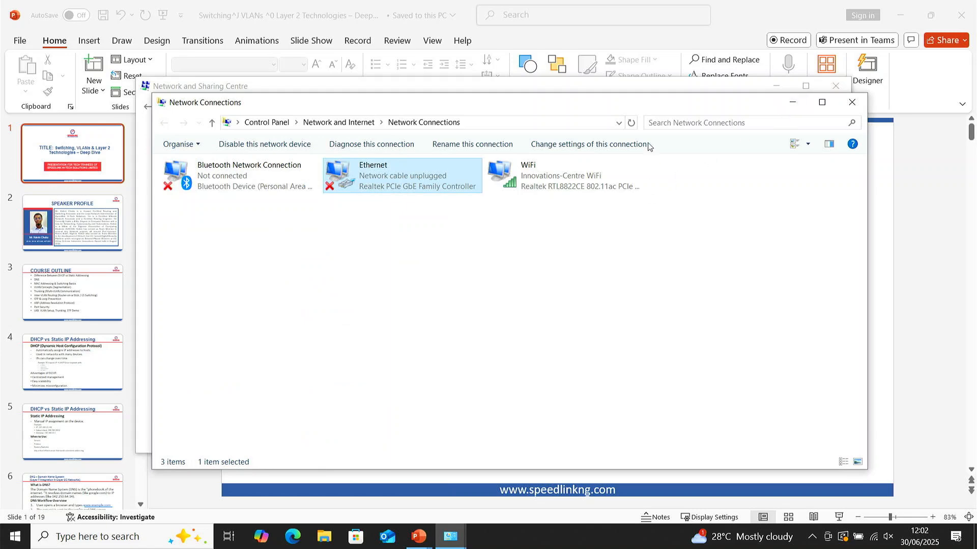
Step: Switch to WinBox by searching Windows for winbox64.exe and launching it
key("super")
type("w")
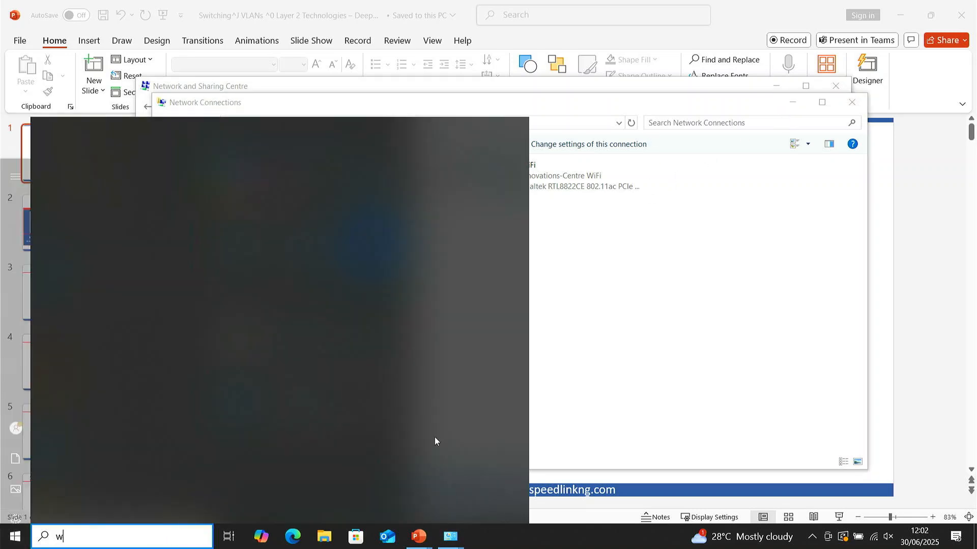
type("inb")
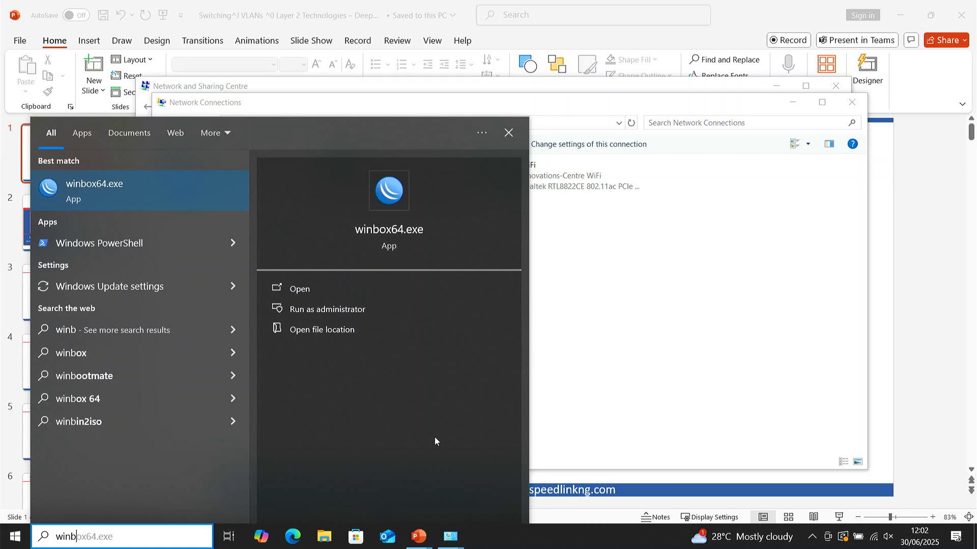
key("Return")
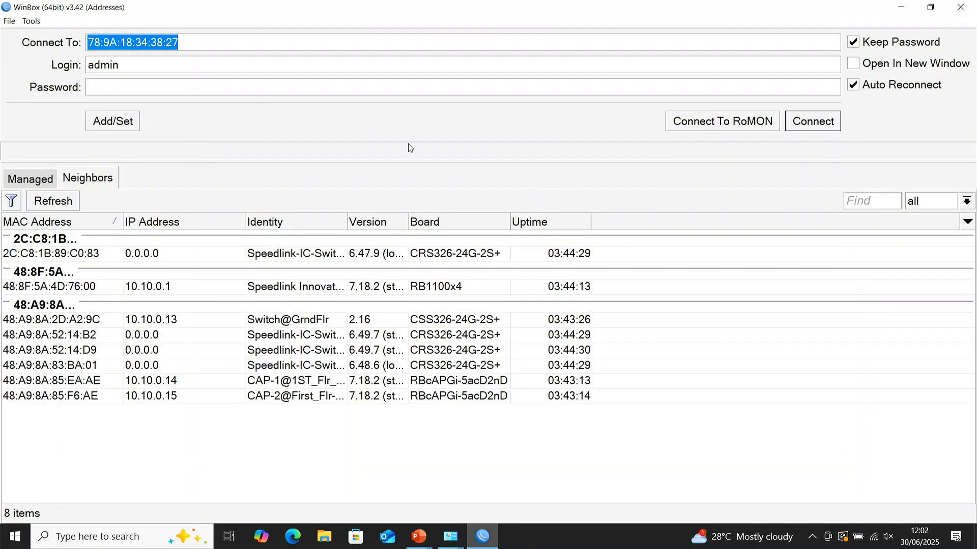
type("1921")
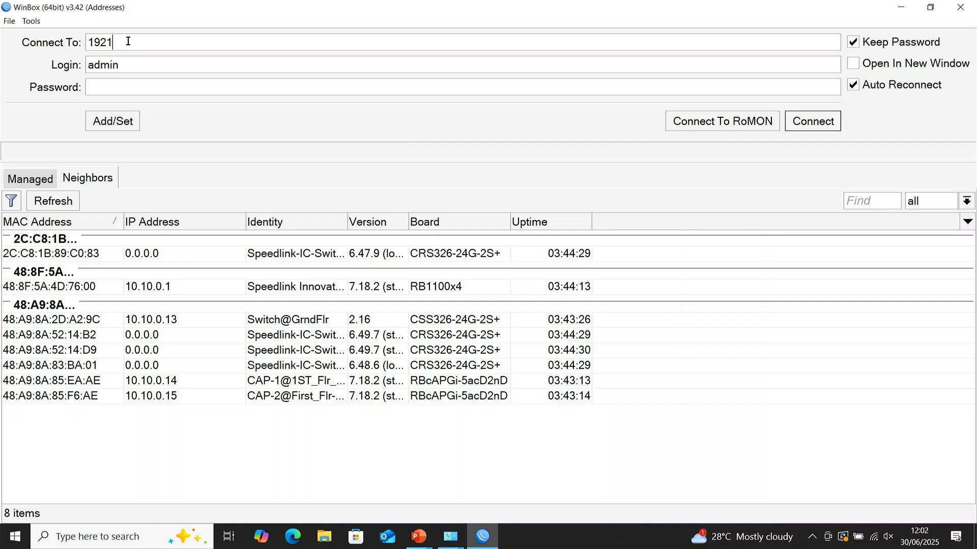
right_click(105, 43)
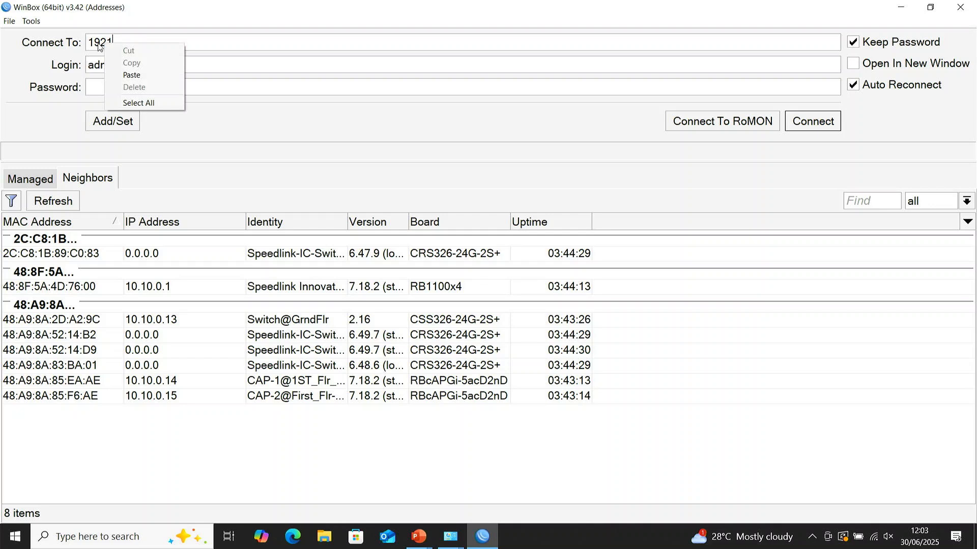
left_click(100, 42)
Step: Set the connection address to 192.168.10.50, keeping the list of neighboring devices displayed
double_click(100, 43)
type("192")
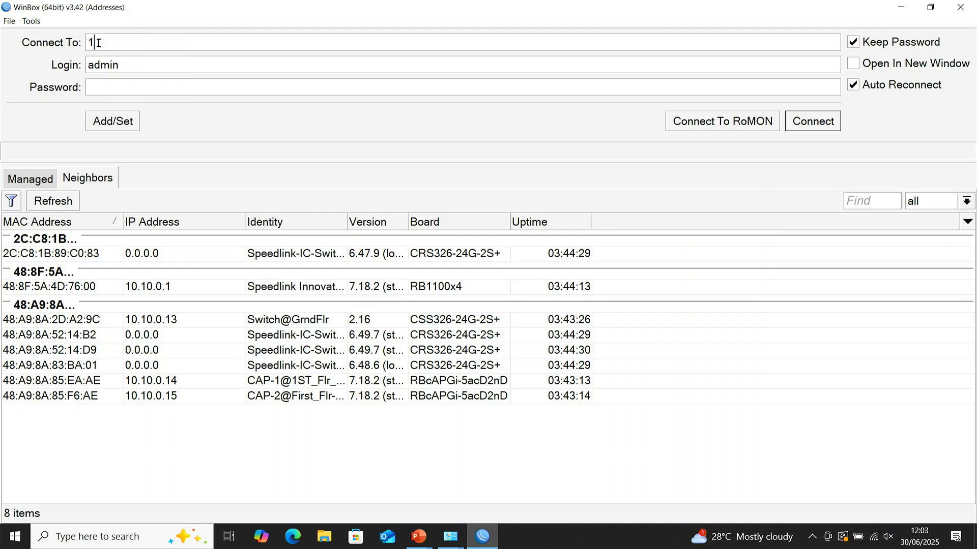
type(".168.10.50")
left_click(33, 183)
left_click(64, 184)
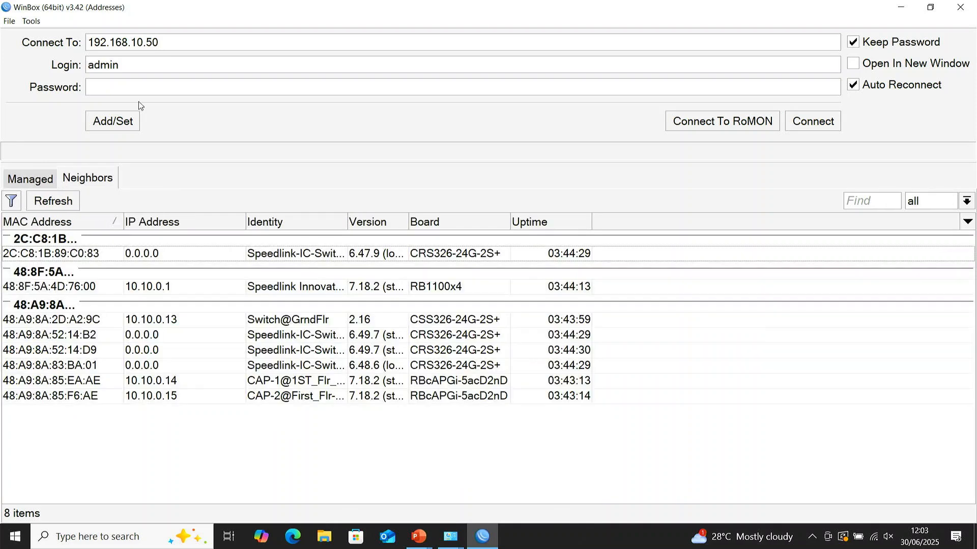
Step: Enter the admin account's password and try to connect to 192.168.10.50
left_click(130, 89)
type("**")
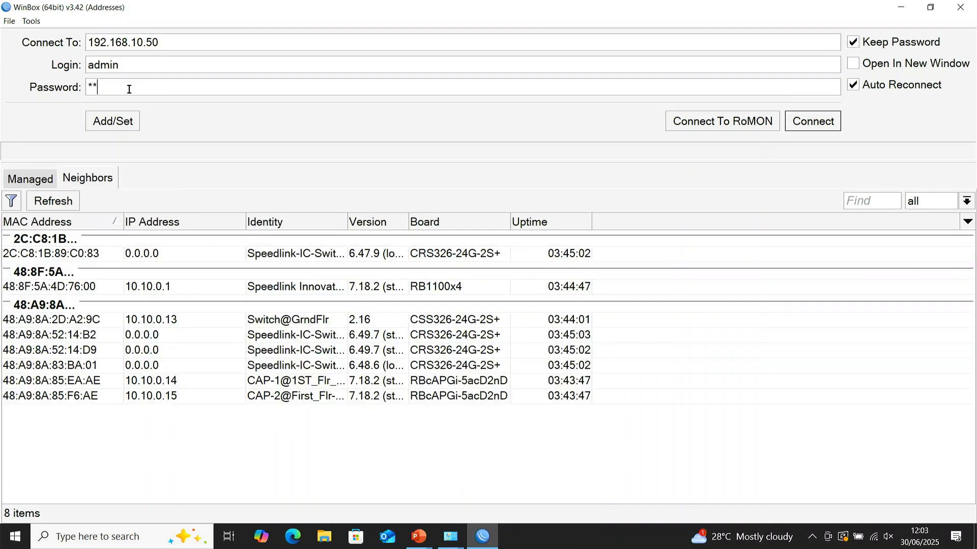
type("******")
key("Return")
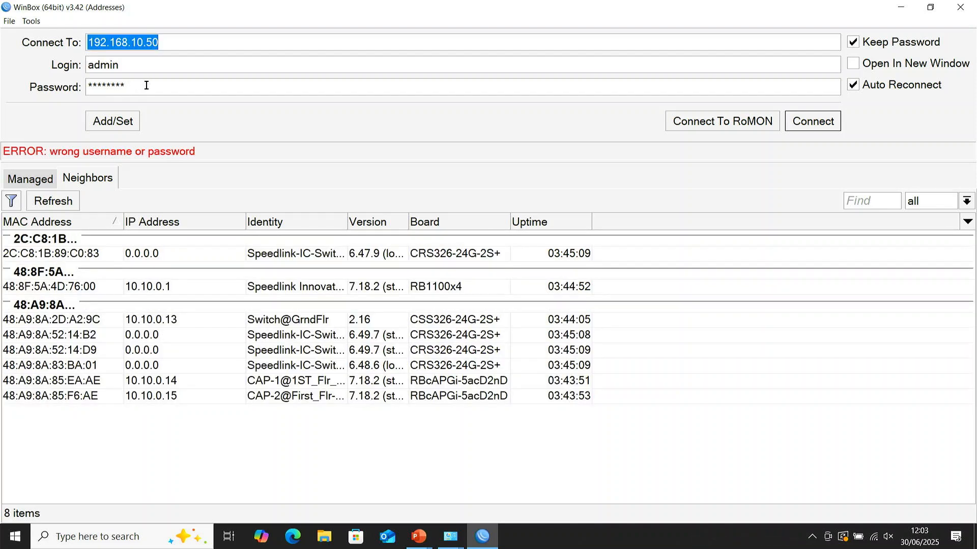
Step: Clear the password and try to connect to 192.168.10.50 as admin with a blank password
left_click(146, 85)
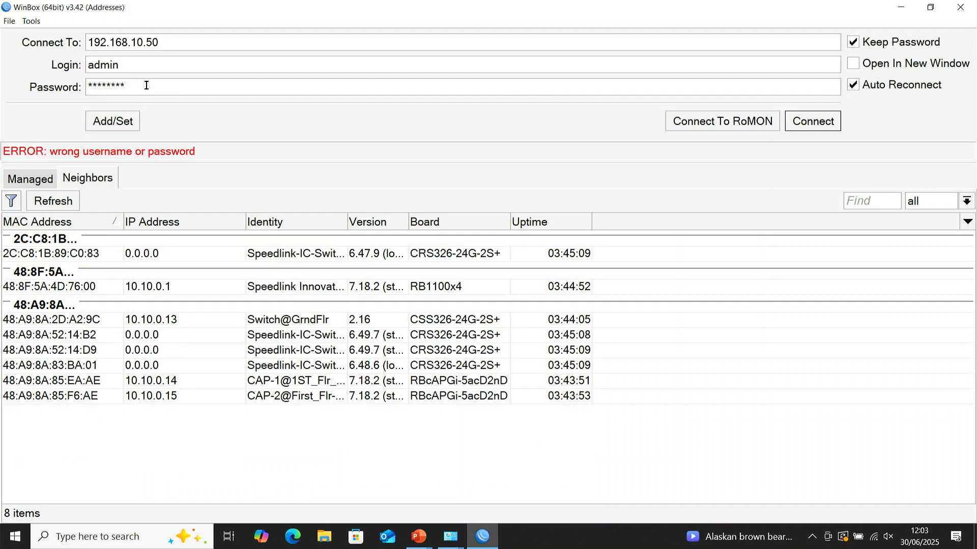
double_click(105, 87)
key("BackSpace")
key("Return")
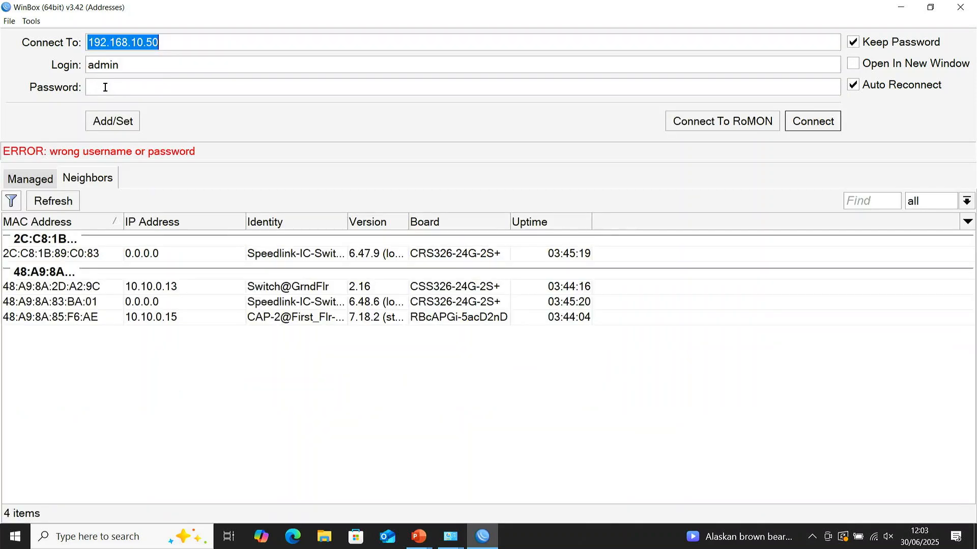
Step: Enter a different password in the empty password field and retry the admin login to 192.168.10.50
left_click(105, 88)
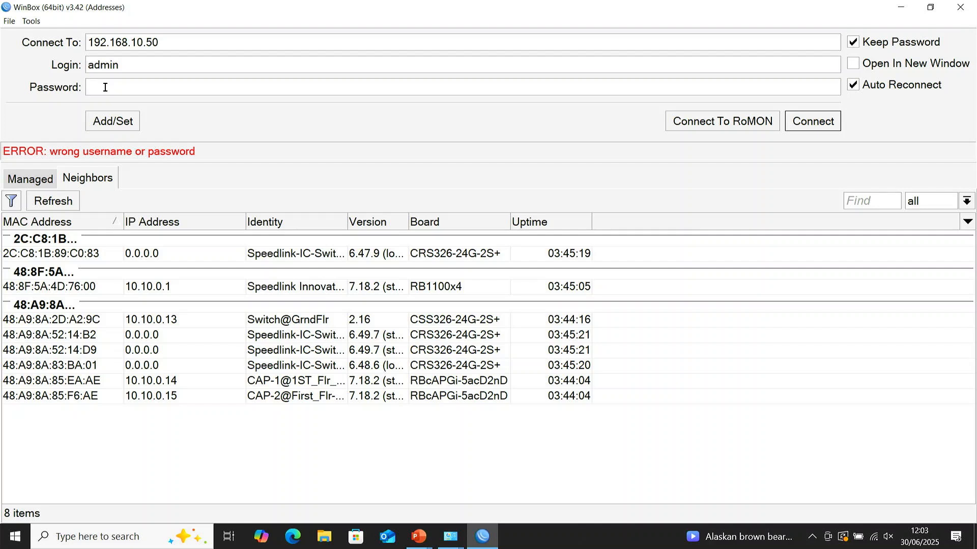
type("****")
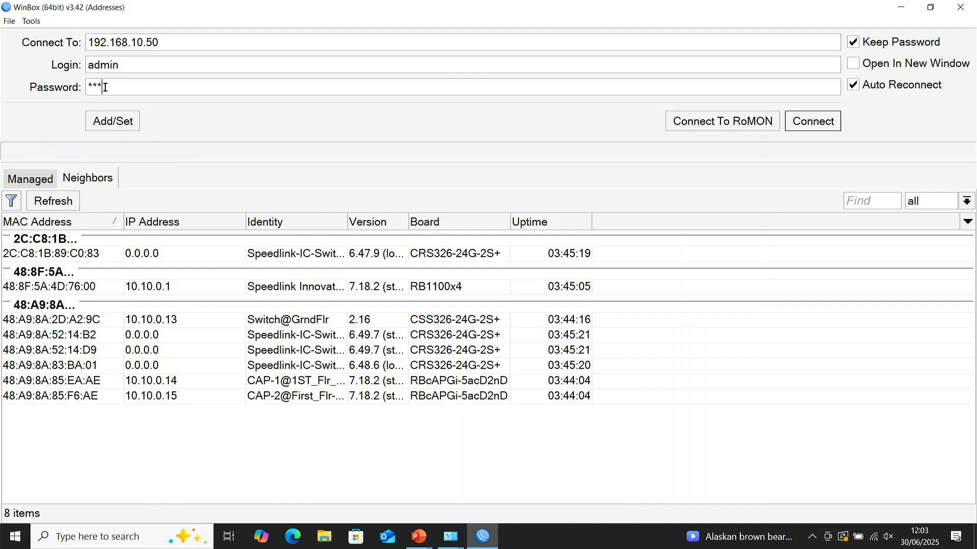
type("**")
key("Return")
Step: Replace the entered password with another one and try the admin connection to 192.168.10.50 again
double_click(106, 88)
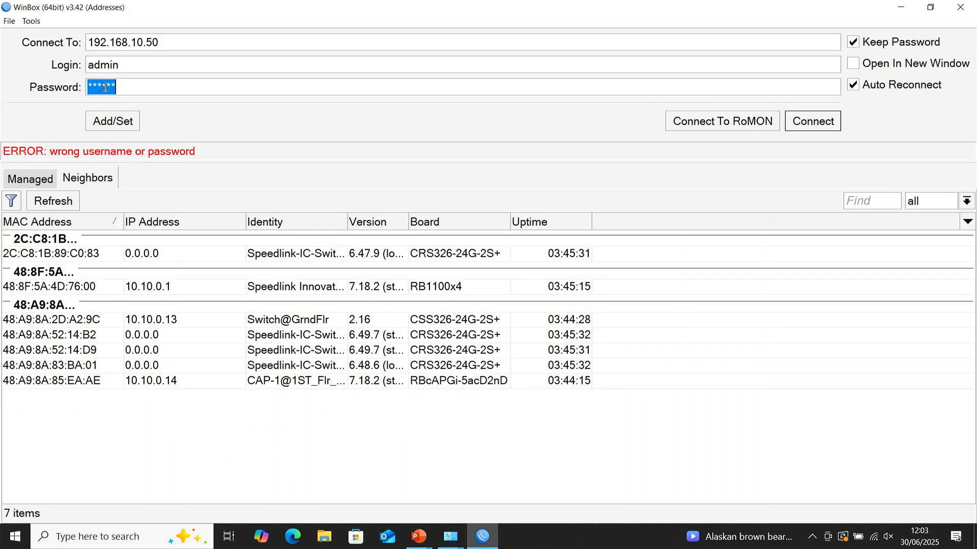
type("***")
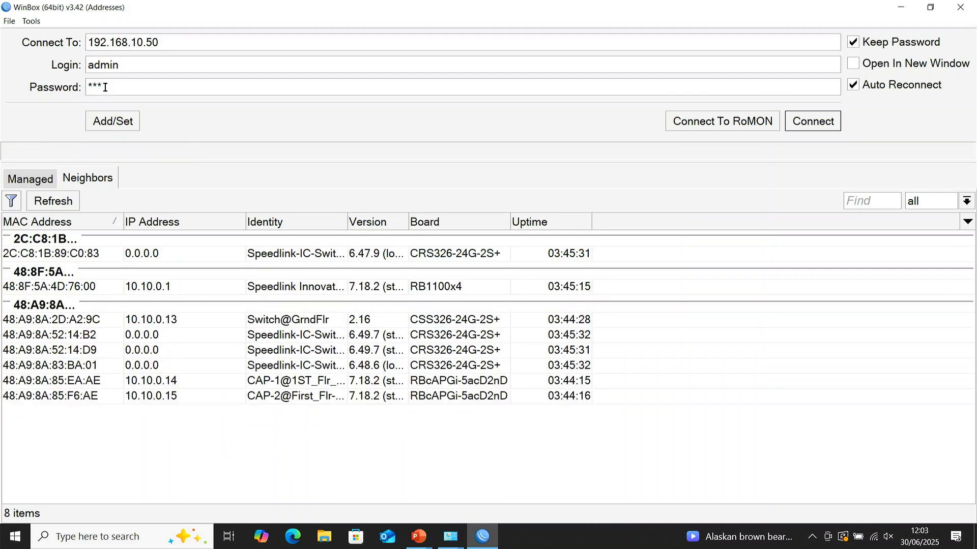
type("*")
key("Return")
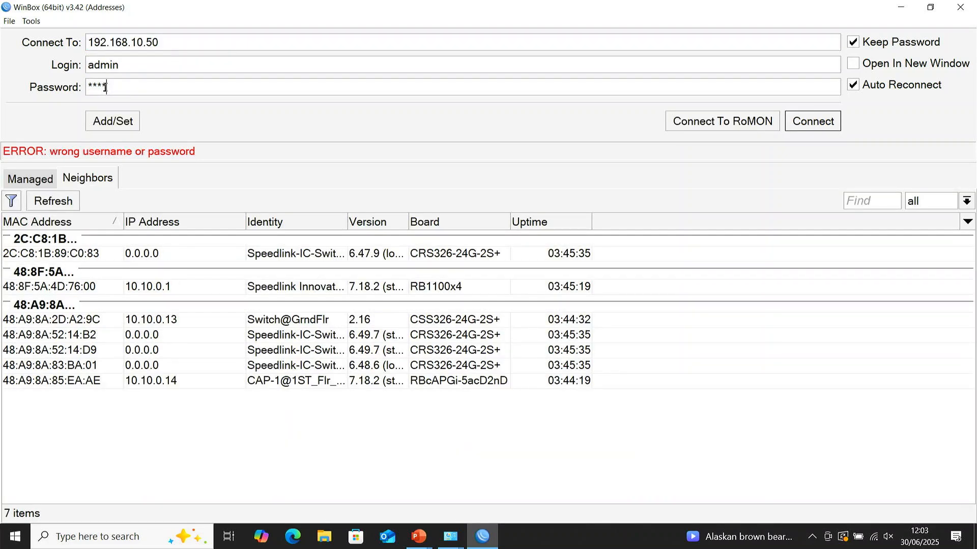
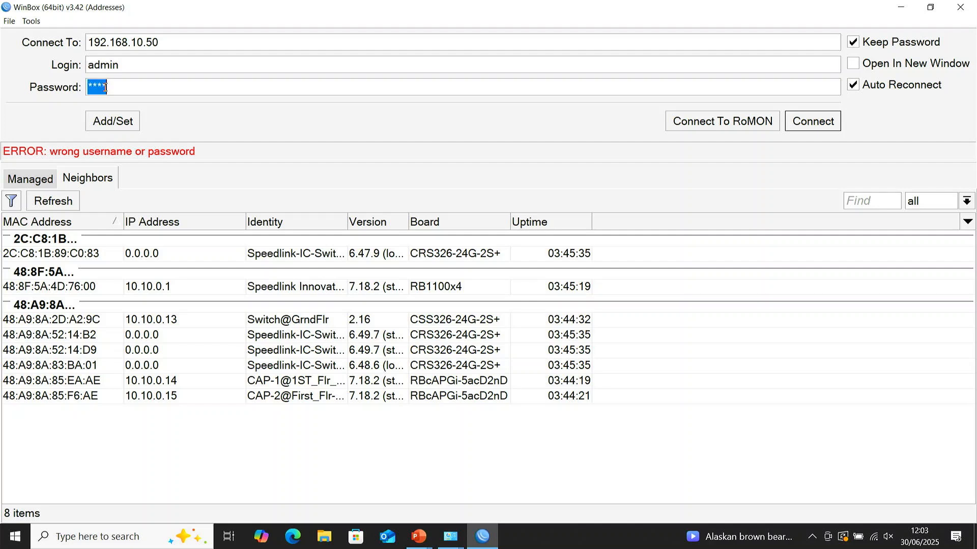
Step: Overwrite the selected admin password with a new attempt at the password for 192.168.10.50
Step: Complete the admin password and try to log in to the MikroTik device at 192.168.10.50
type("*****")
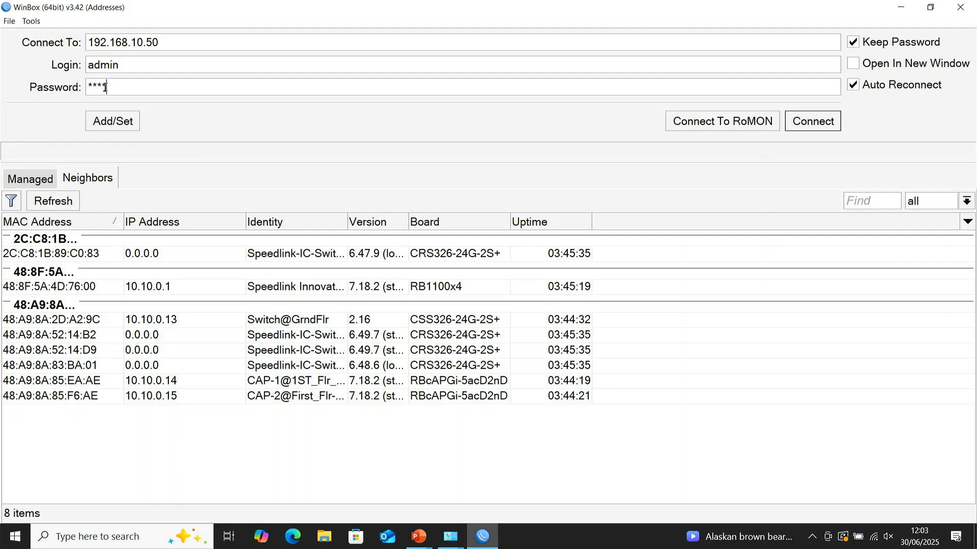
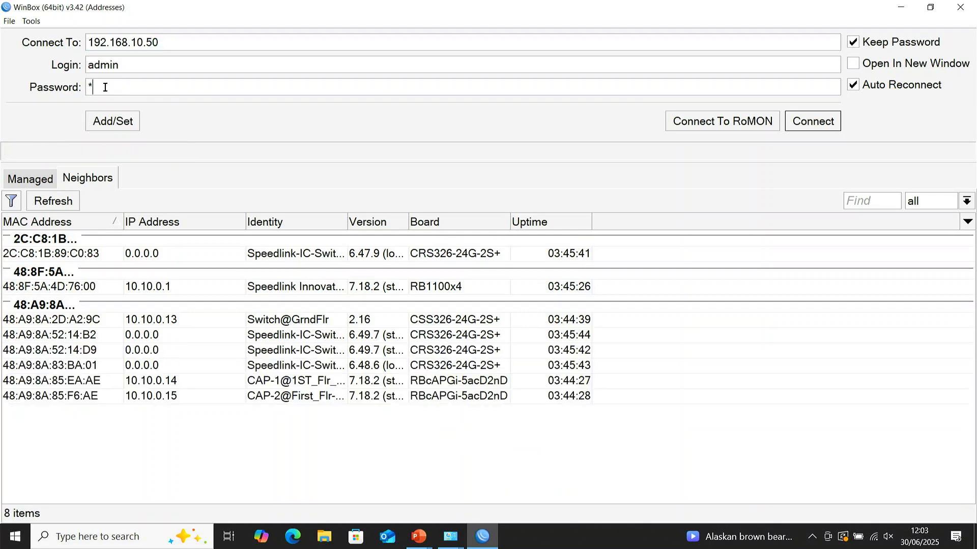
Step: Overwrite the selected admin password with a new attempt at the password for 192.168.10.50
Step: Complete the admin password and try to log in to the MikroTik device at 192.168.10.50
type("*****")
key("Return")
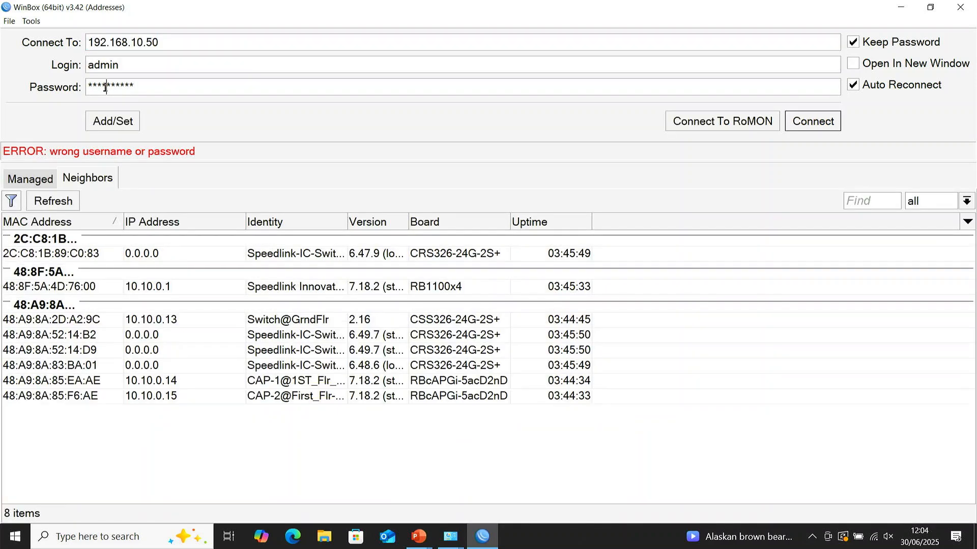
Step: Minimise the WinBox window and bring up the Windows display projection options
left_click(913, 13)
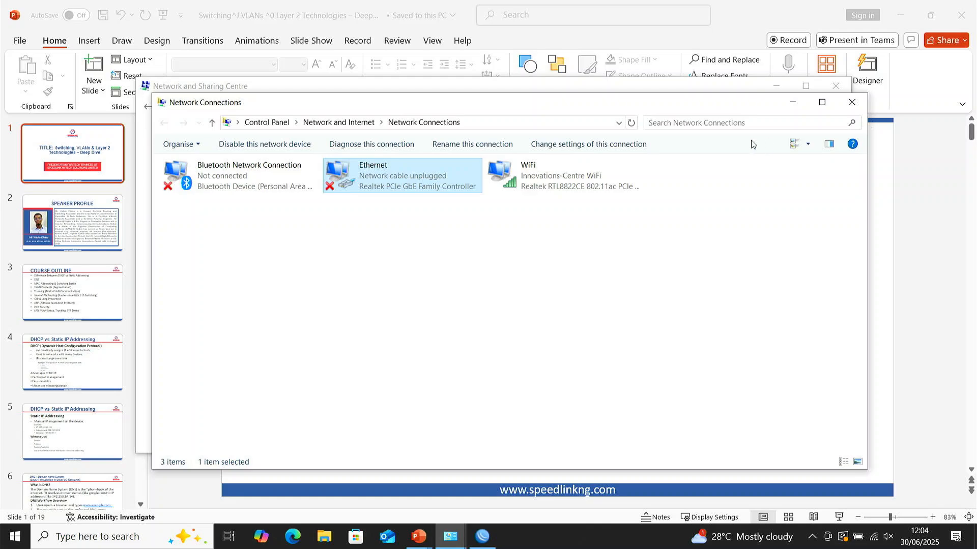
key("super+p")
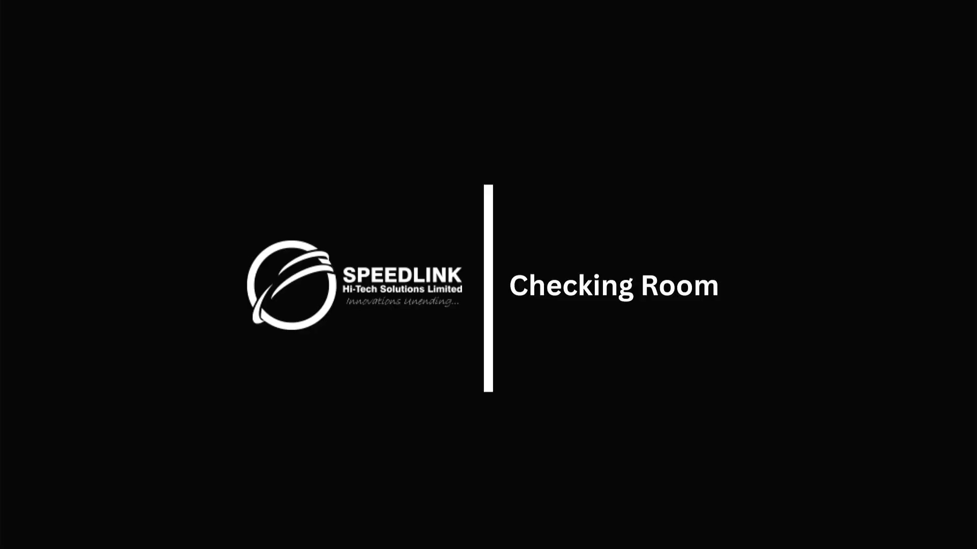
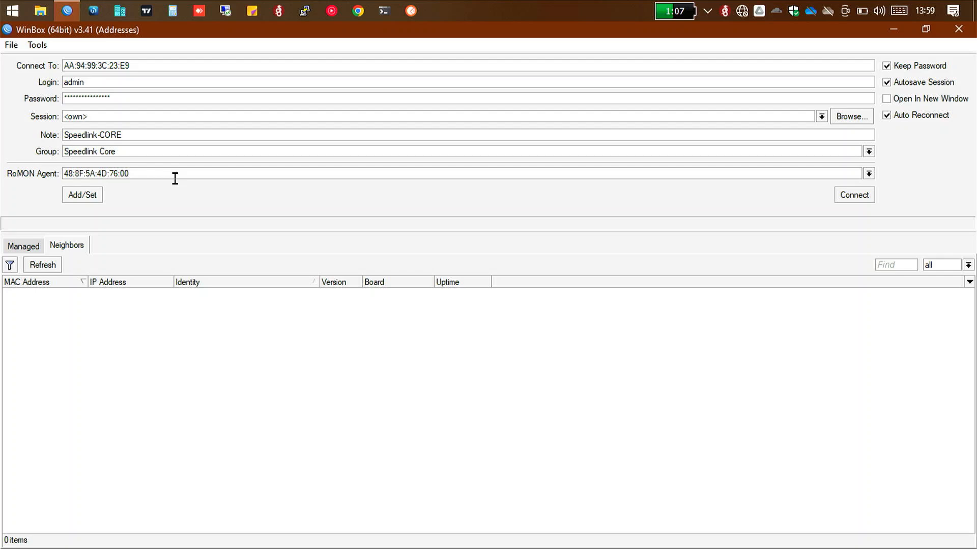
Step: Clear the RoMON agent, group and note values from the connection form
left_click_drag(132, 173, 1, 167)
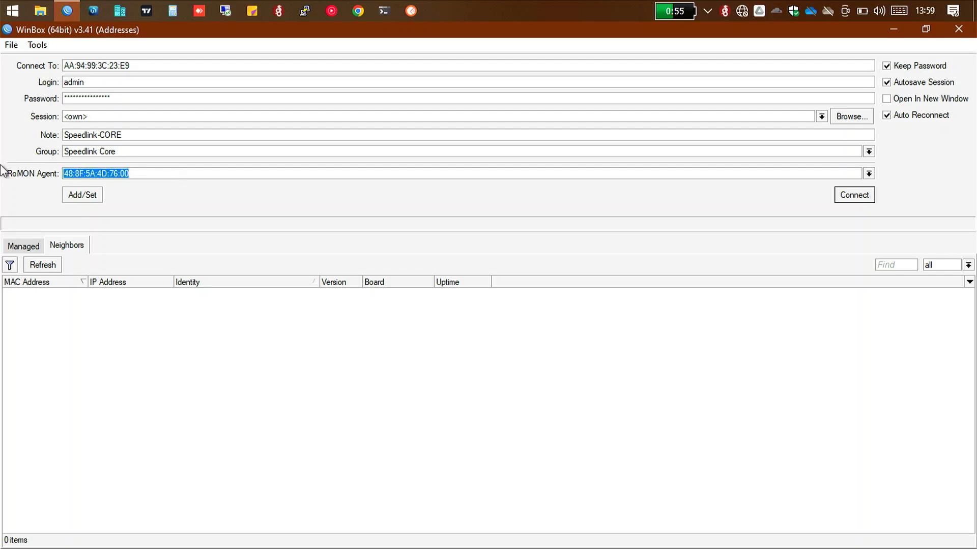
key("BackSpace")
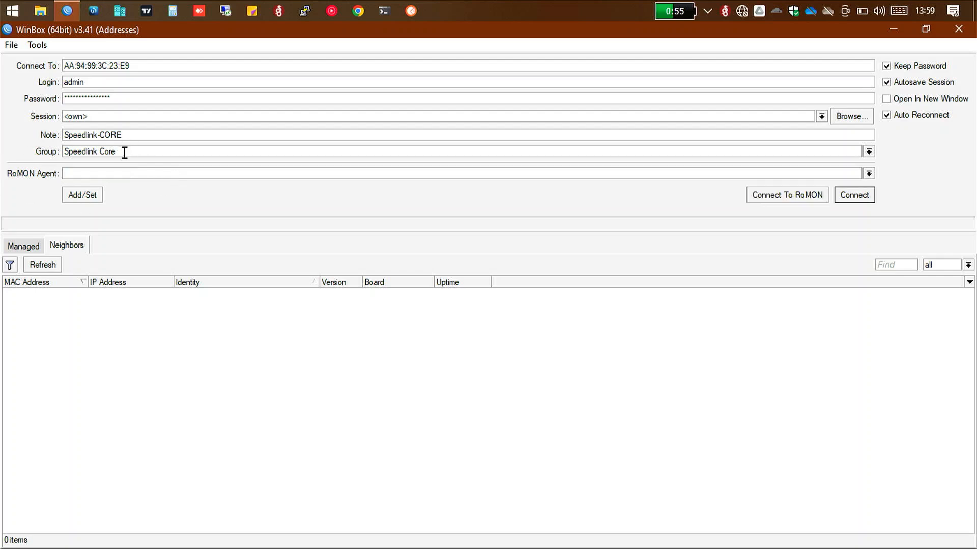
left_click_drag(124, 150, 26, 158)
key("BackSpace")
double_click(122, 133)
key("BackSpace")
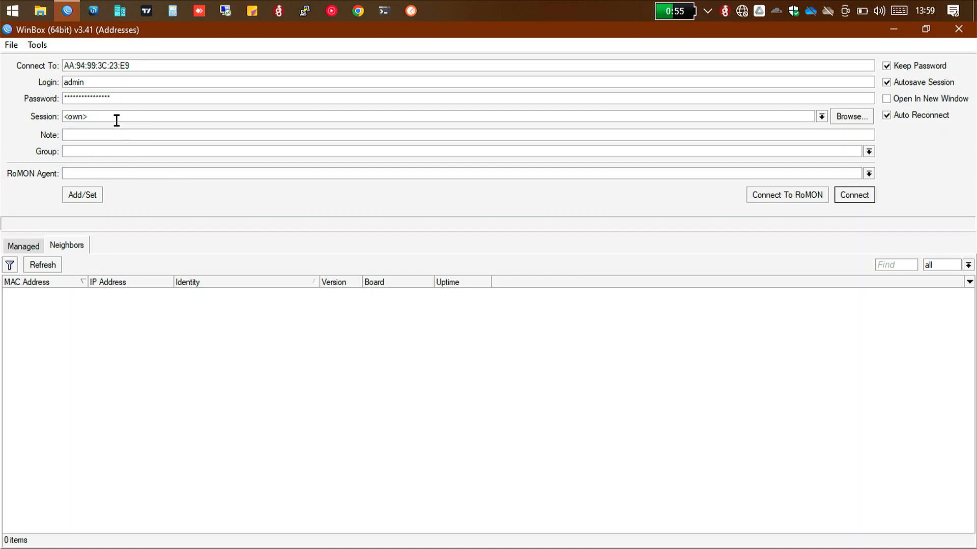
Step: Refresh the neighbour list and select the GROUP 2 device by its MAC address 78:9A:18:34:38:27 as the connection target
left_click_drag(129, 65, 20, 73)
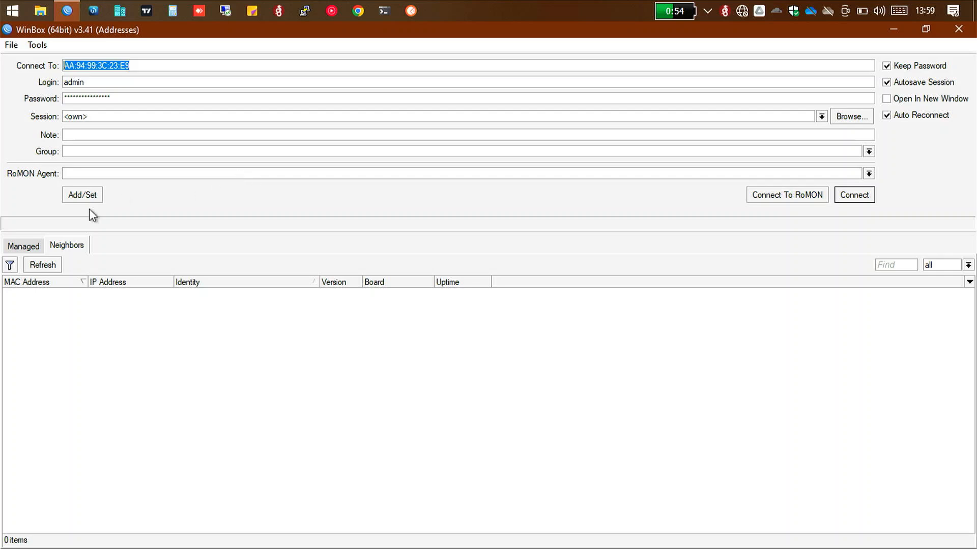
left_click(41, 265)
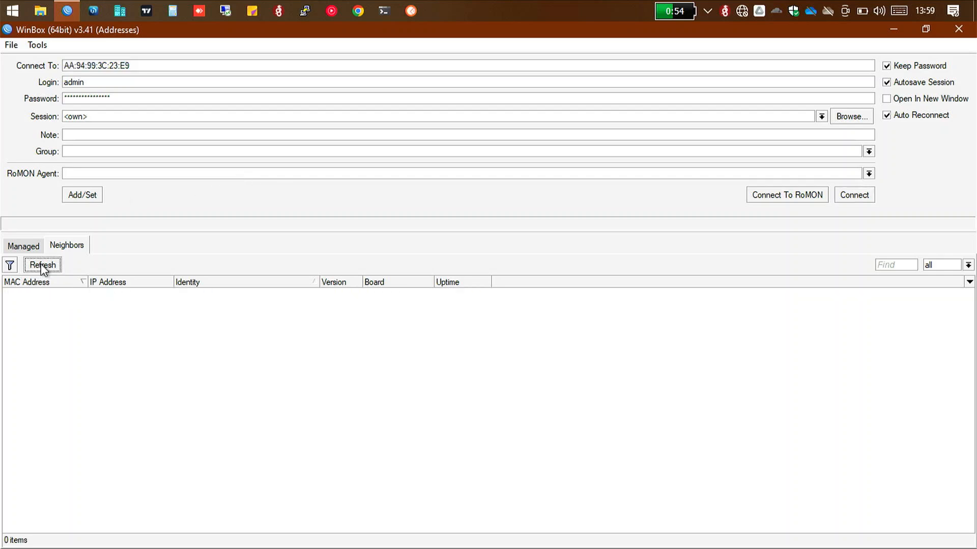
left_click(44, 269)
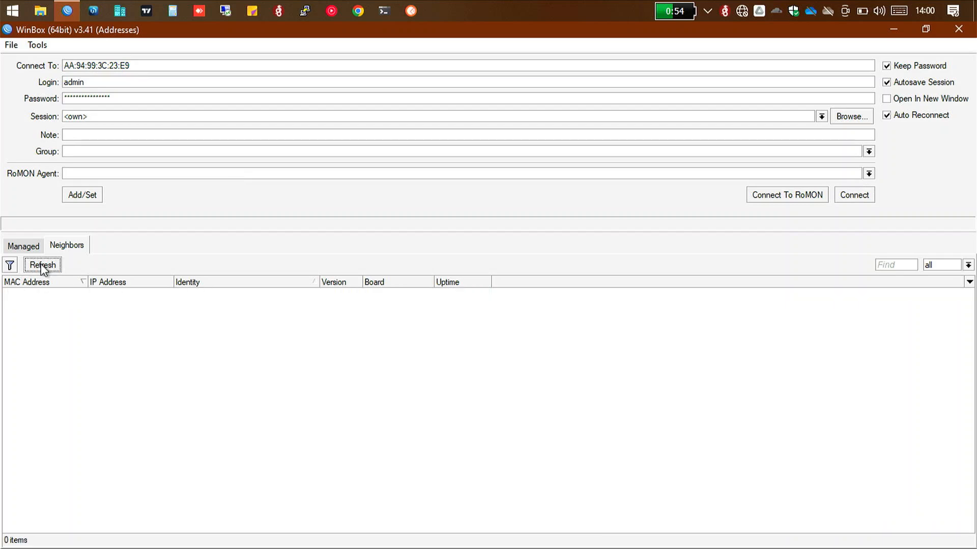
left_click(73, 293)
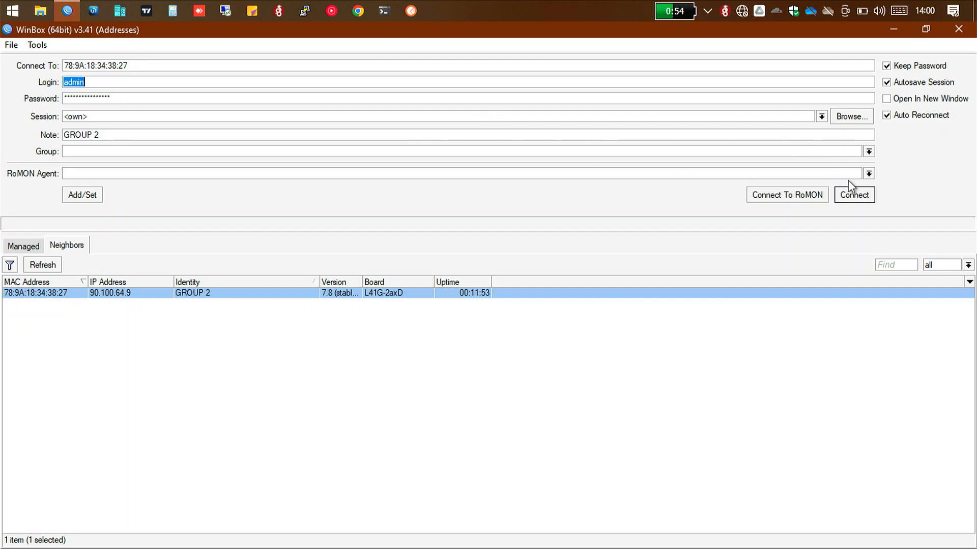
Step: Replace the saved login password with a new one and try to connect to the GROUP 2 device as admin
left_click(336, 101)
key("BackSpace")
key("BackSpace")
key("BackSpace")
key("BackSpace")
key("BackSpace")
key("BackSpace")
key("BackSpace")
key("BackSpace")
key("BackSpace")
key("BackSpace")
key("BackSpace")
key("BackSpace")
key("BackSpace")
key("BackSpace")
key("BackSpace")
type("****")
key("Return")
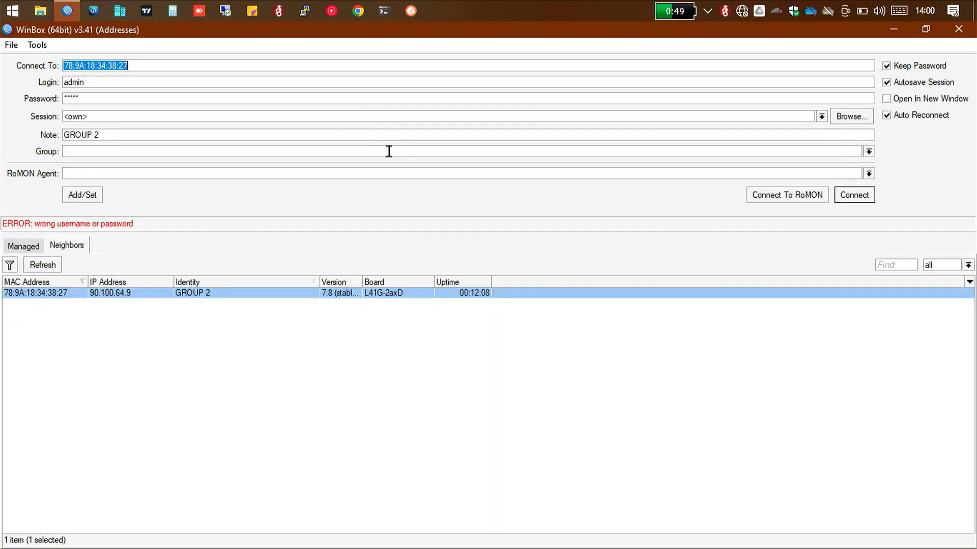
Step: Try entering a different admin login password for the GROUP 2 device and erase most of the entry
left_click(306, 97)
key("BackSpace")
key("BackSpace")
key("BackSpace")
key("BackSpace")
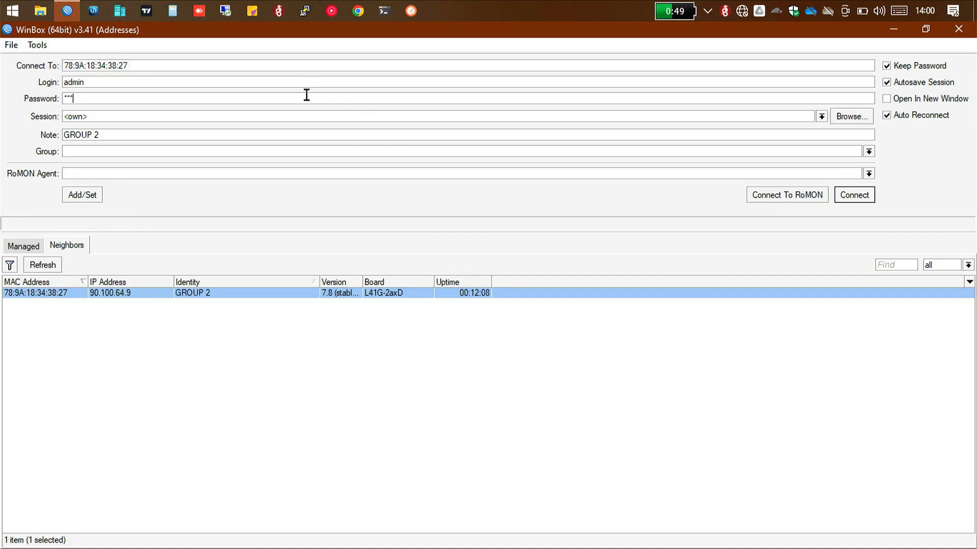
type("******")
key("BackSpace")
key("BackSpace")
key("BackSpace")
key("BackSpace")
key("BackSpace")
left_click(310, 466)
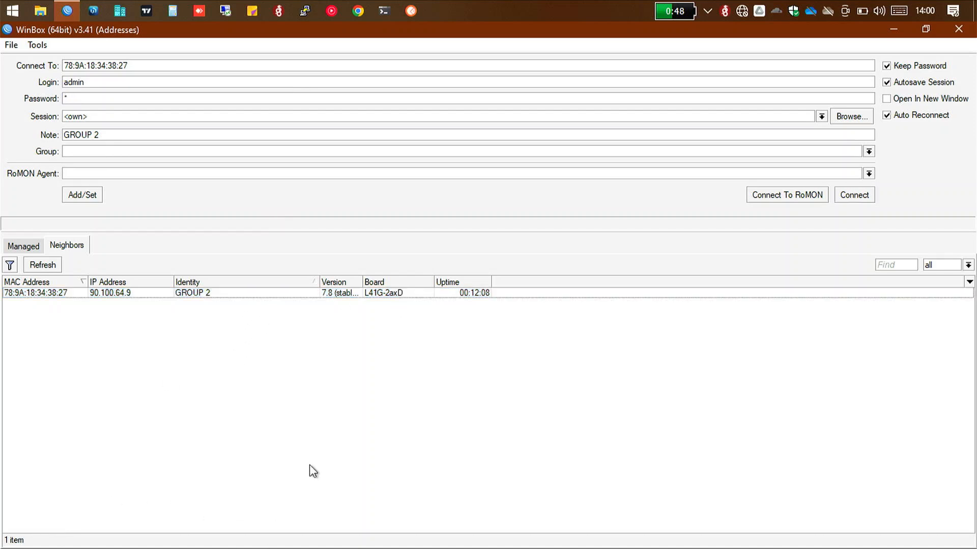
left_click(894, 31)
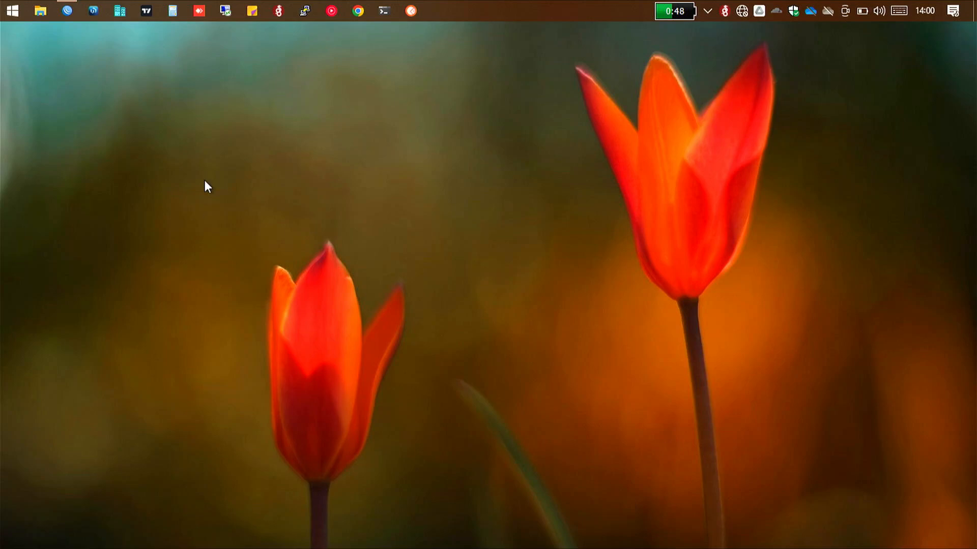
left_click(13, 10)
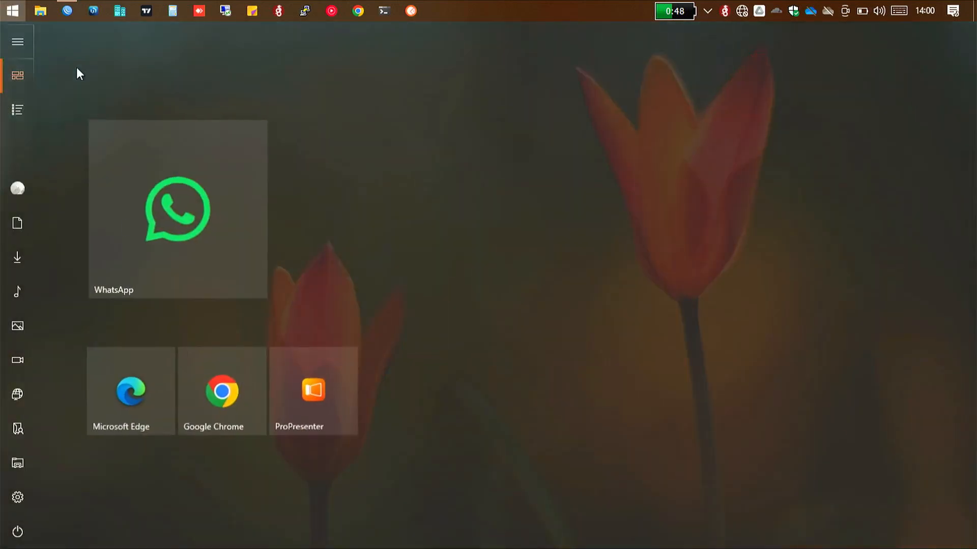
mouse_move(20, 257)
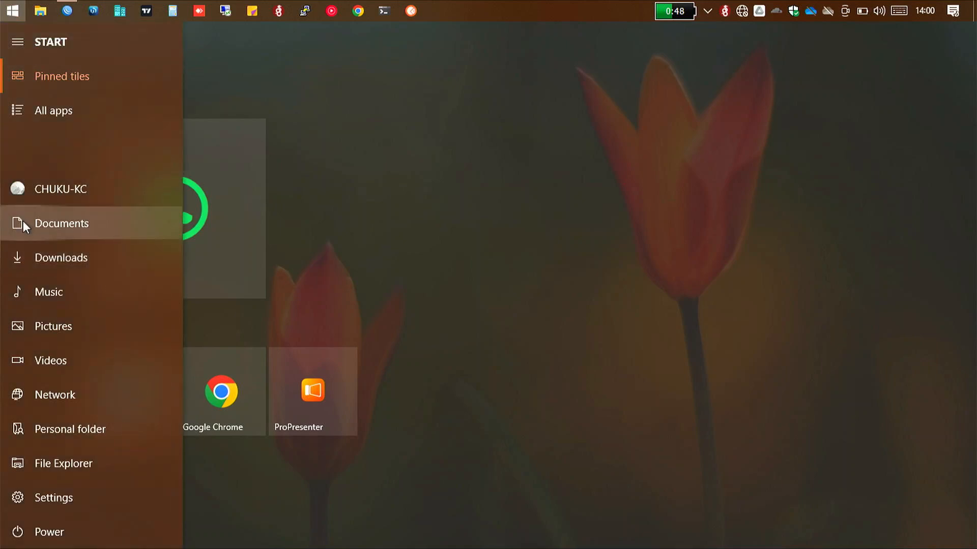
type("cn")
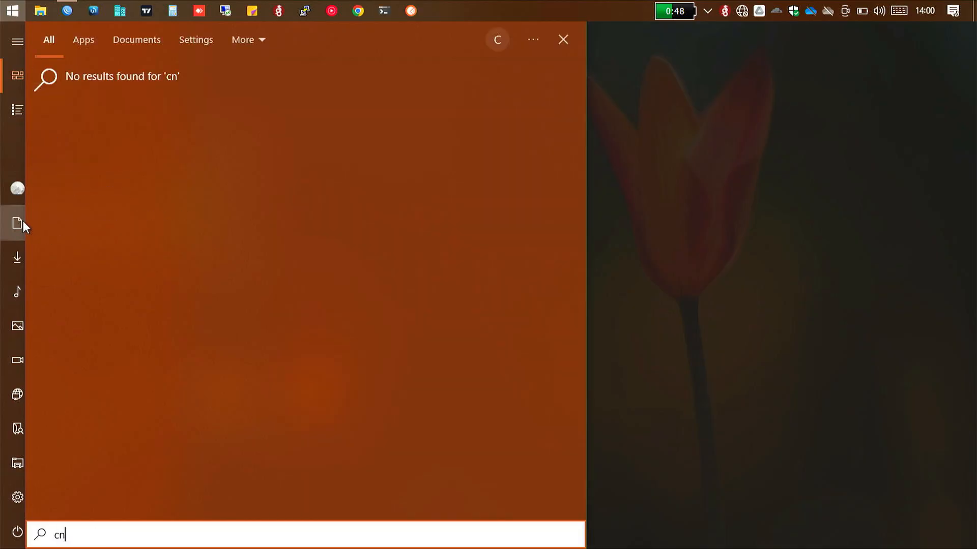
type("d")
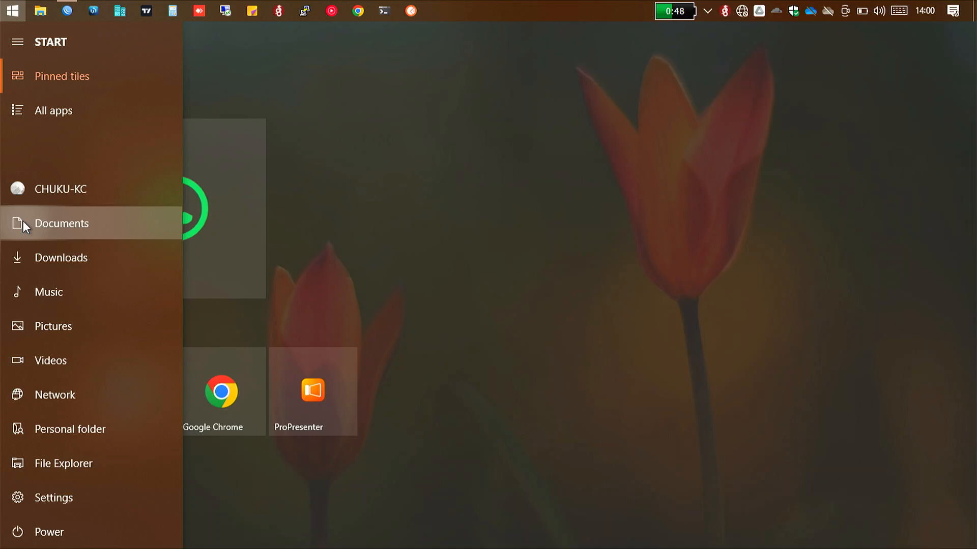
left_click(22, 221)
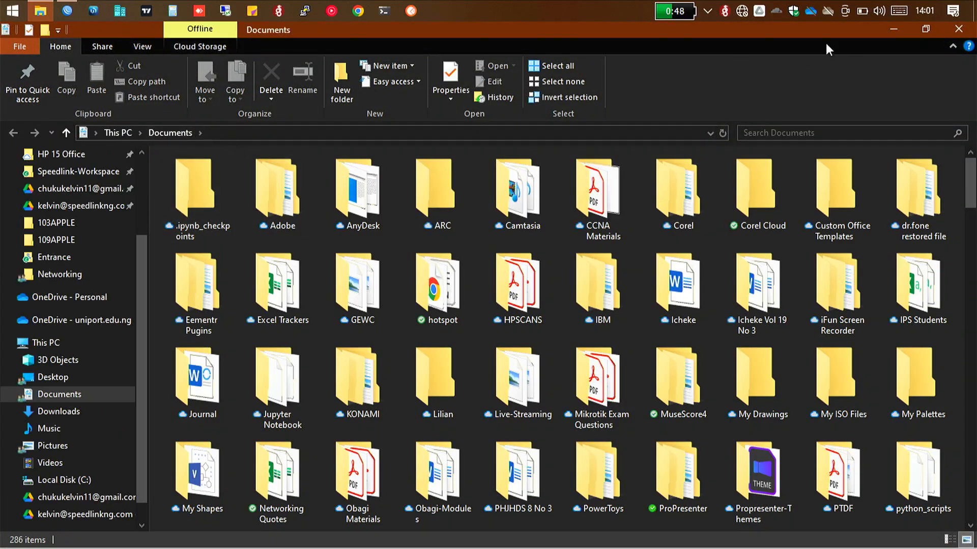
left_click(954, 31)
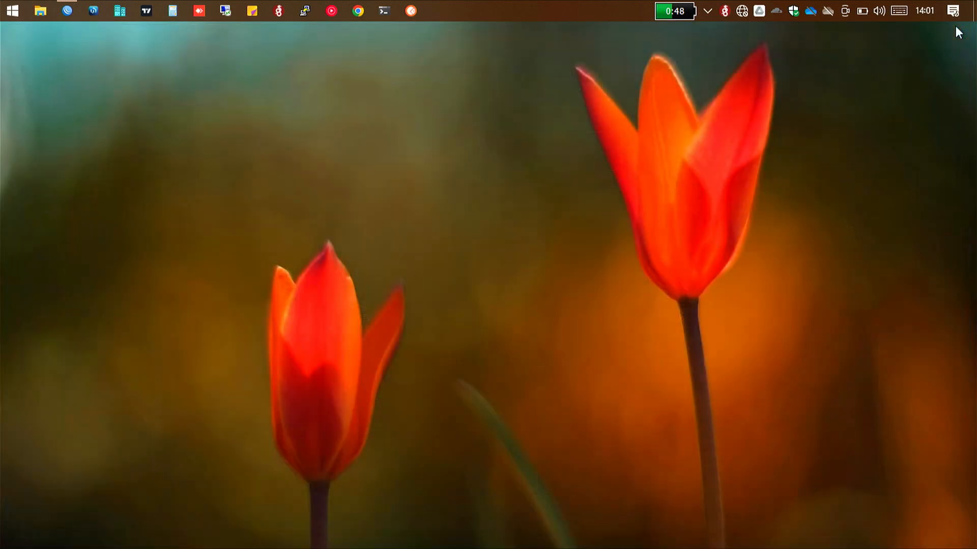
Step: Open the network adapter list through Control Panel's Network and Sharing Center and select the Ethernet adapter
left_click(10, 8)
type("control")
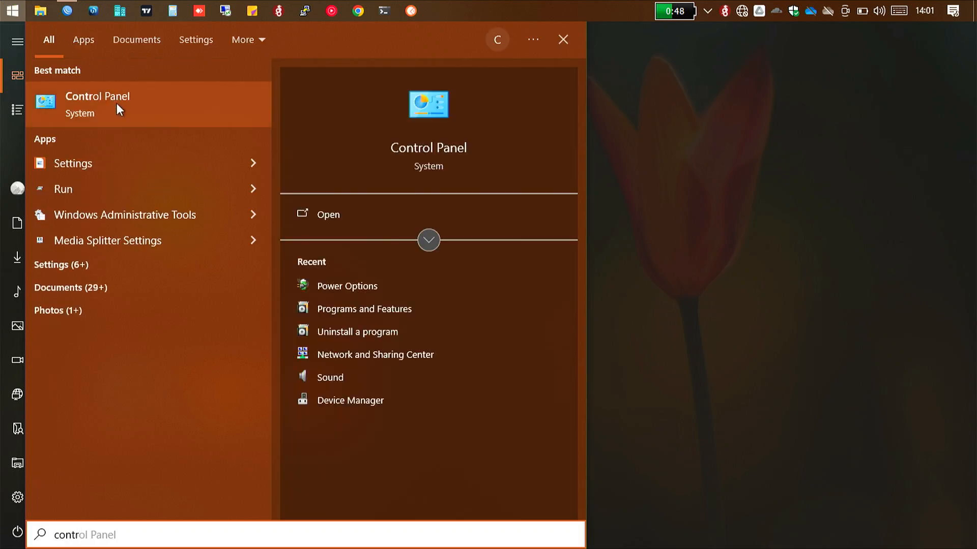
left_click(117, 107)
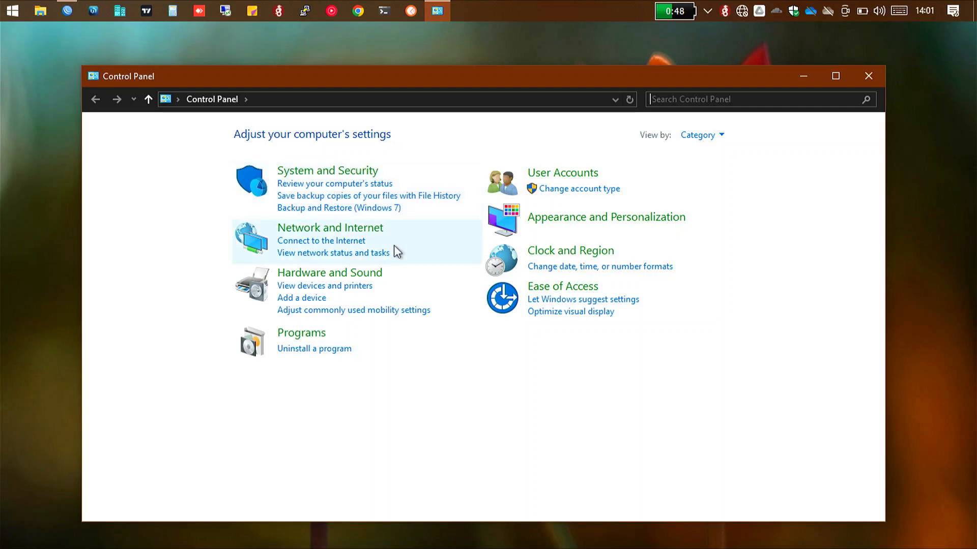
left_click(360, 230)
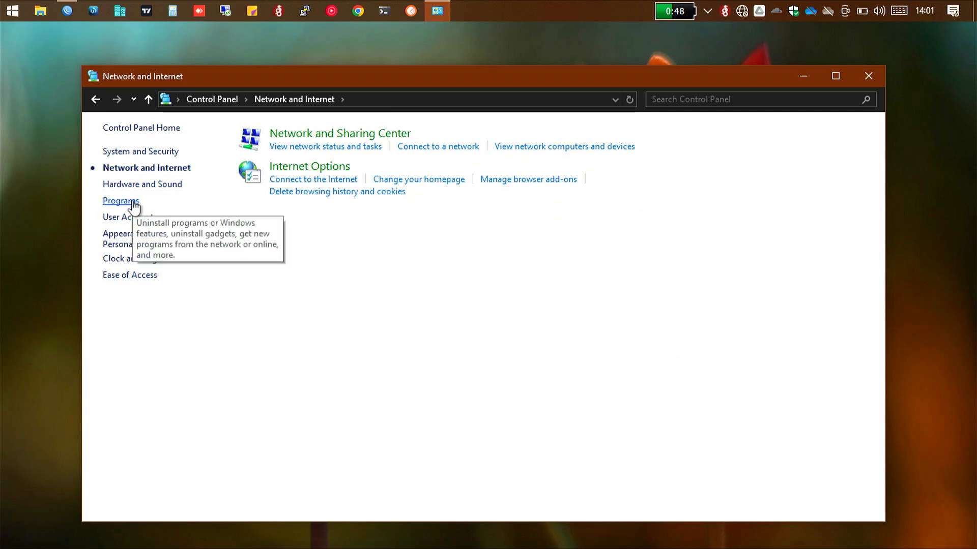
left_click(365, 135)
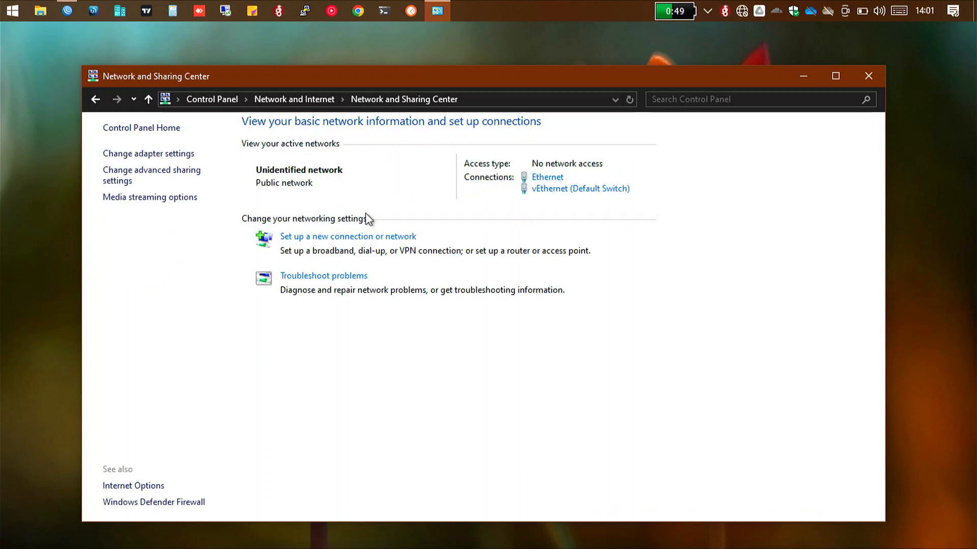
left_click(175, 154)
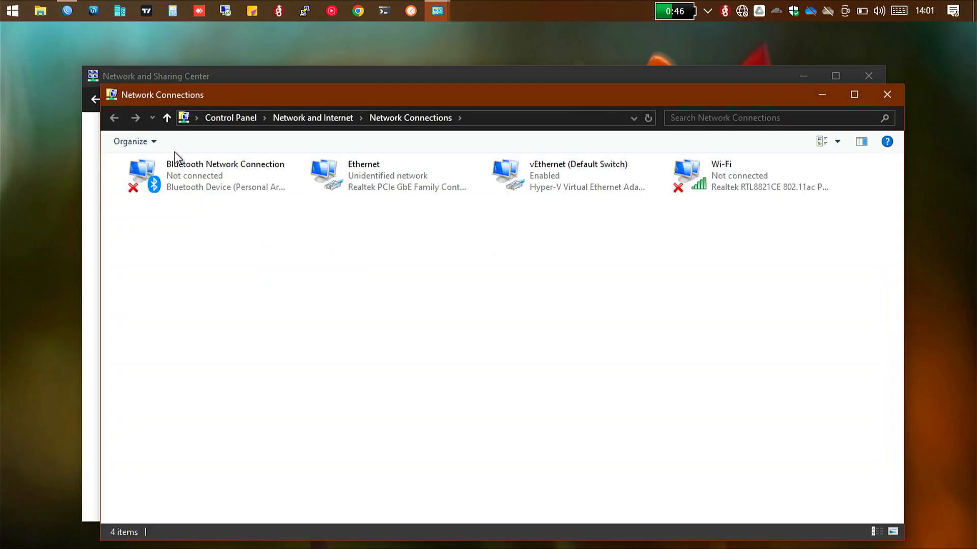
left_click(340, 180)
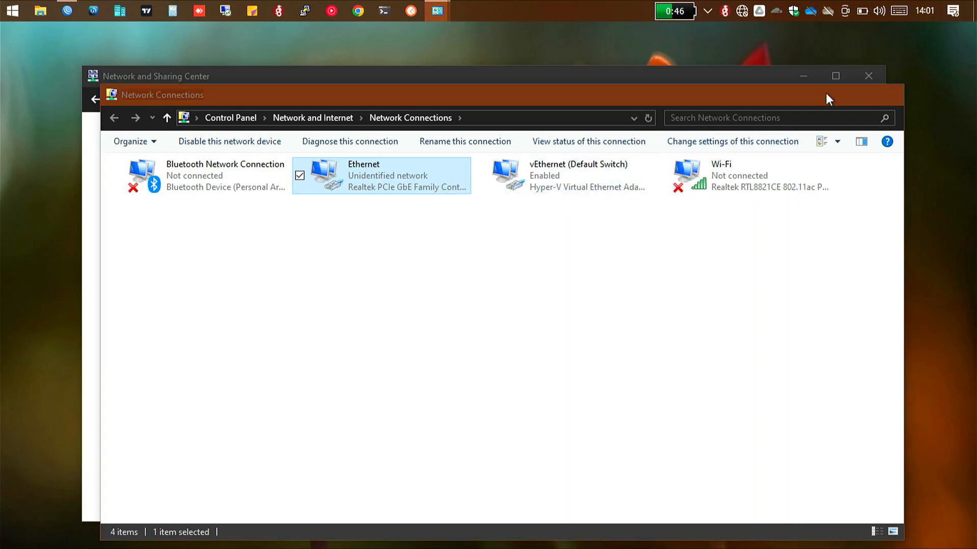
Step: Minimise the network windows and check the GROUP 2 device's IP address in the WinBox neighbour list
left_click(822, 95)
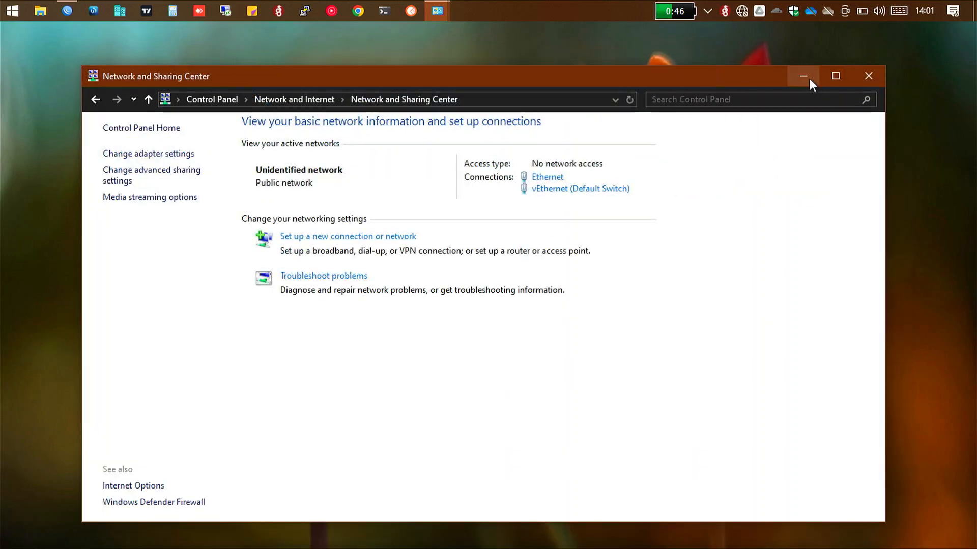
left_click(808, 78)
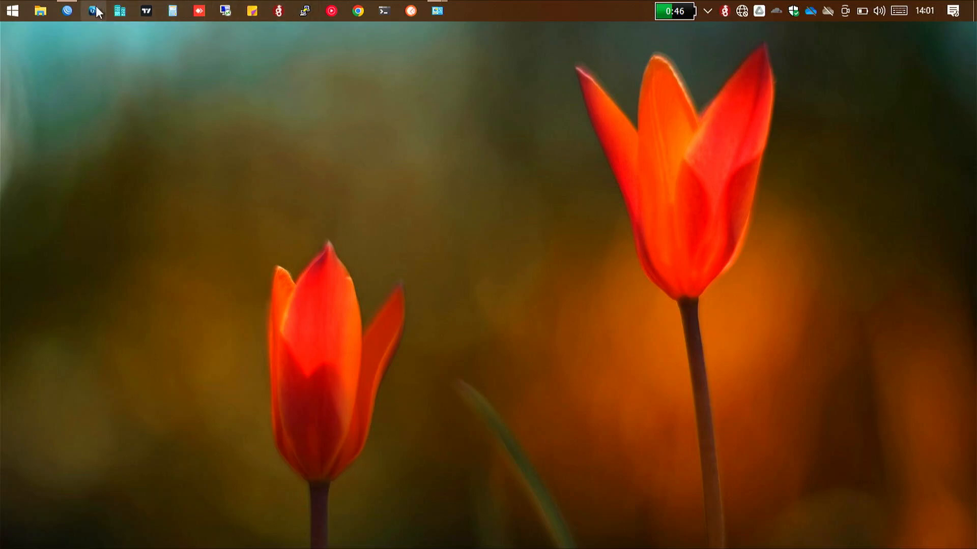
left_click(68, 11)
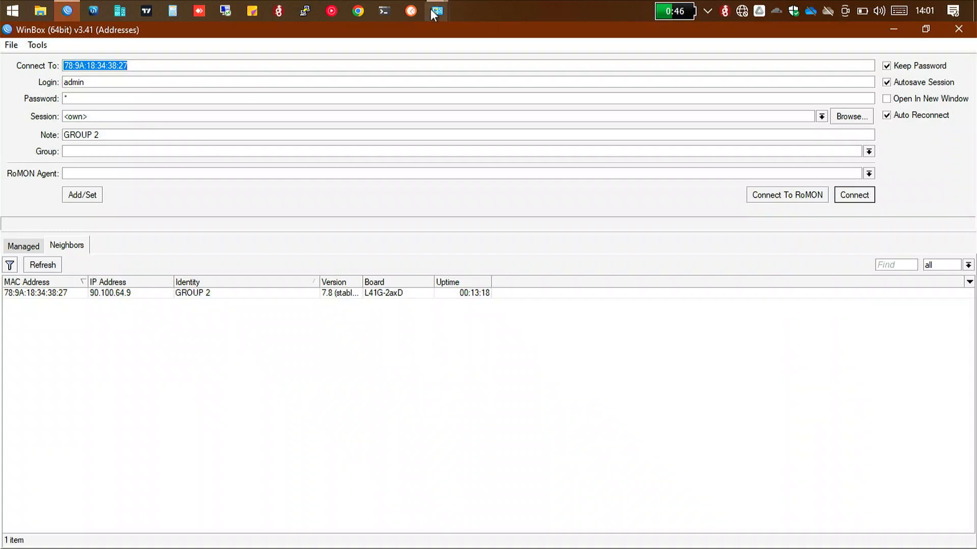
Step: Return to Network Connections and open the Internet Protocol Version 4 (TCP/IPv4) properties of the Ethernet adapter
left_click(436, 12)
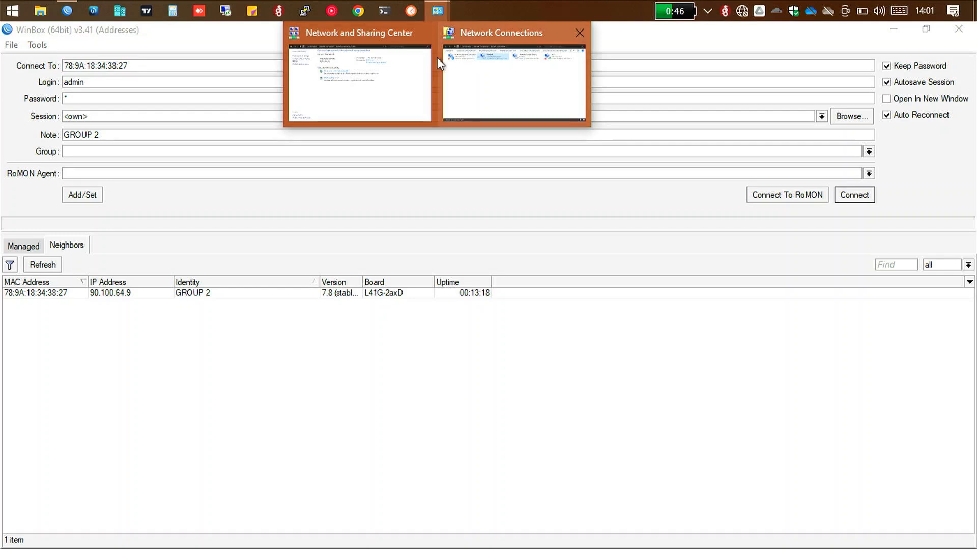
left_click(469, 70)
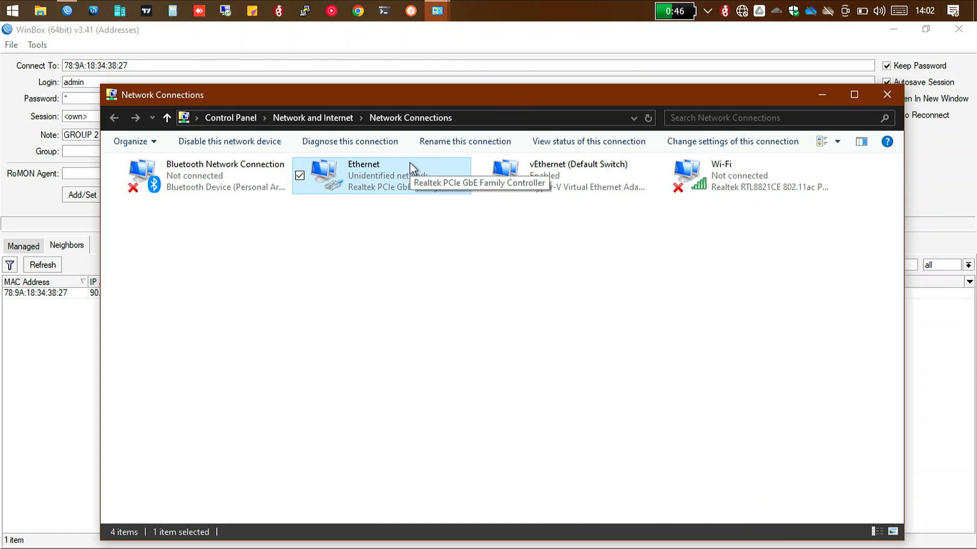
double_click(398, 191)
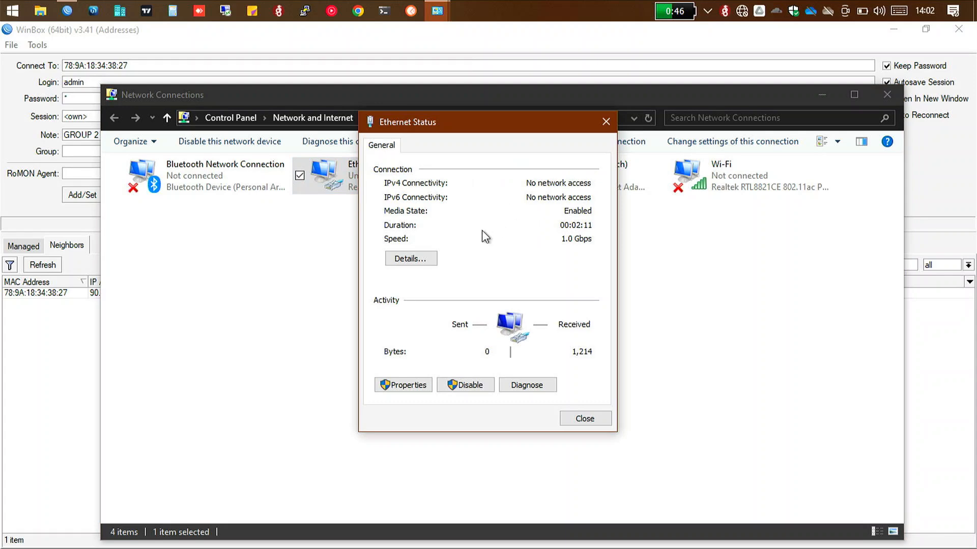
left_click(407, 387)
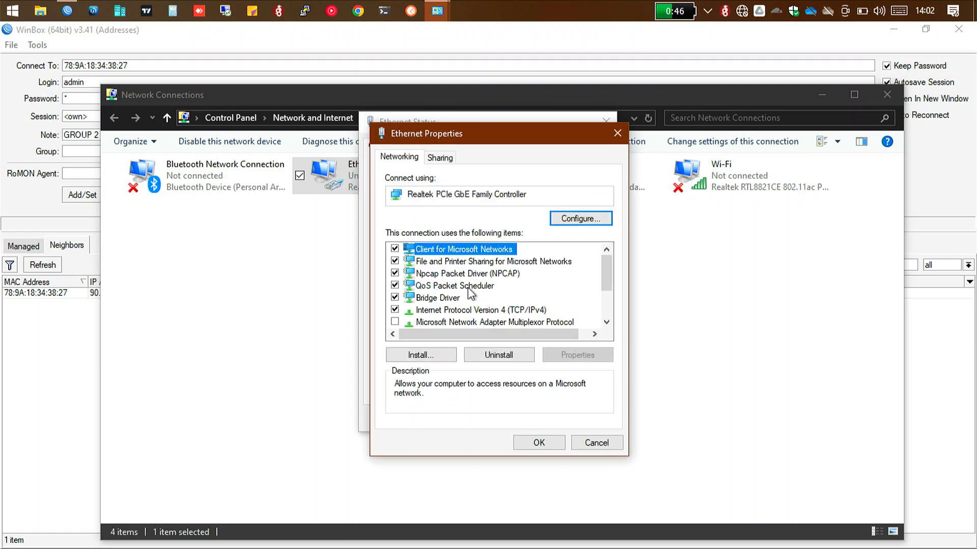
left_click(478, 310)
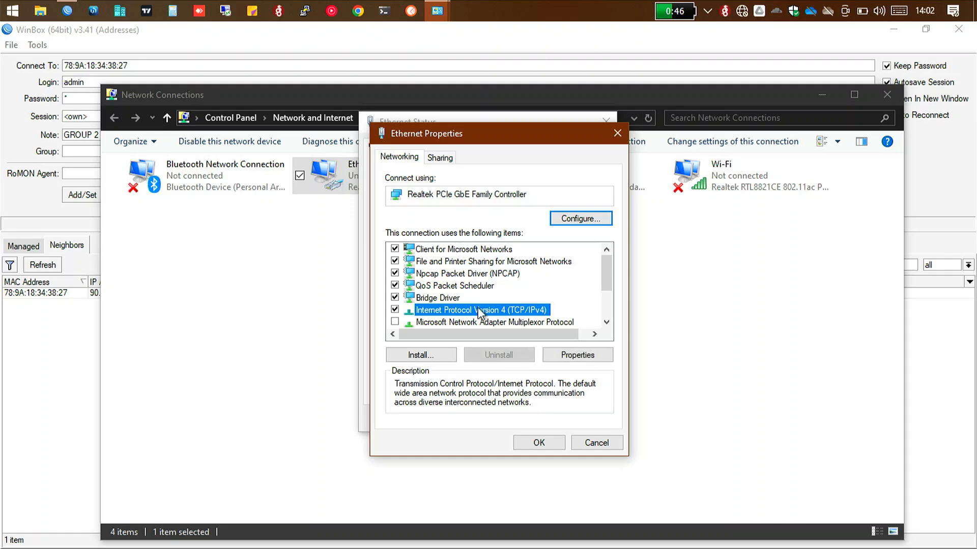
double_click(478, 310)
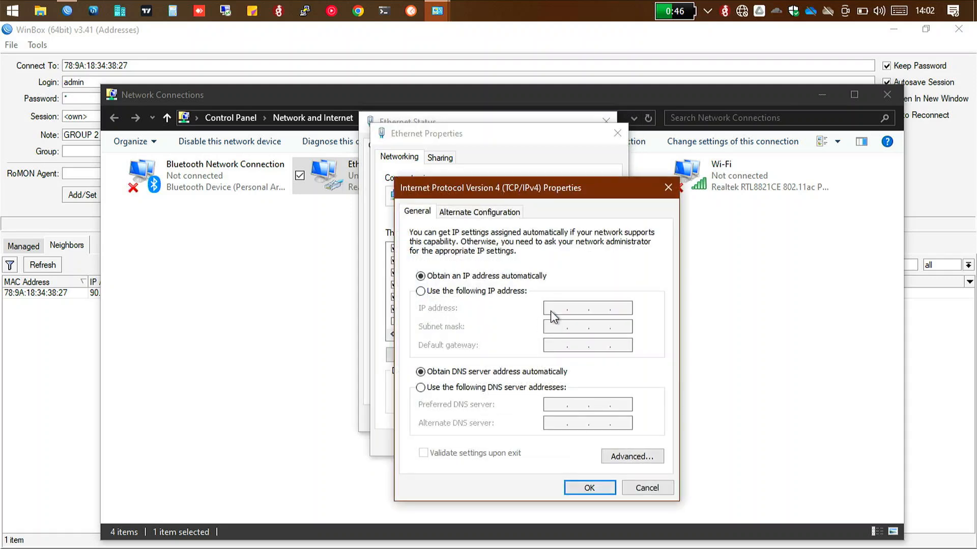
Step: Switch the Ethernet adapter to manual addressing with IP address 90.100.64.5 and the default subnet mask 255.0.0.0
left_click(420, 291)
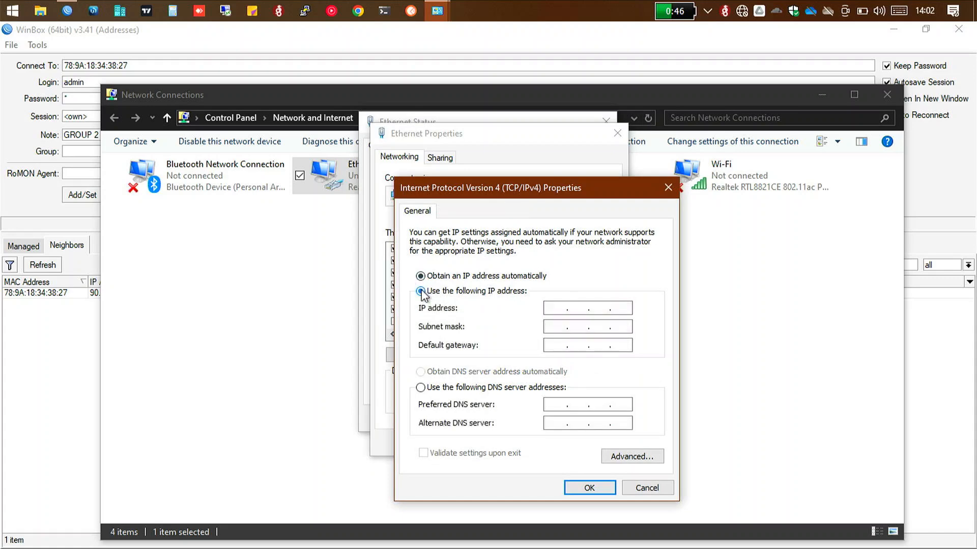
left_click(553, 307)
type("90")
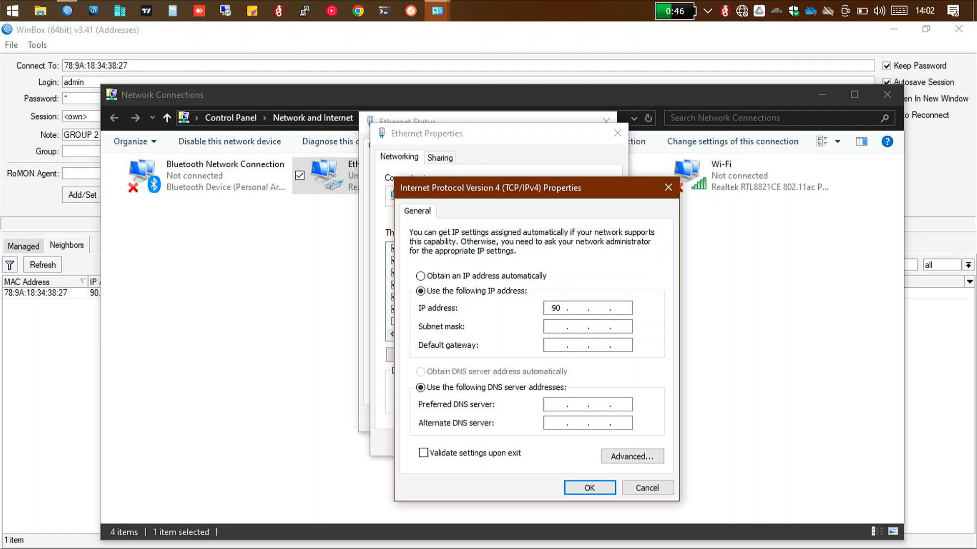
type("100")
type("64")
type("5")
key("Return")
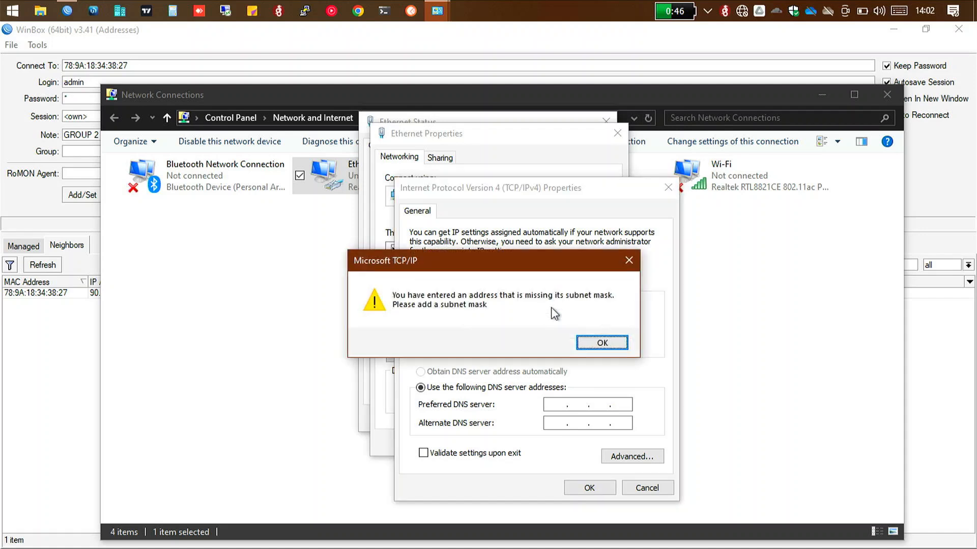
left_click(631, 259)
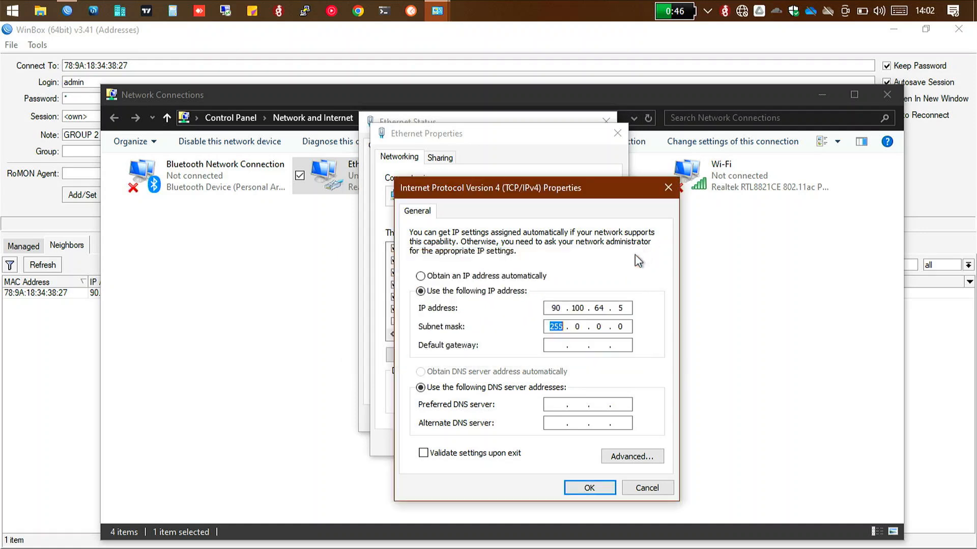
left_click(625, 306)
key("BackSpace")
key("BackSpace")
type("4")
key("BackSpace")
key("BackSpace")
key("BackSpace")
key("BackSpace")
key("BackSpace")
key("BackSpace")
key("BackSpace")
type("901")
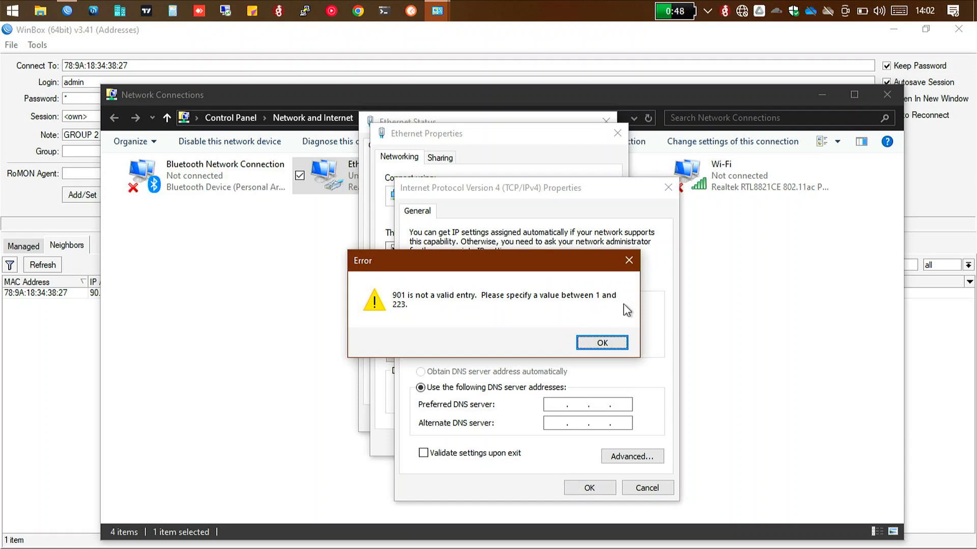
left_click(629, 262)
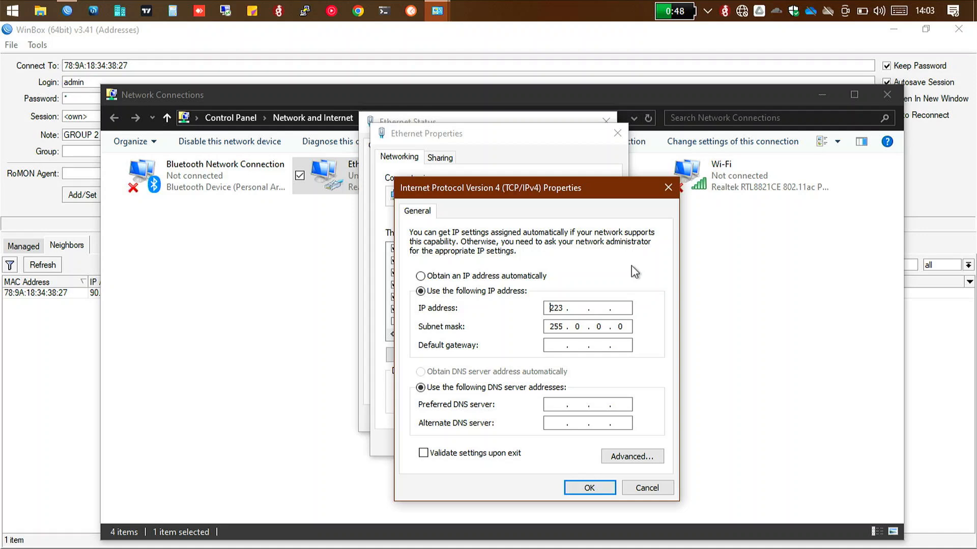
Step: Set the Ethernet adapter's IPv4 address to 90.100.64.10
left_click(614, 303)
key("BackSpace")
type("90 . 100 . 64 . 10")
Step: Replace the Ethernet adapter's subnet mask with 255.255.255.252
key("BackSpace")
key("BackSpace")
key("BackSpace")
key("BackSpace")
key("BackSpace")
key("BackSpace")
type("255 . 255 . 255 . 252")
Step: Set the Ethernet adapter's default gateway to 90.100.64.9
left_click(583, 348)
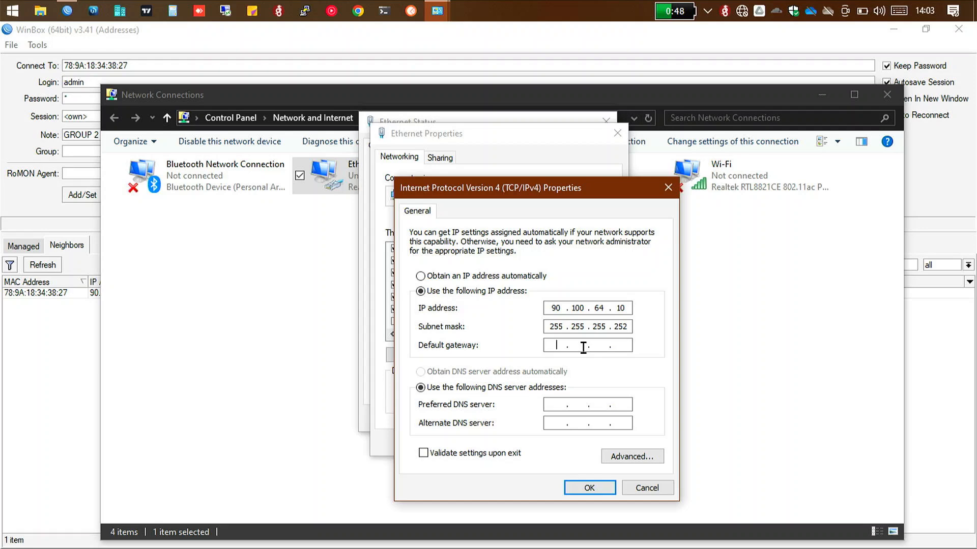
type("90 . 6")
key("BackSpace")
type("100.64.1")
key("BackSpace")
type("5")
key("BackSpace")
type("9")
Step: Save the IPv4 and Ethernet adapter properties and allow the PC to be discoverable on the new network
left_click(579, 489)
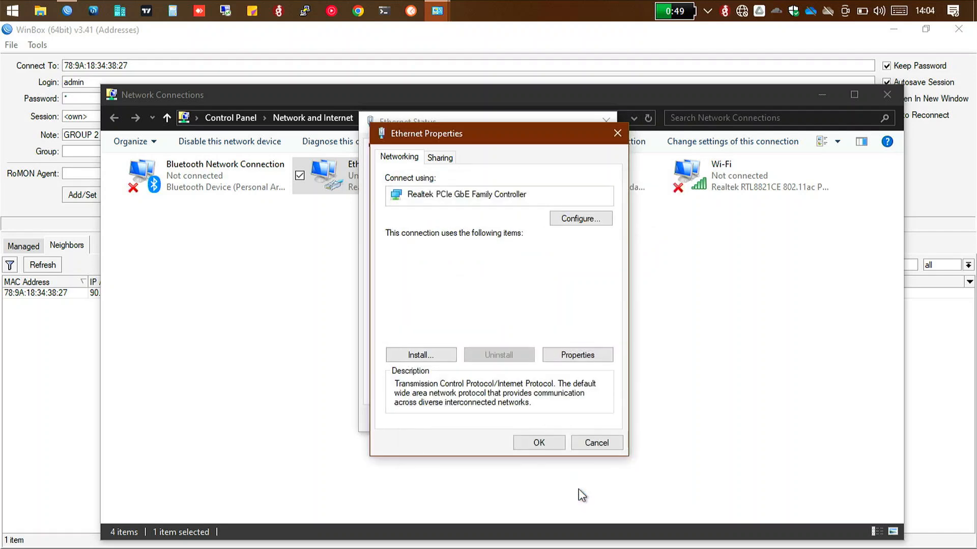
left_click(530, 438)
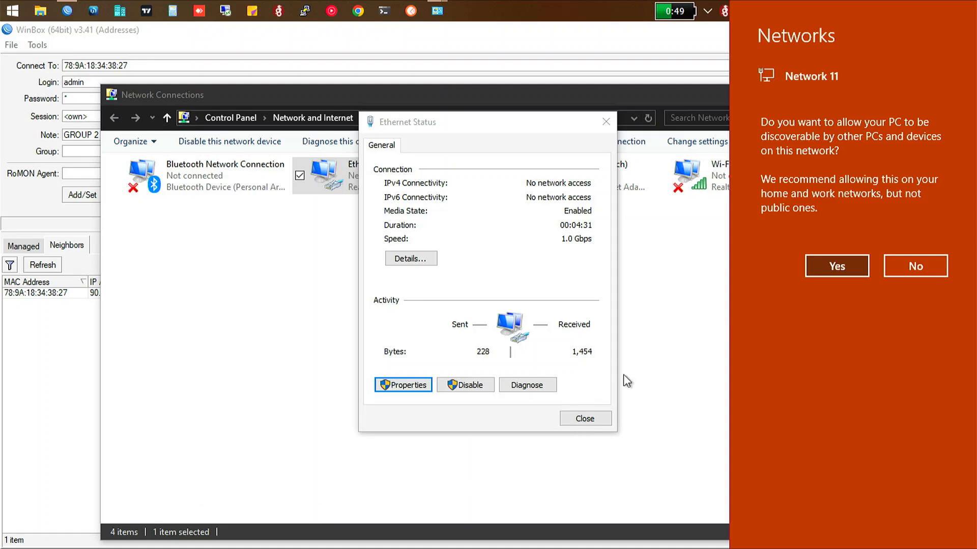
left_click(829, 266)
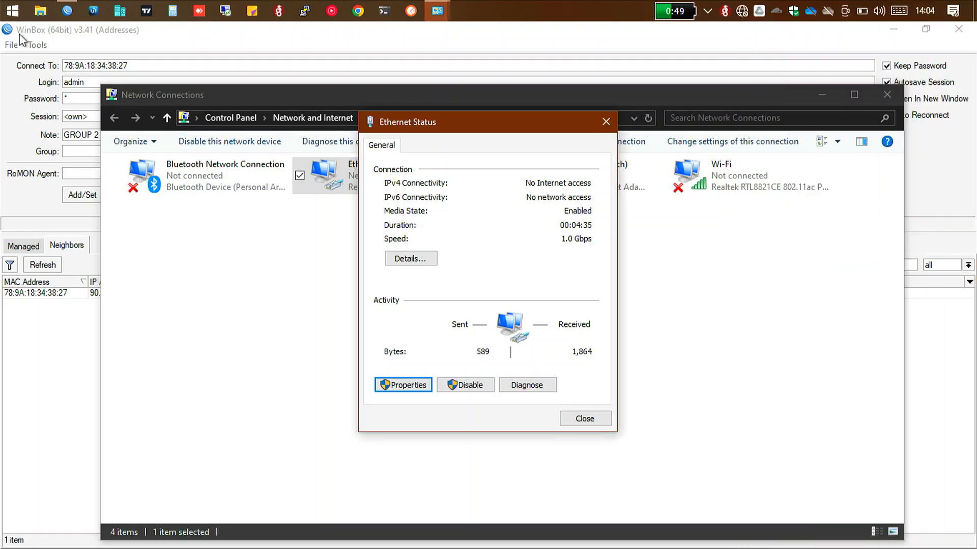
Step: Open Windows Defender Firewall with Advanced Security and set the private profile's firewall state to Off
left_click(7, 5)
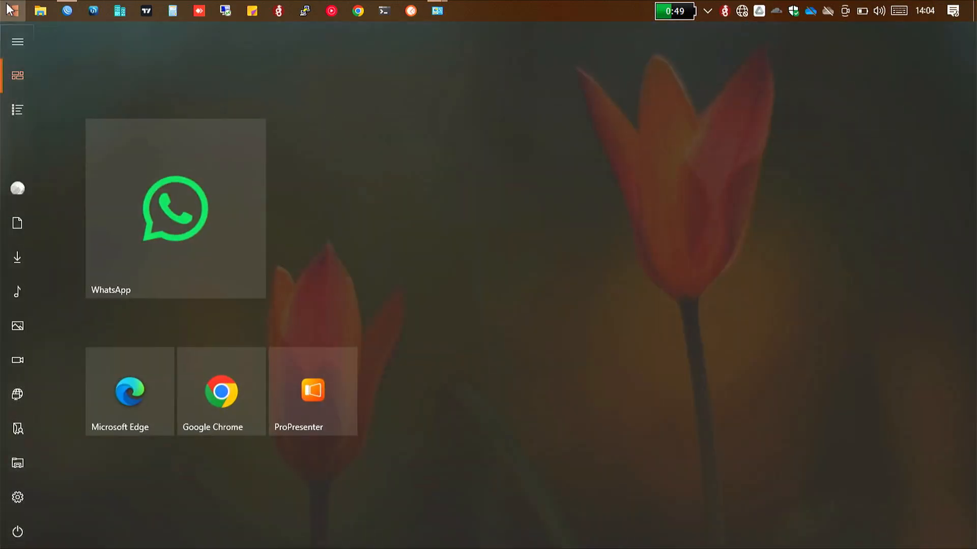
type("fir")
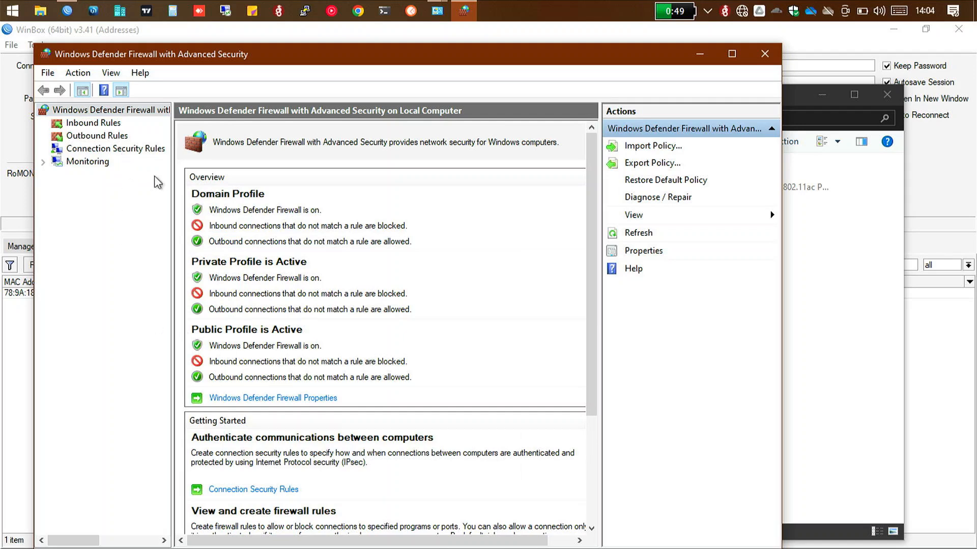
left_click(243, 399)
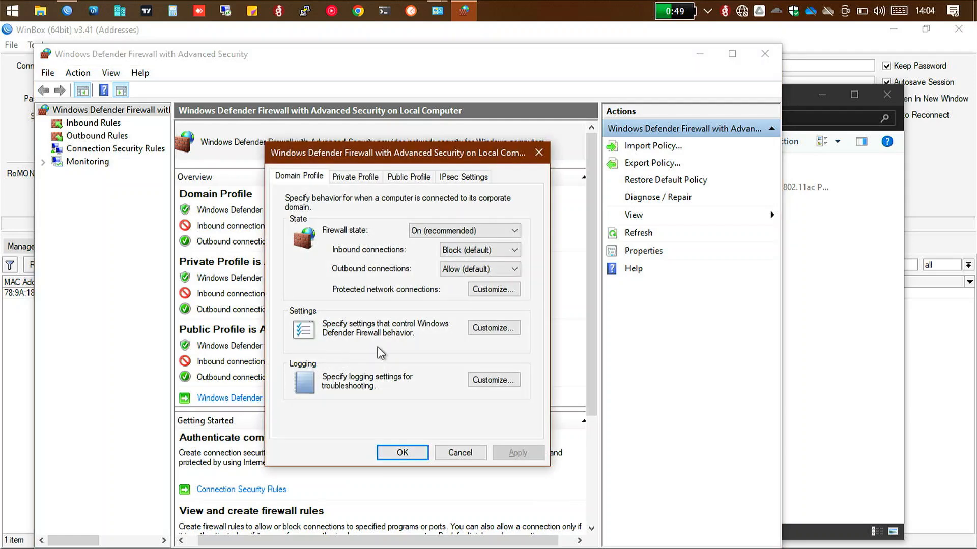
left_click(367, 179)
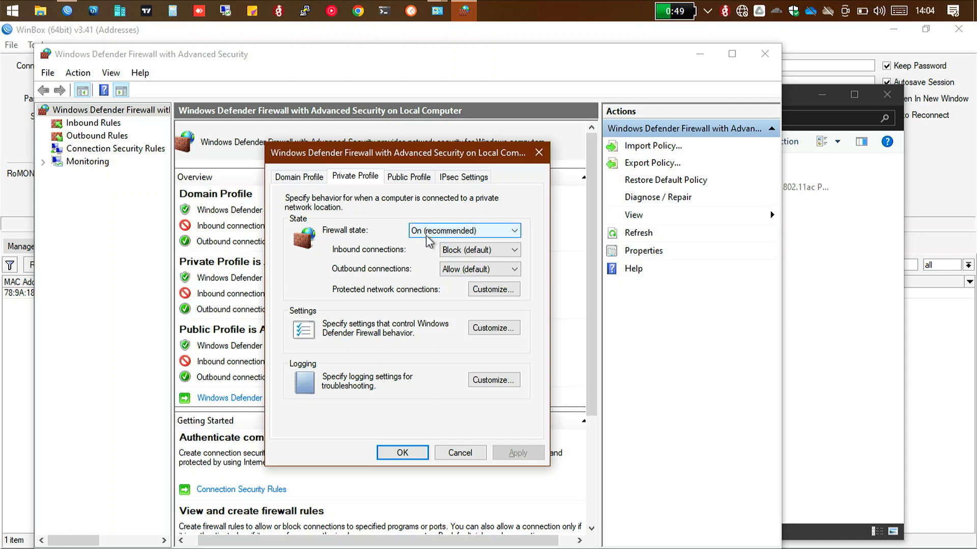
left_click(444, 232)
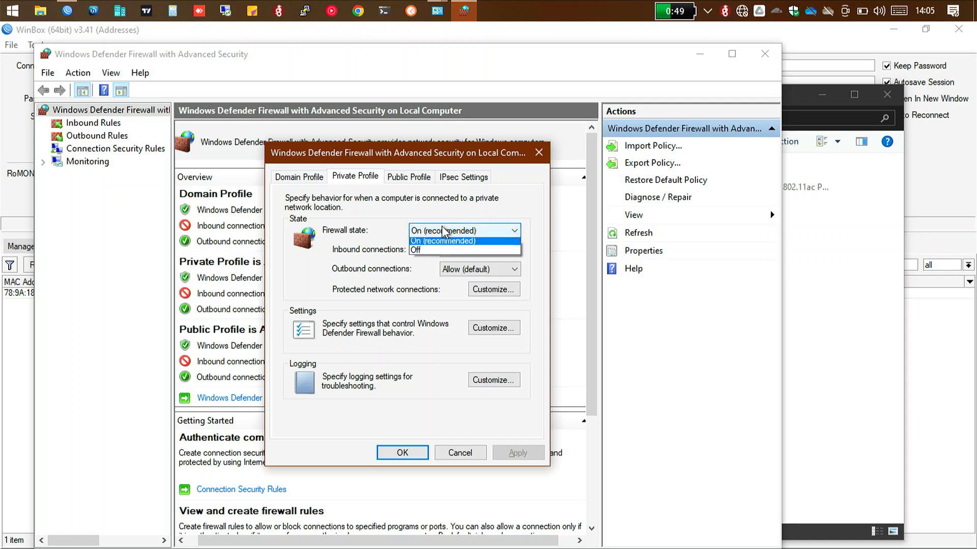
left_click(432, 254)
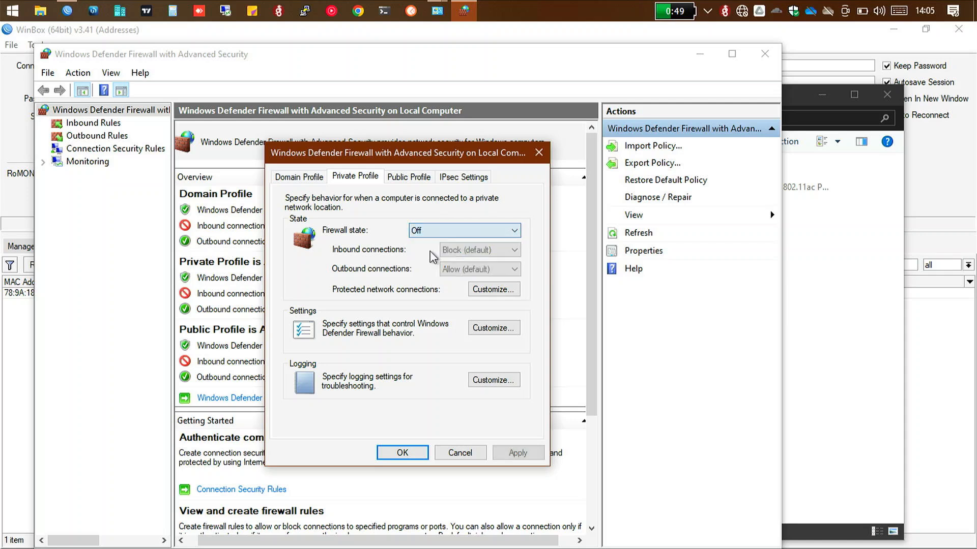
Step: Set the public profile's firewall state to Off and apply the firewall changes
left_click(413, 178)
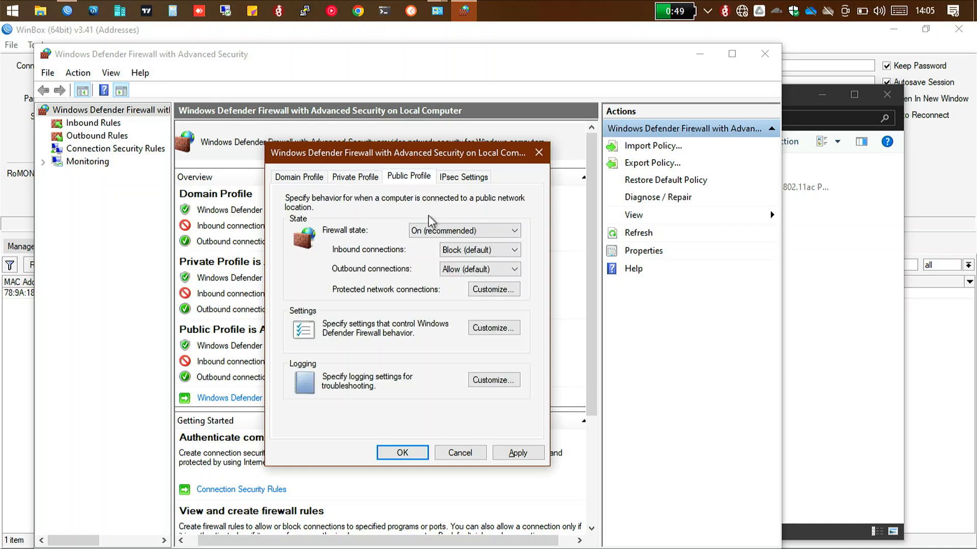
left_click(433, 232)
left_click(432, 254)
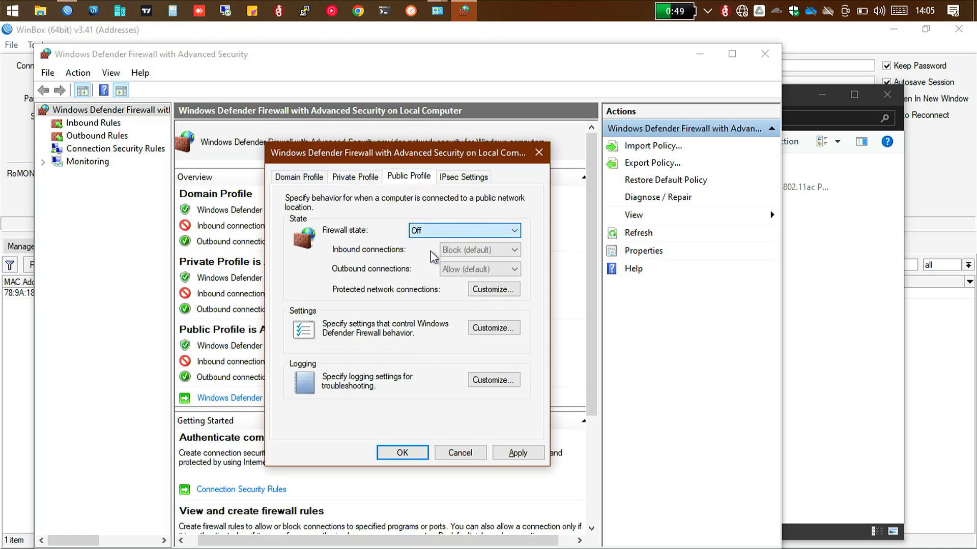
left_click(515, 453)
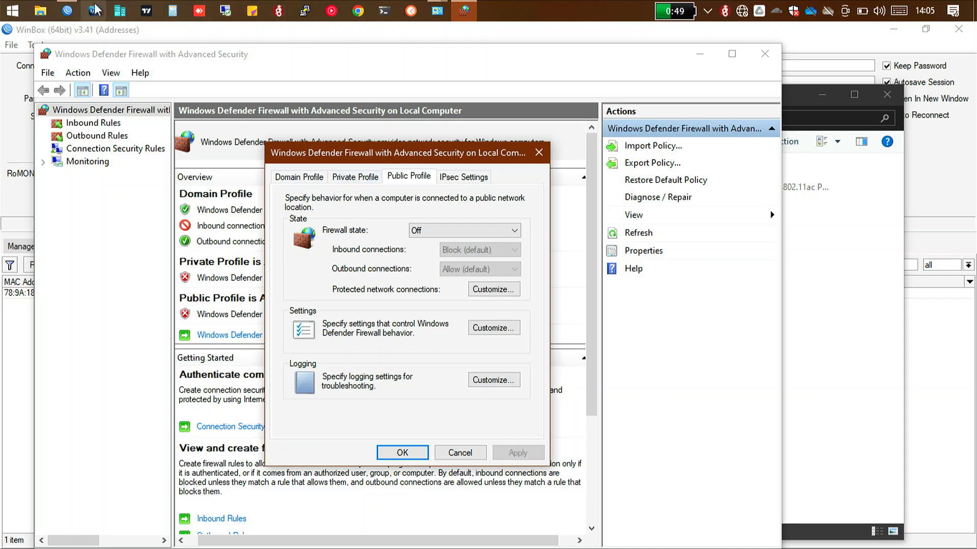
Step: Switch to WinBox and try to connect to the GROUP 2 device by MAC address as admin with the account password
left_click(69, 7)
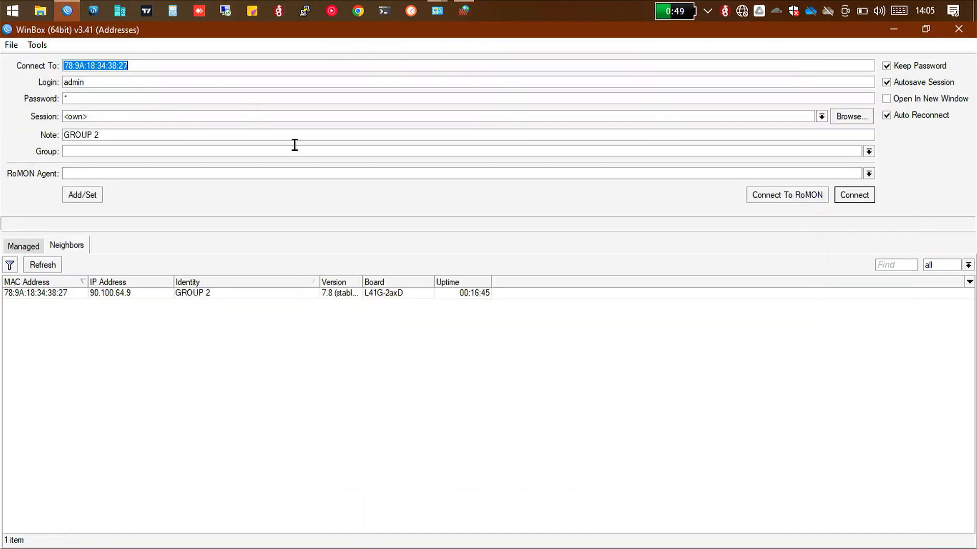
left_click(338, 99)
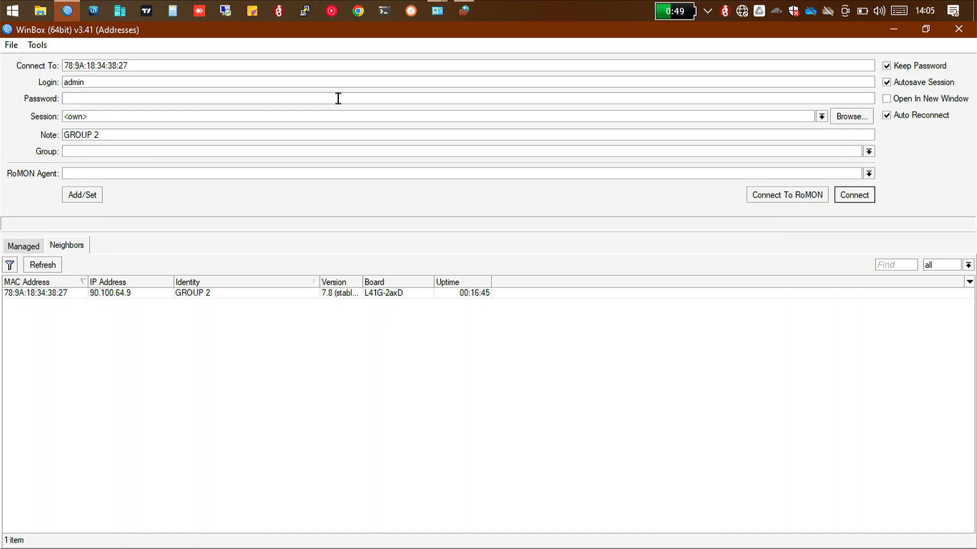
type("*****")
left_click(844, 192)
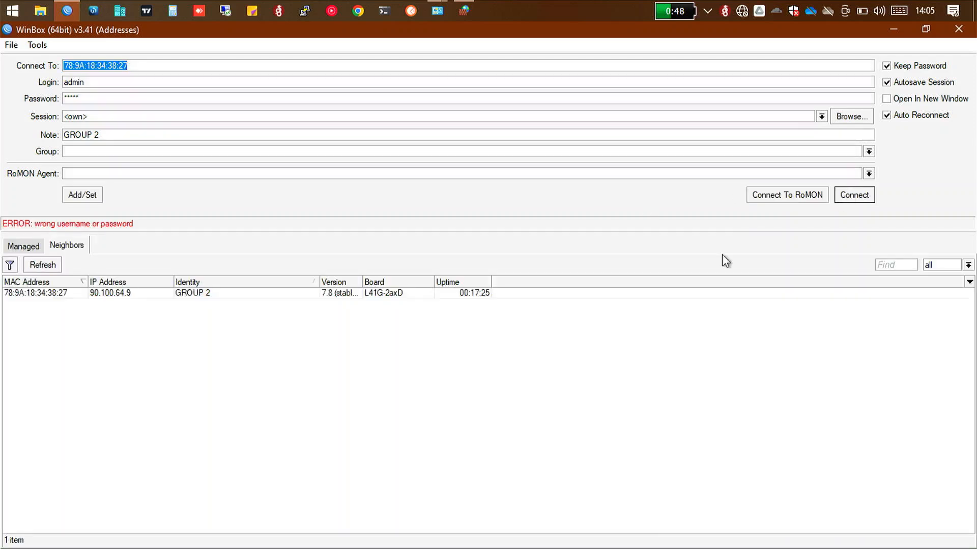
Step: Connect to the GROUP 2 device at 90.100.64.9 as admin, entering a different account password
left_click(461, 293)
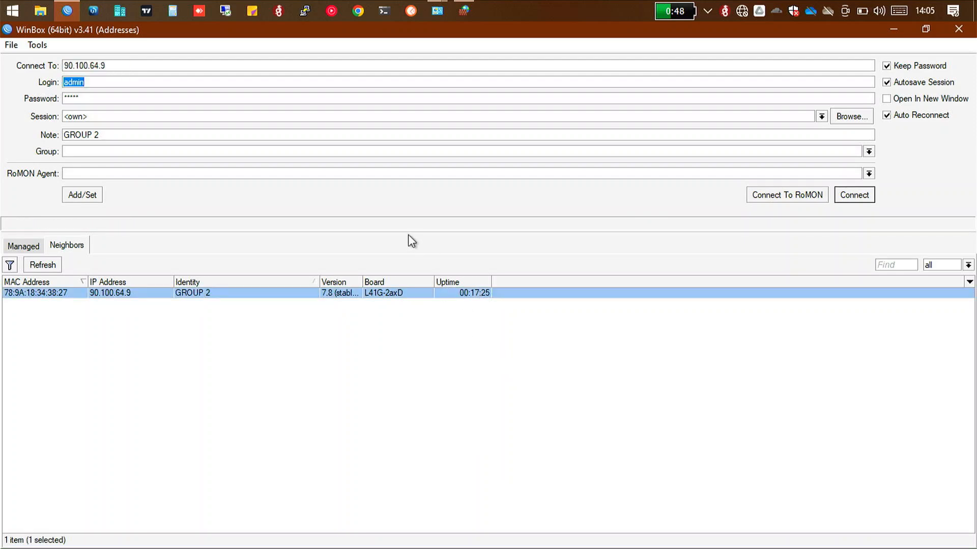
left_click(257, 98)
key("BackSpace")
key("BackSpace")
key("BackSpace")
key("BackSpace")
key("BackSpace")
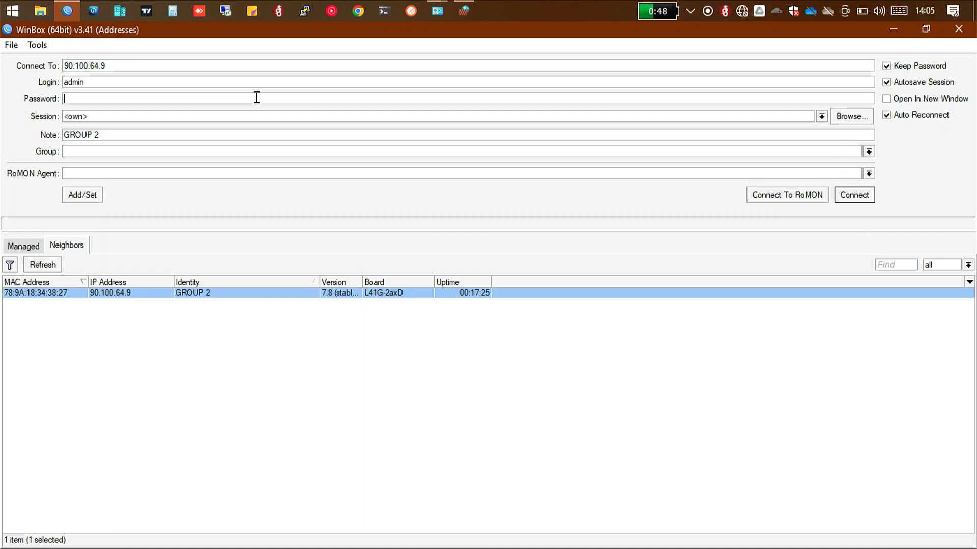
type("********")
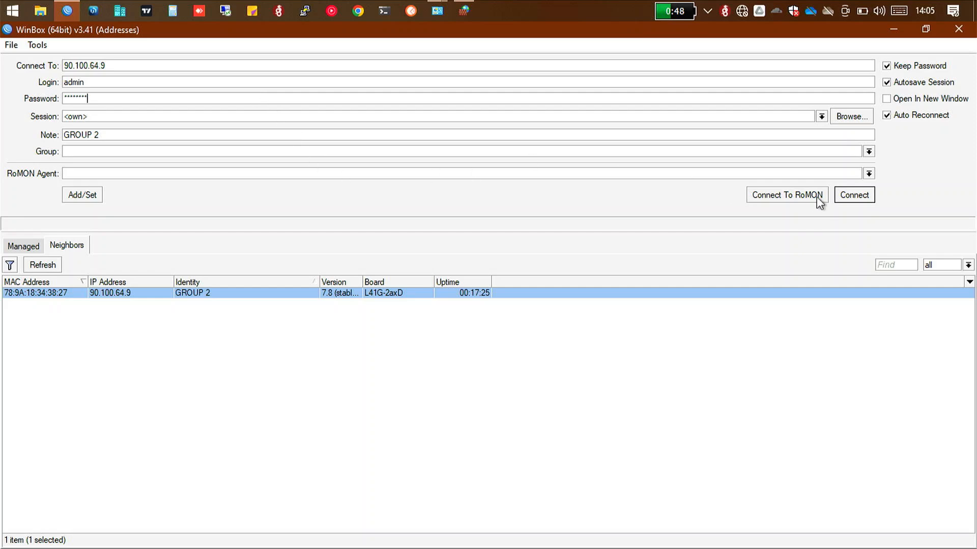
left_click(848, 195)
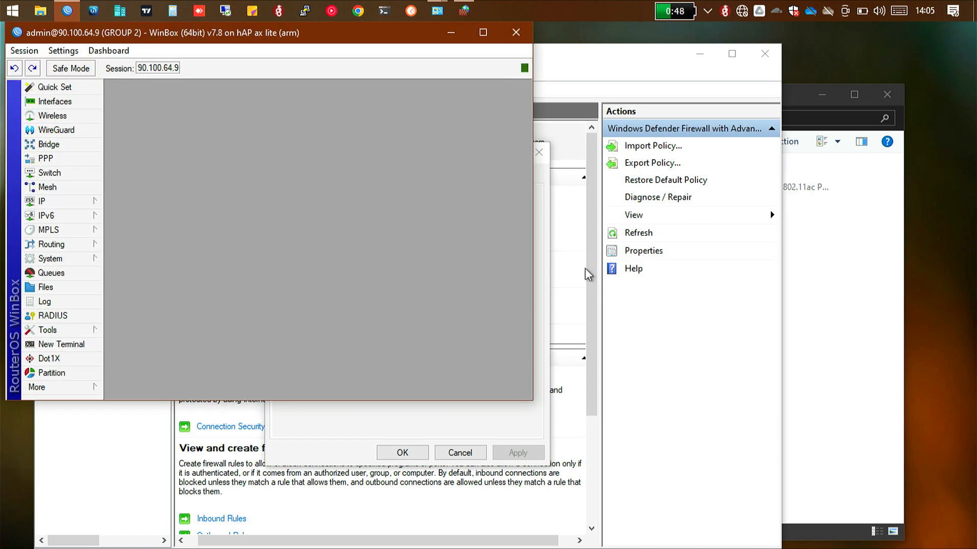
Step: Maximise the router session window and zoom its interface in twice
left_click(483, 33)
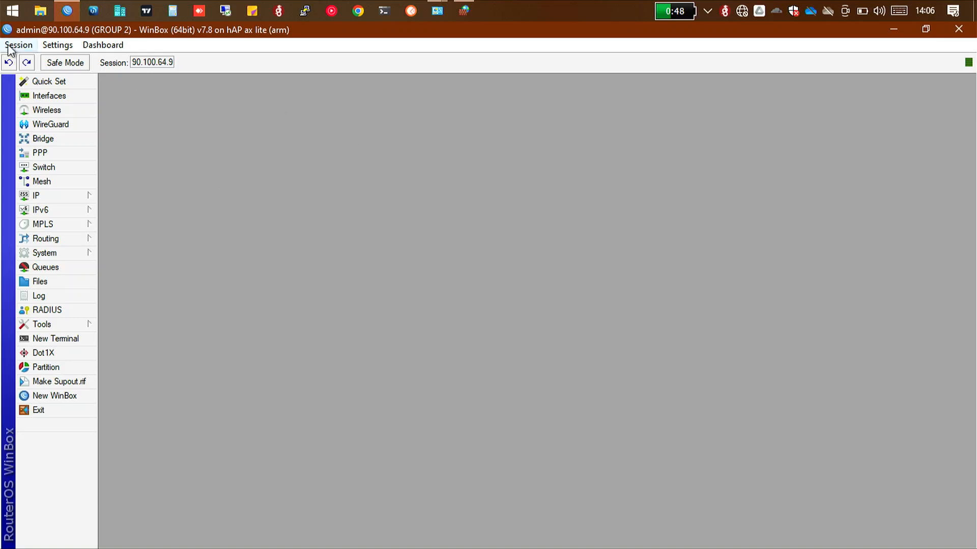
left_click(47, 47)
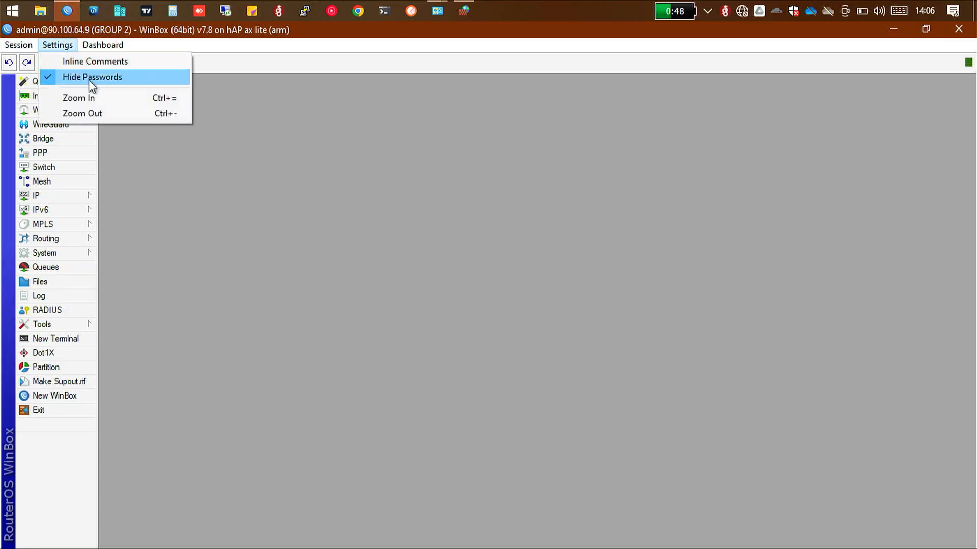
left_click(86, 96)
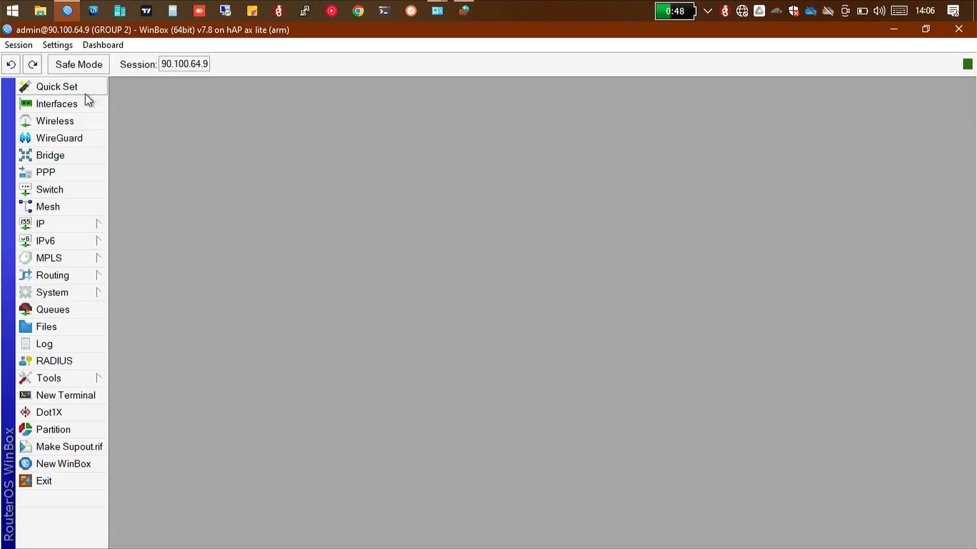
left_click(58, 46)
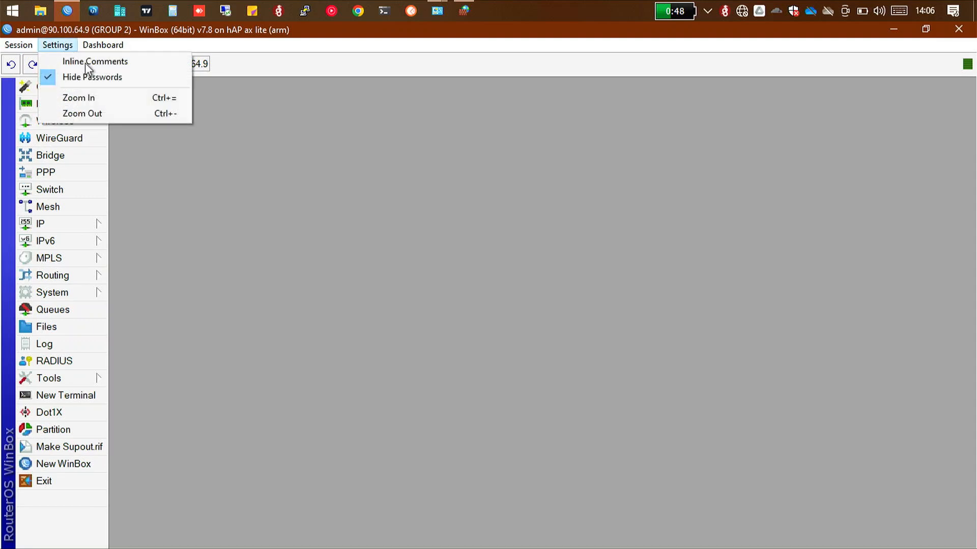
left_click(132, 96)
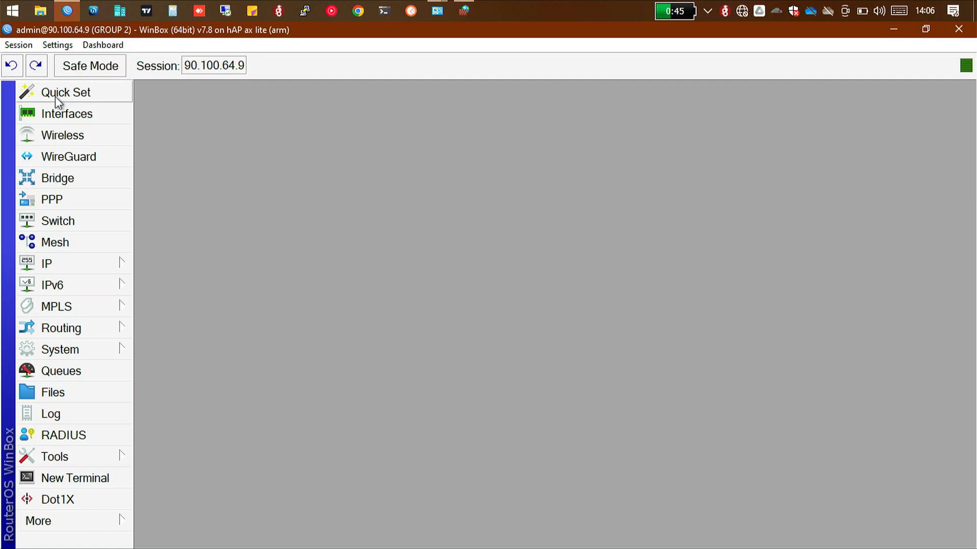
Step: Open the router's interface list and enable the wifi1 interface
left_click(62, 116)
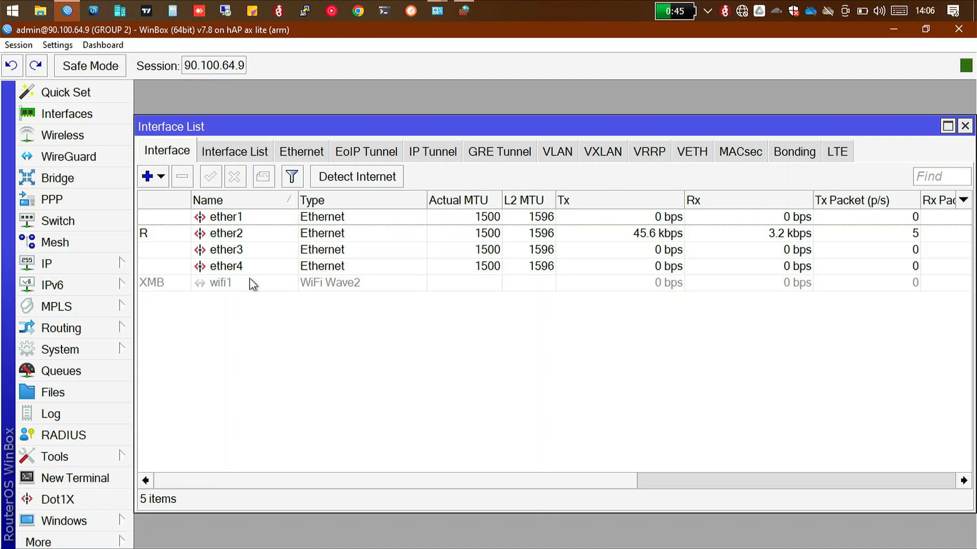
right_click(432, 284)
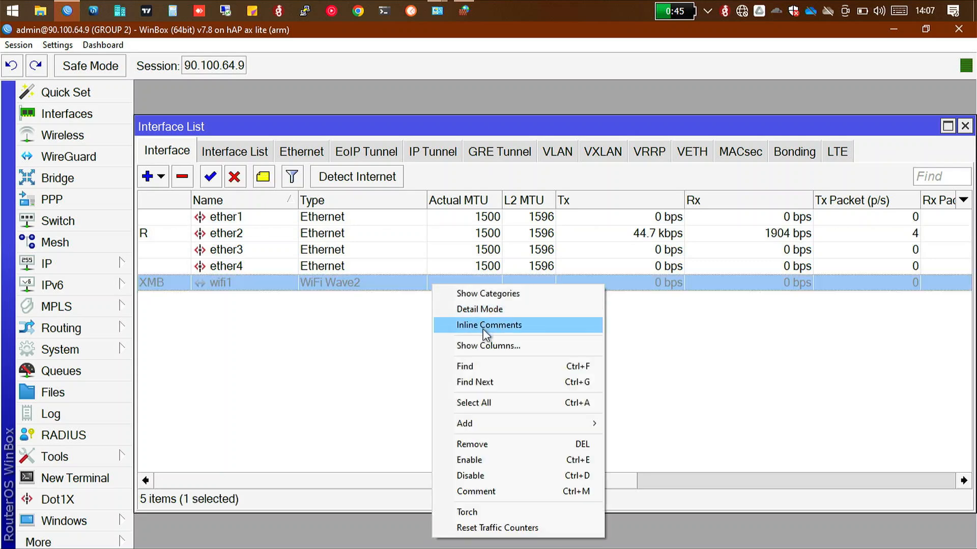
left_click(218, 178)
left_click(213, 172)
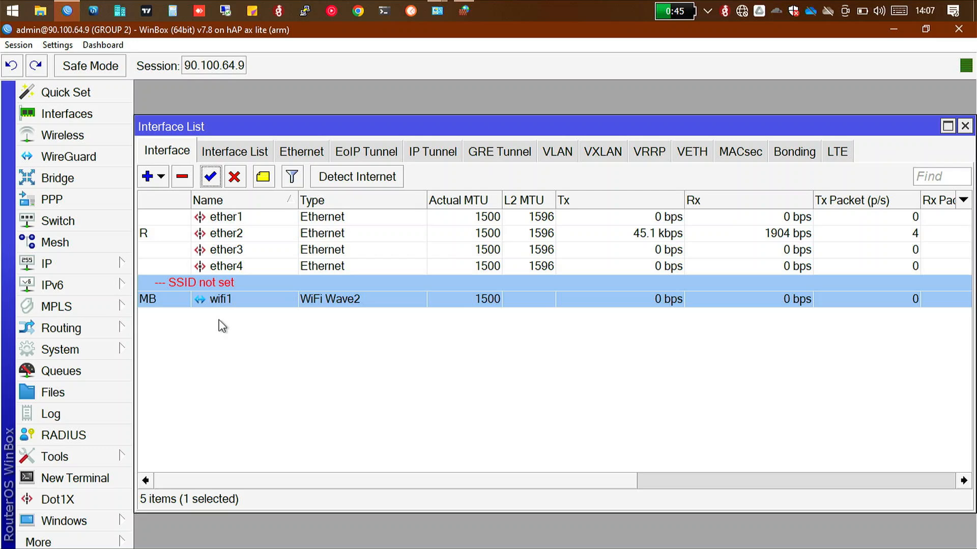
Step: Open the wifi1 interface's properties and review its General, Configuration and Security settings
double_click(215, 282)
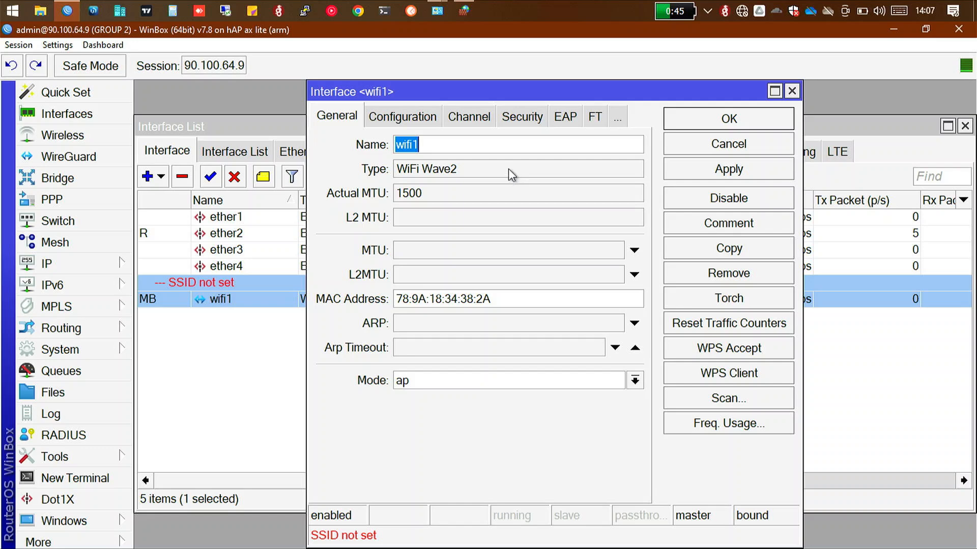
left_click(389, 121)
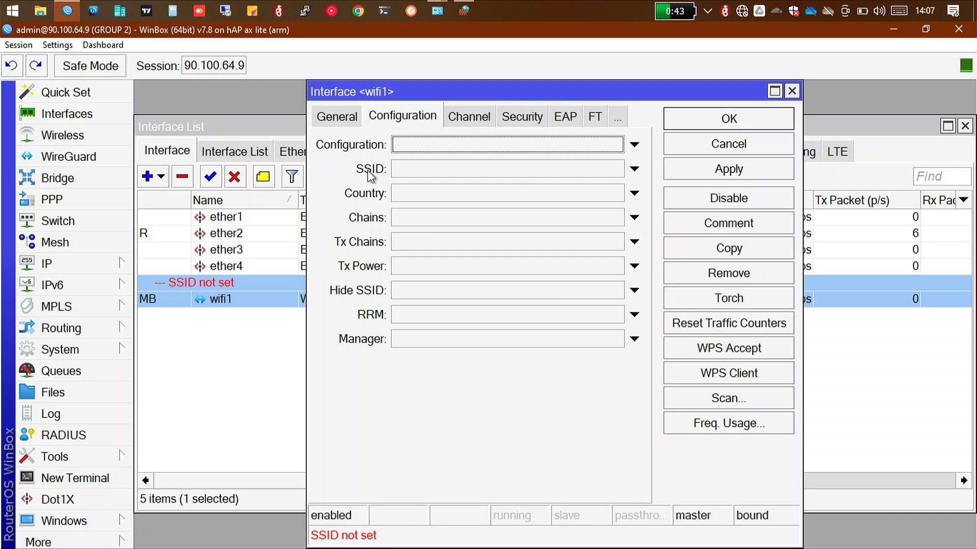
left_click(526, 119)
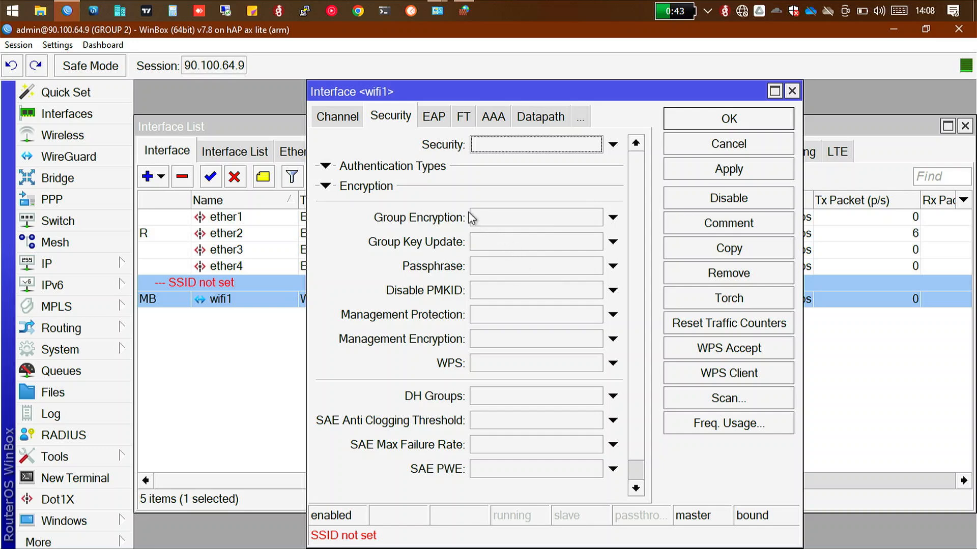
left_click(350, 118)
left_click(350, 118)
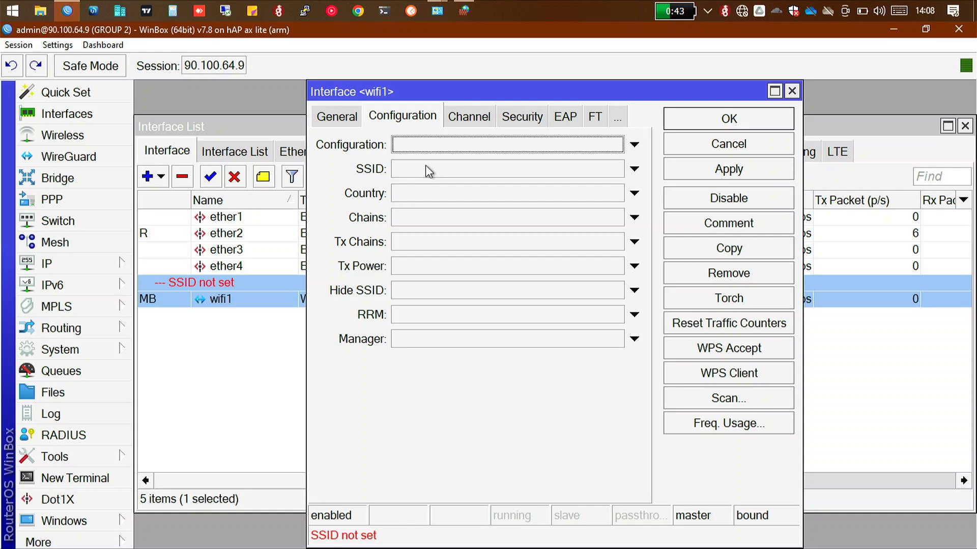
left_click(333, 117)
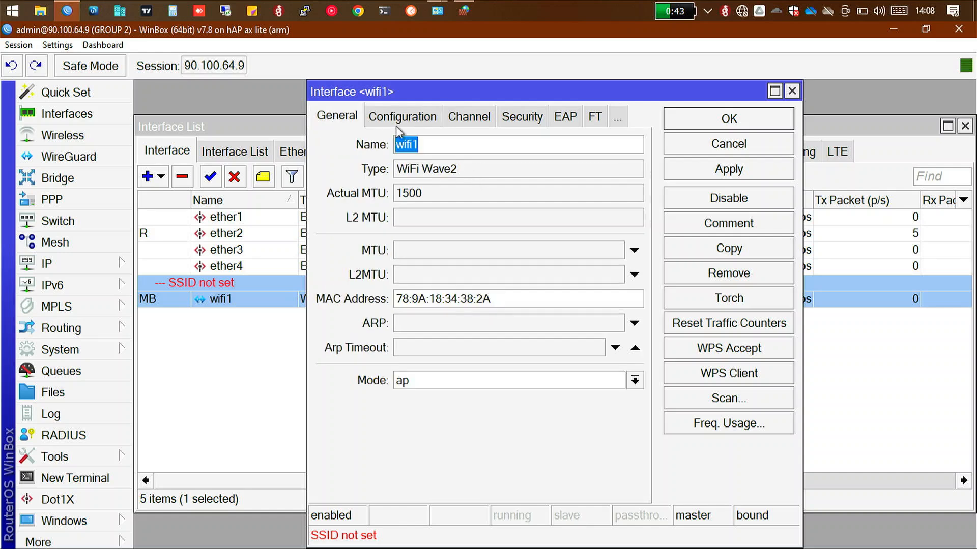
Step: Set the wifi1 interface's mode to station and apply the change
left_click(431, 383)
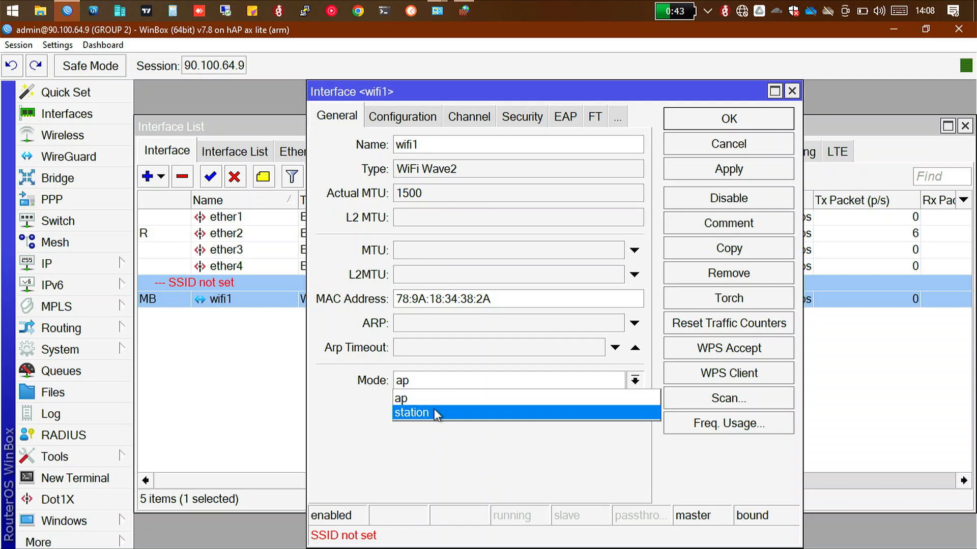
left_click(435, 412)
left_click(438, 381)
left_click(438, 381)
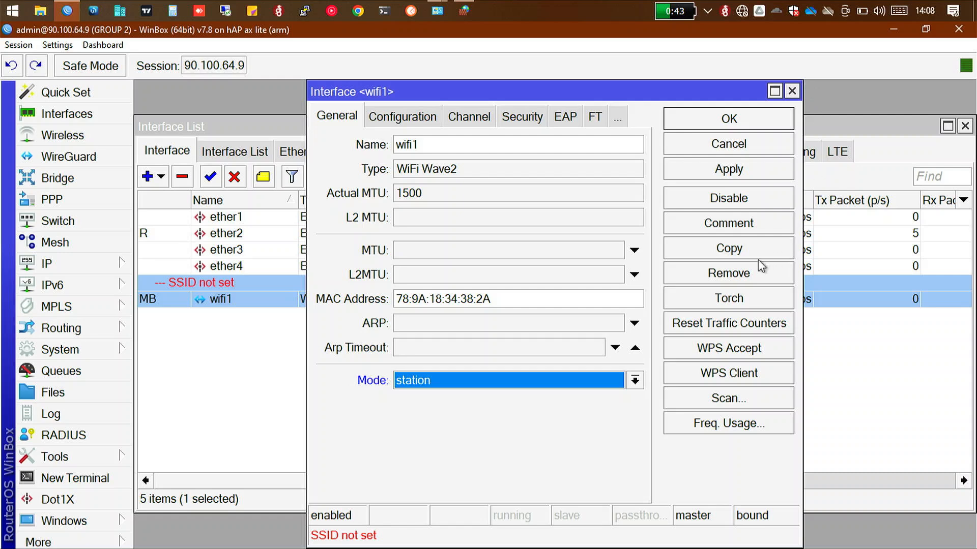
left_click(731, 174)
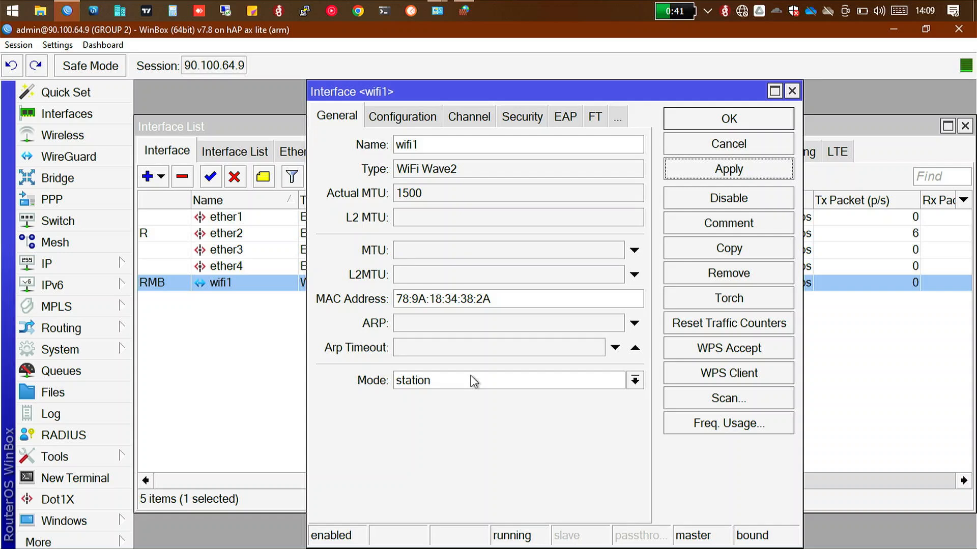
key("super+l")
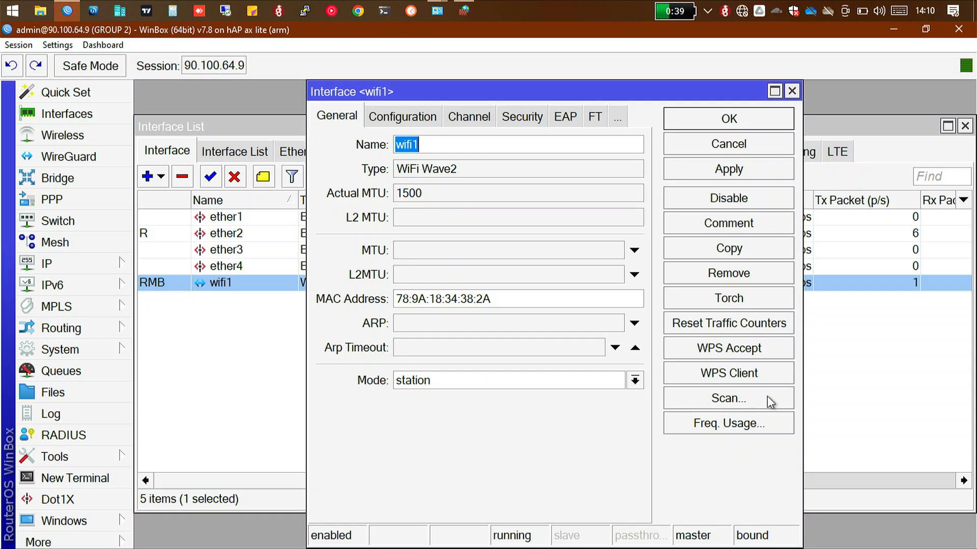
Step: Scan for wireless networks on wifi1 and select the unsecured Innovations-Centr... network with address F4:E2:C6:1D:60:16
left_click(706, 399)
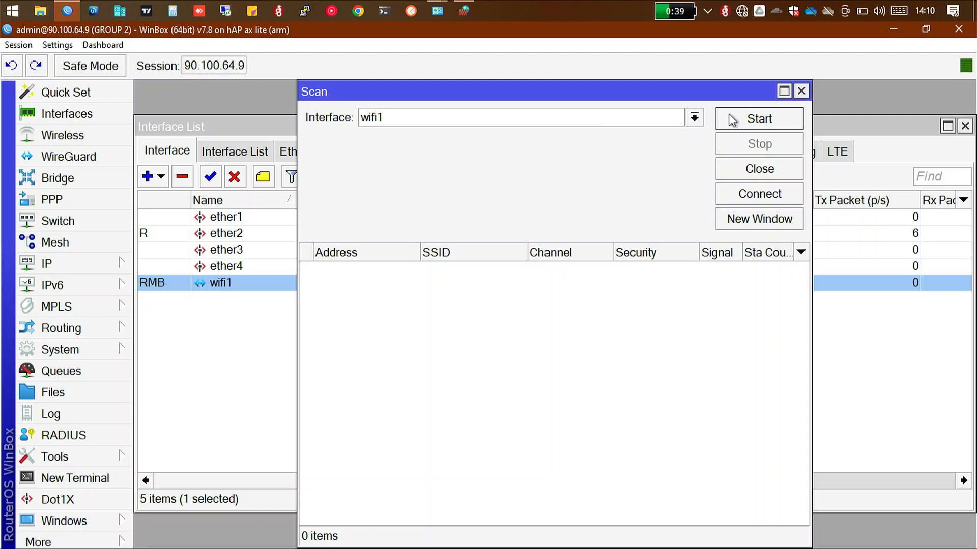
left_click(758, 123)
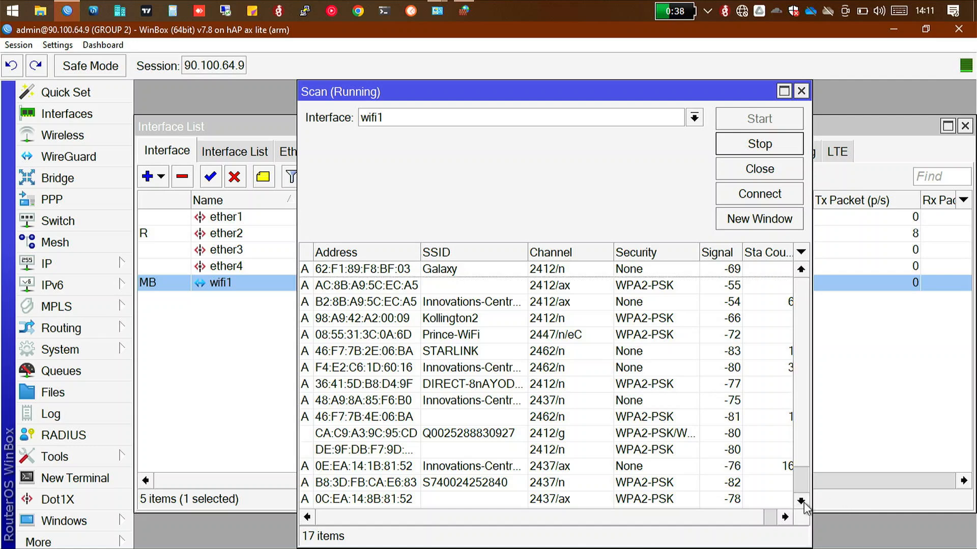
double_click(802, 501)
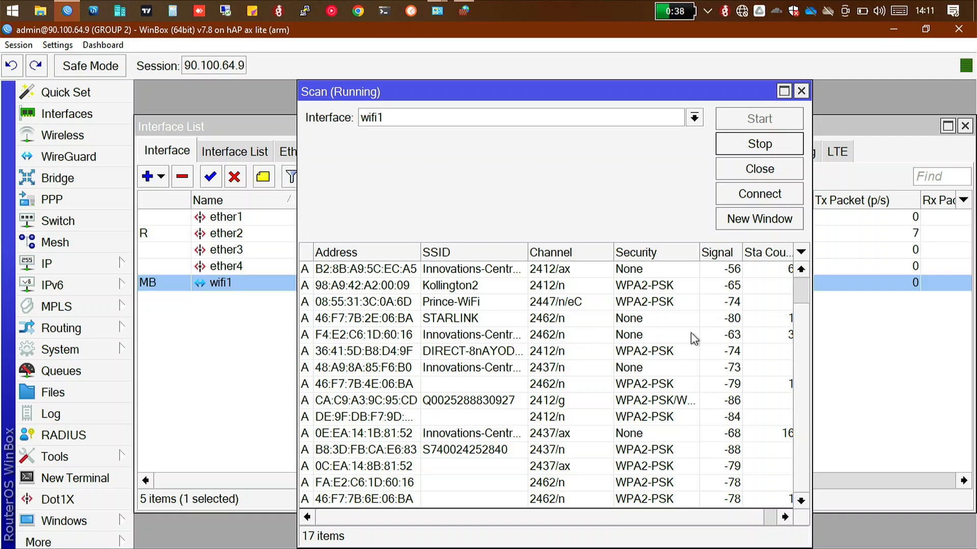
left_click(534, 335)
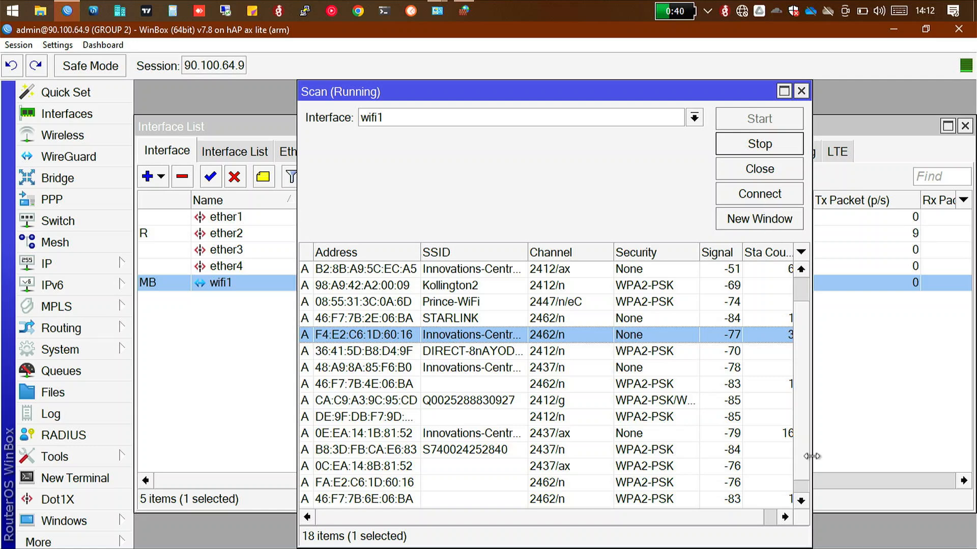
left_click(785, 517)
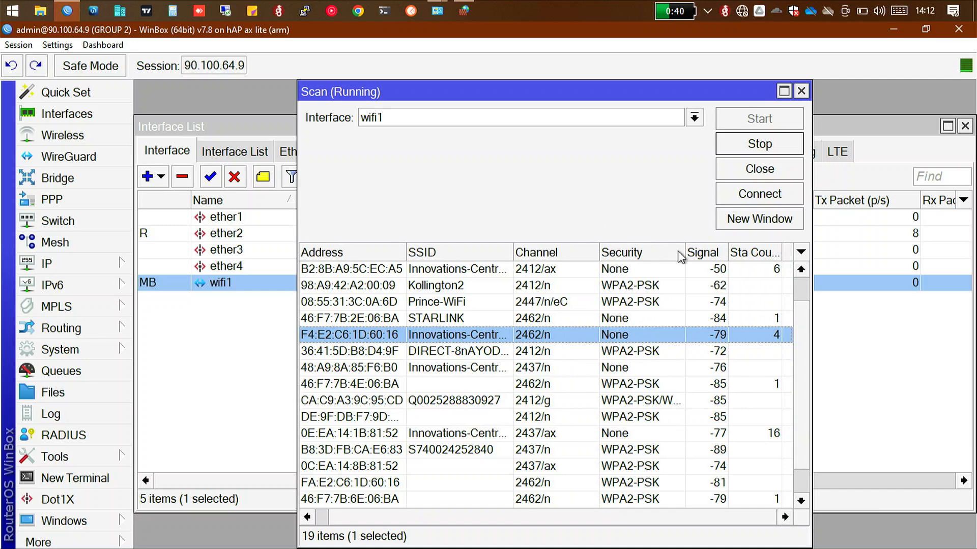
Step: Maximise the running scan, widen its Security and Signal columns, and sort the networks by strongest signal first
left_click(700, 253)
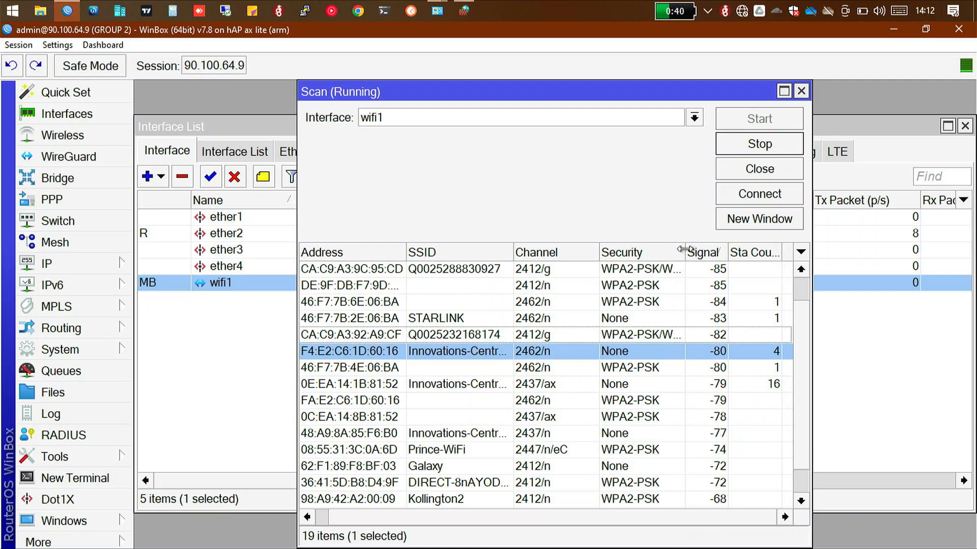
left_click_drag(698, 249, 763, 243)
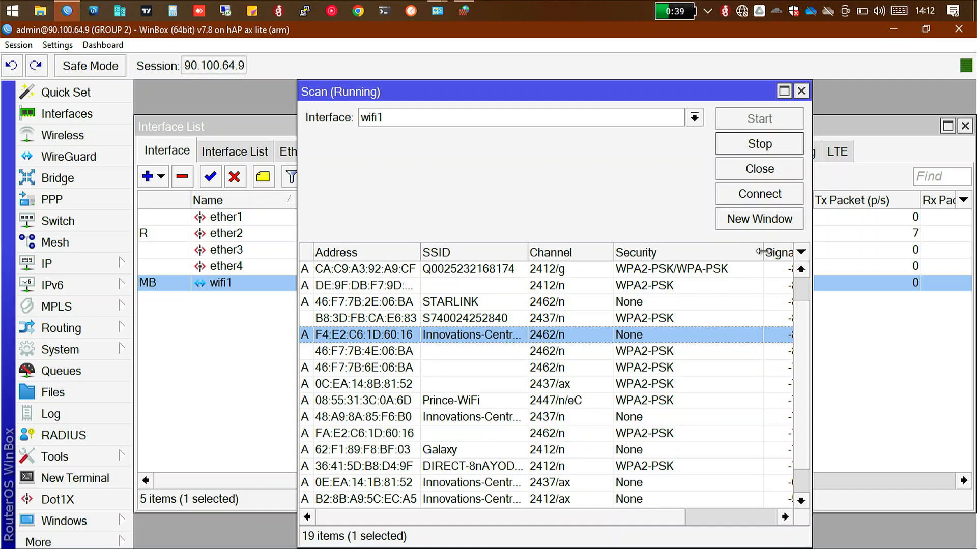
left_click_drag(761, 251, 729, 253)
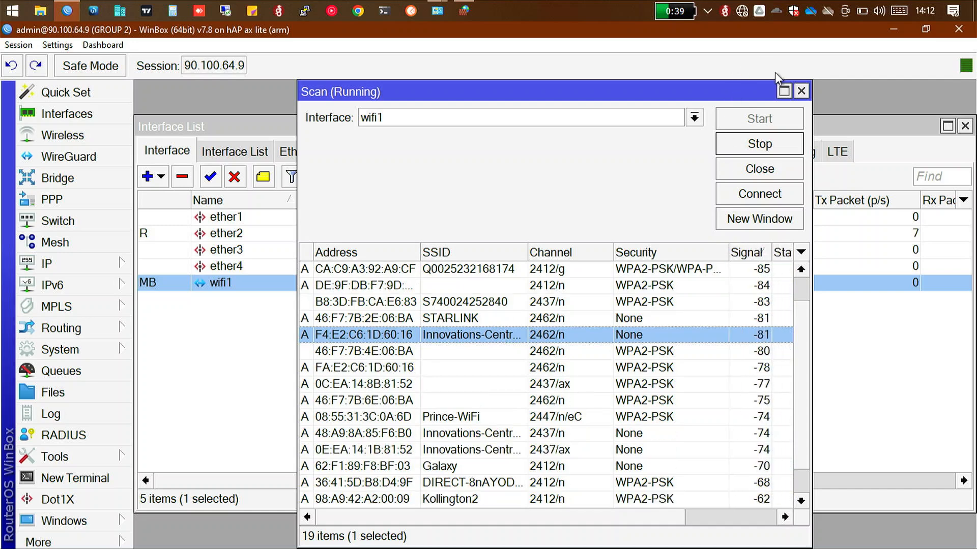
left_click(783, 92)
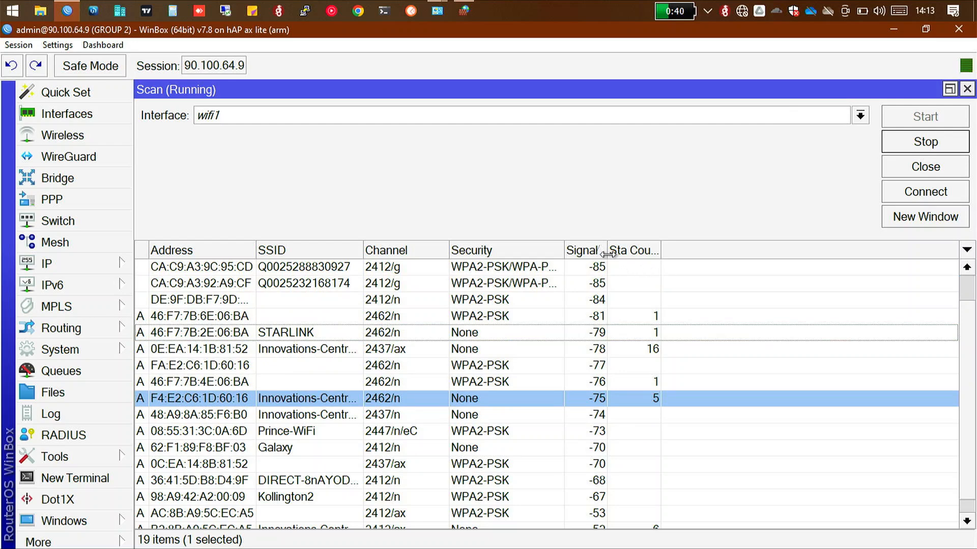
left_click_drag(606, 253, 654, 253)
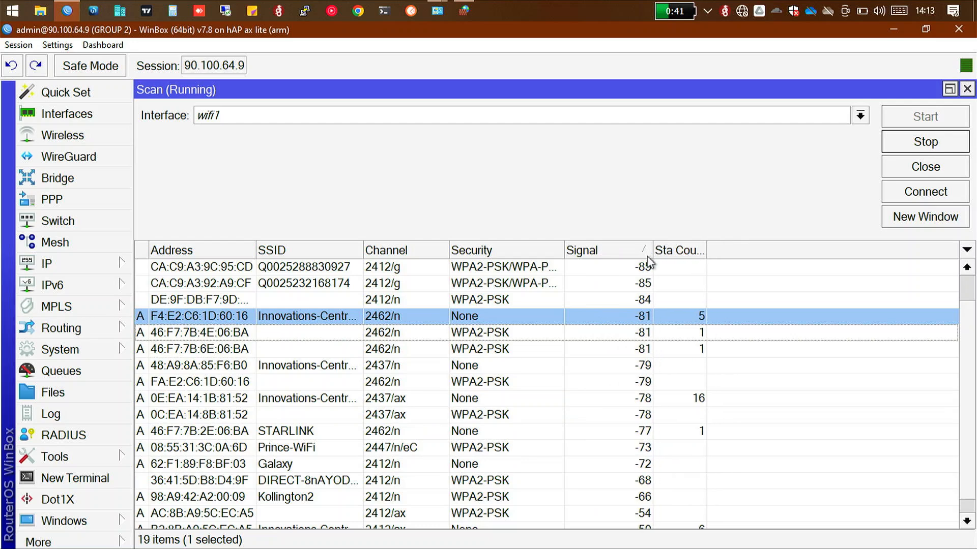
left_click(589, 250)
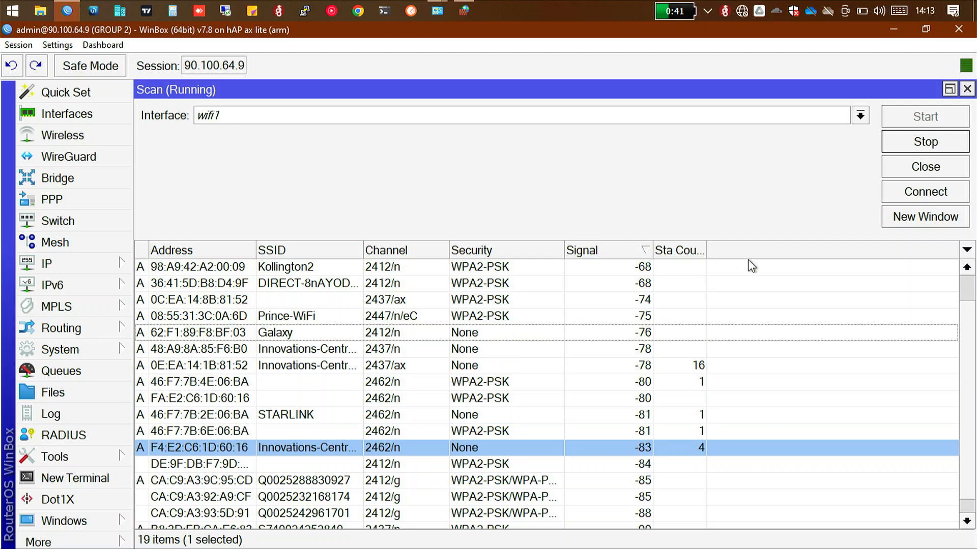
Step: Connect wifi1 to the unsecured Innovations-Centr... network with the strongest signal, address B2:8B:A9:5C:EC:A5 on channel 2412/ax
left_click(966, 268)
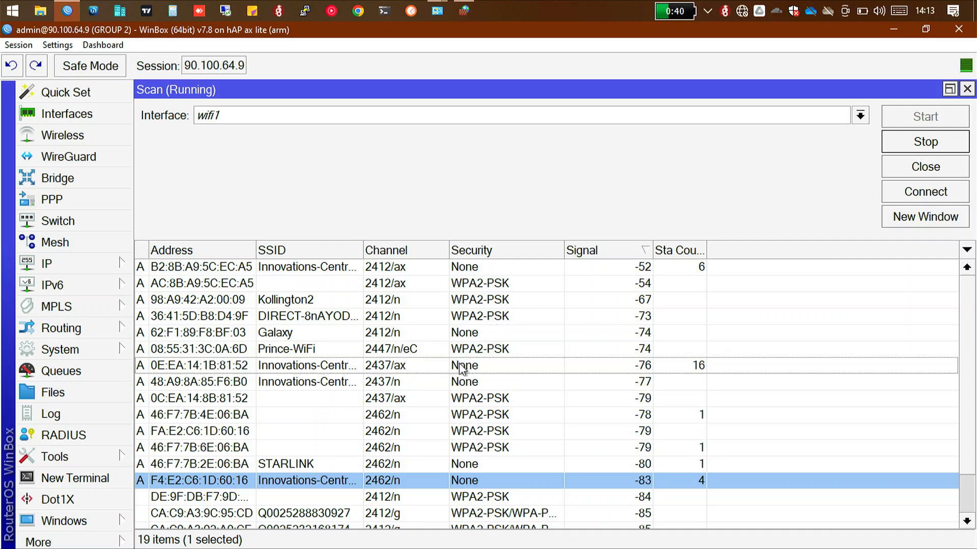
left_click(462, 369)
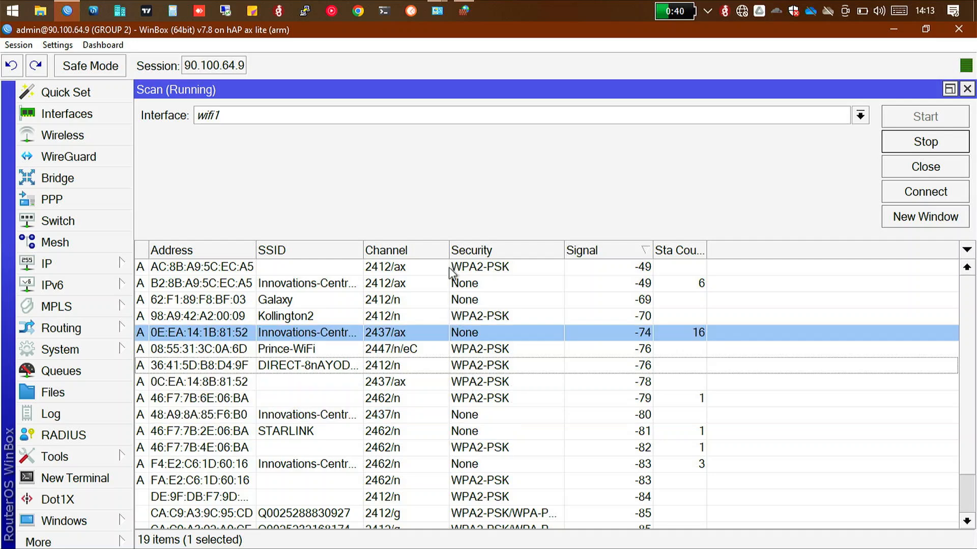
left_click(454, 283)
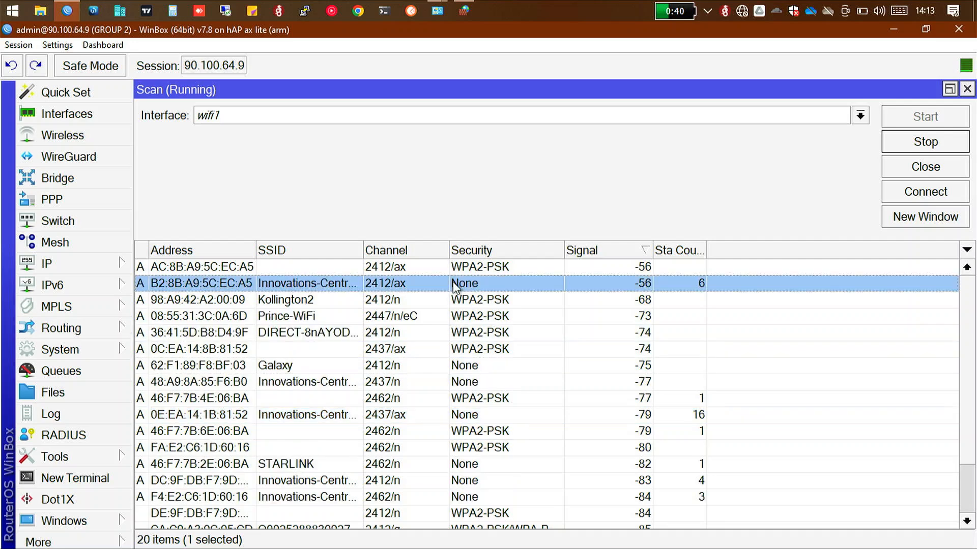
left_click(915, 192)
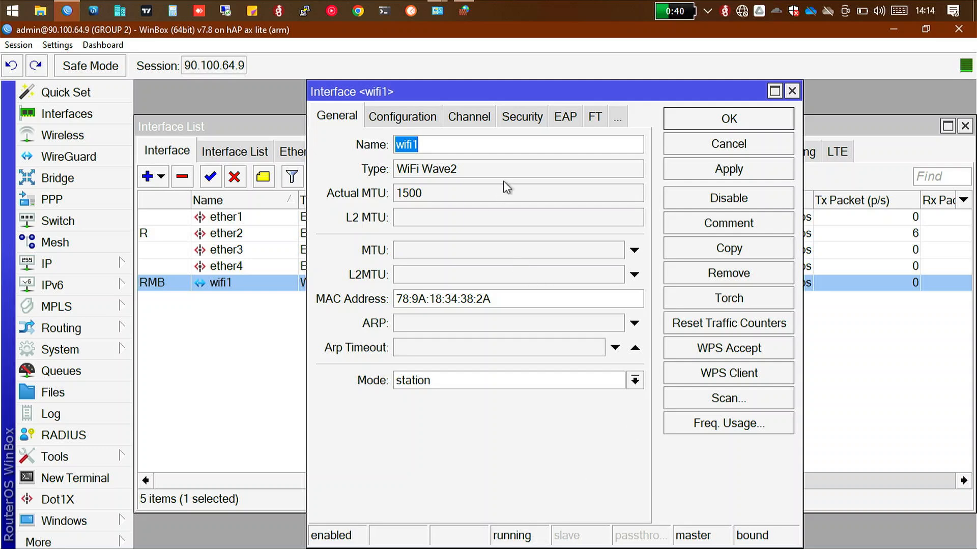
Step: Examine the wifi1 interface's status details, including its connection state, channel and access point address
left_click(579, 121)
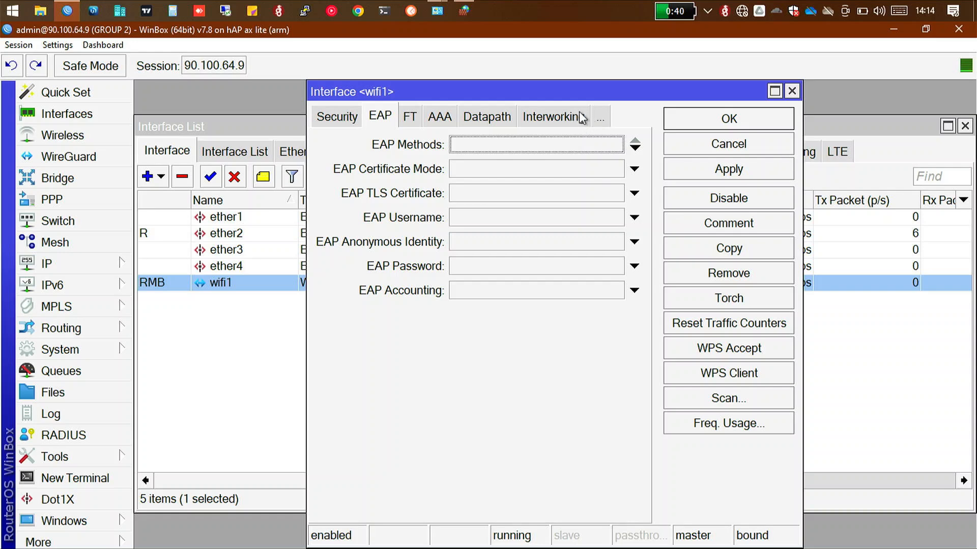
left_click(598, 118)
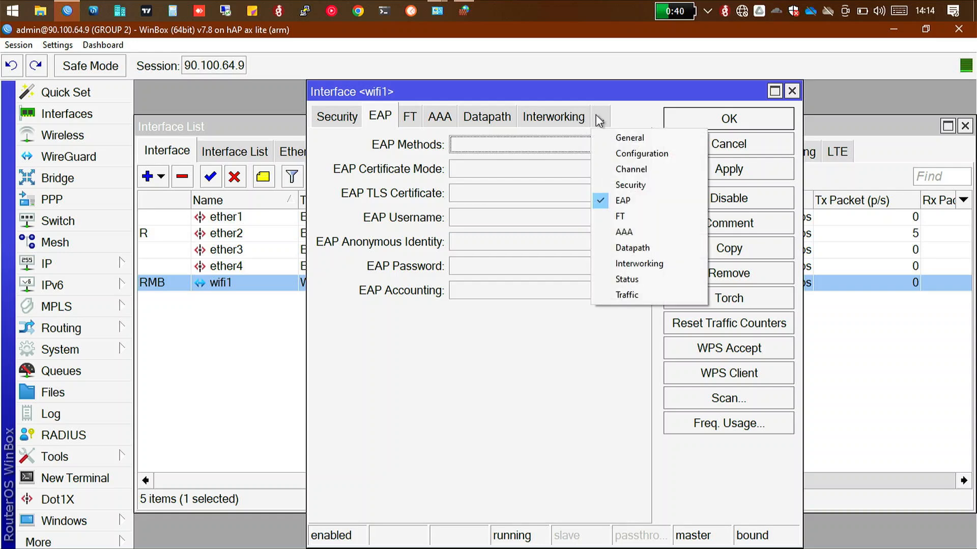
left_click(650, 279)
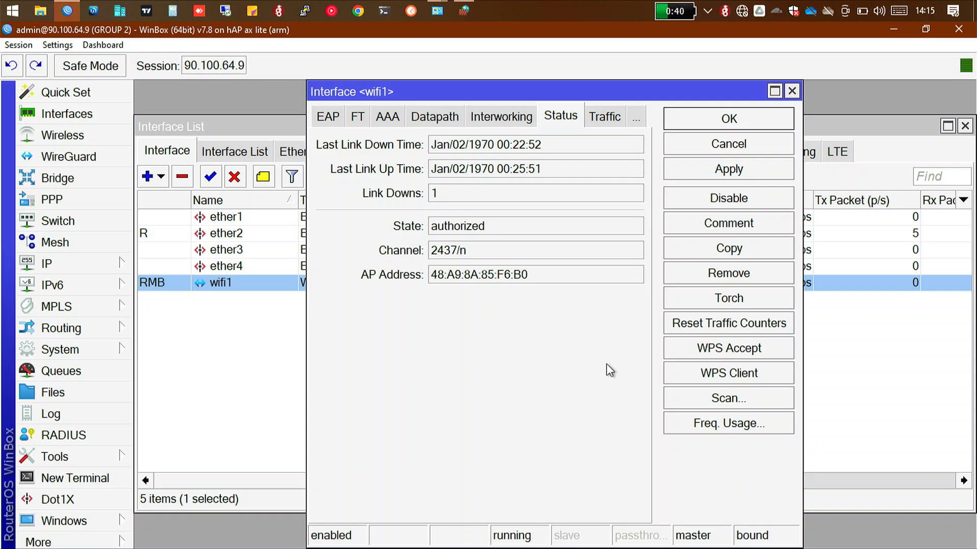
Step: Open the router's IP neighbor list and examine the devices discovered through wifi1
left_click(78, 264)
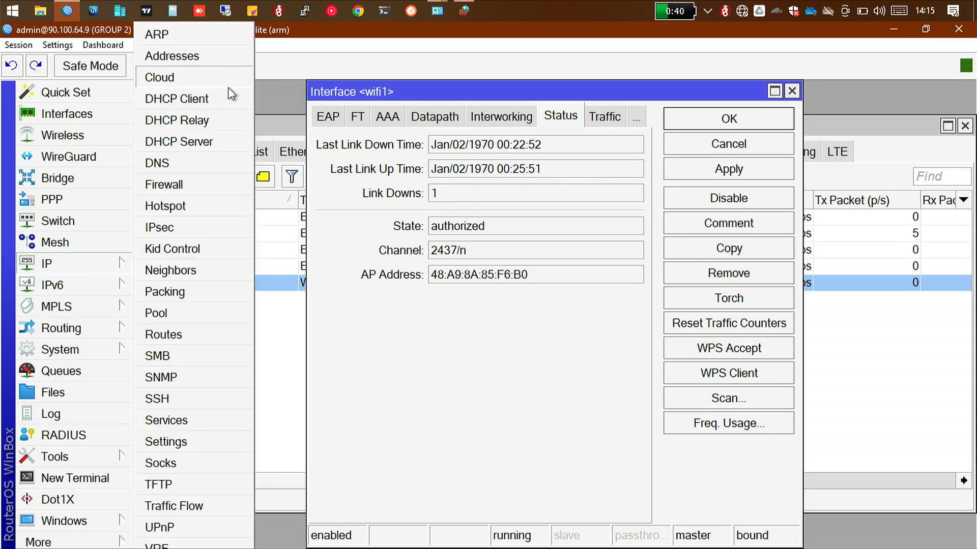
left_click(207, 276)
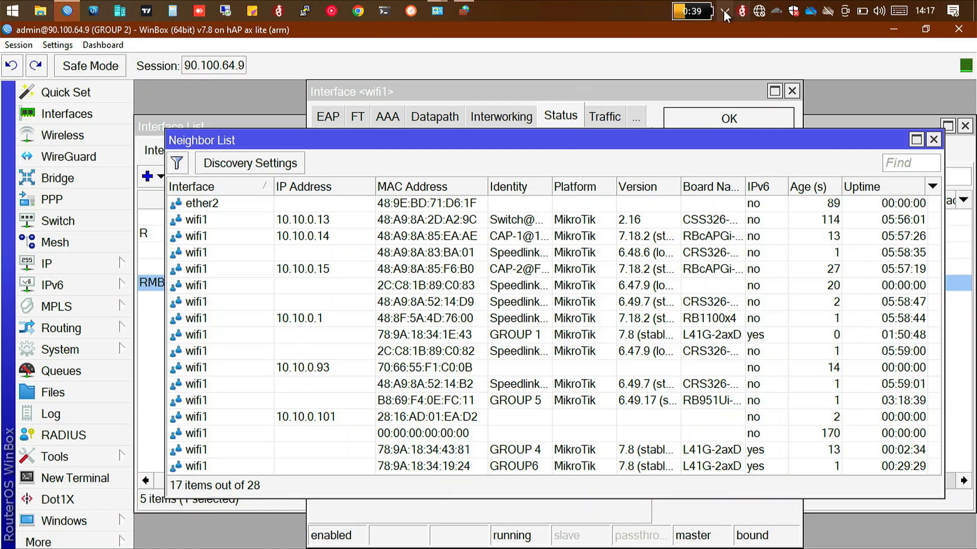
mouse_move(708, 11)
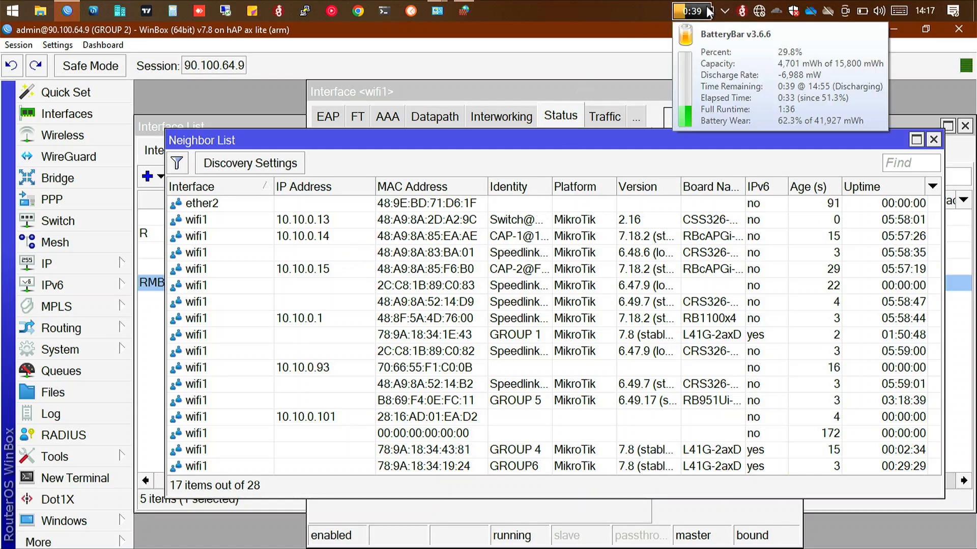
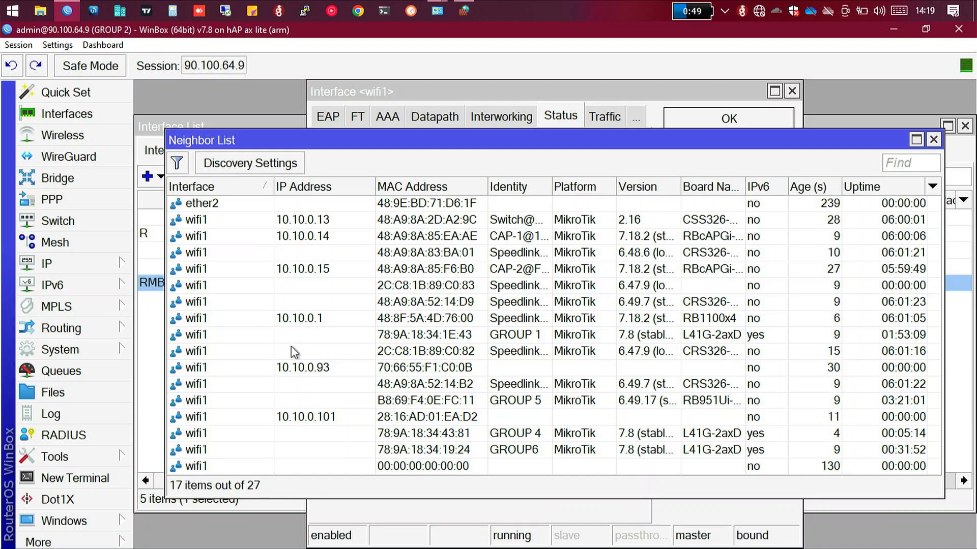
Step: Reopen the IP neighbor list to recheck the devices found on wifi1, and close the list
left_click(94, 265)
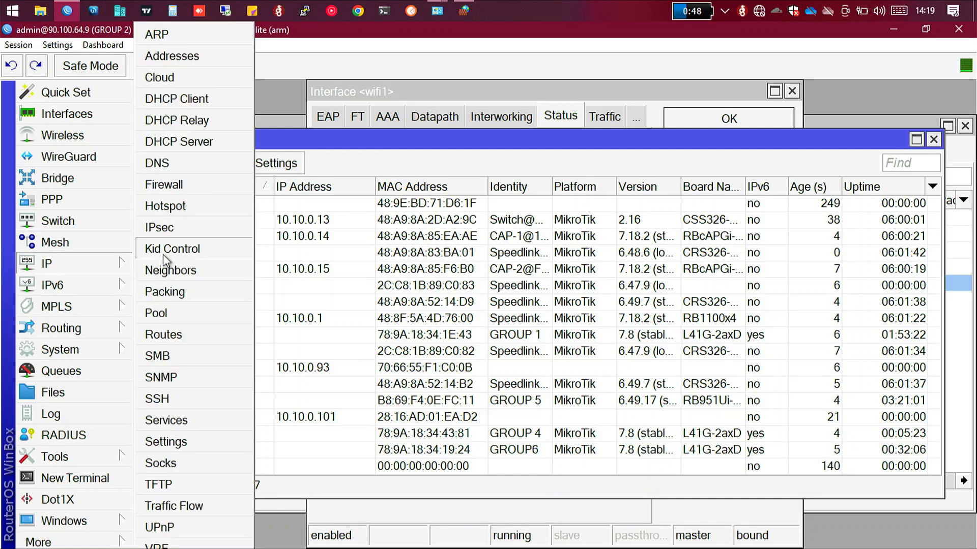
left_click(176, 271)
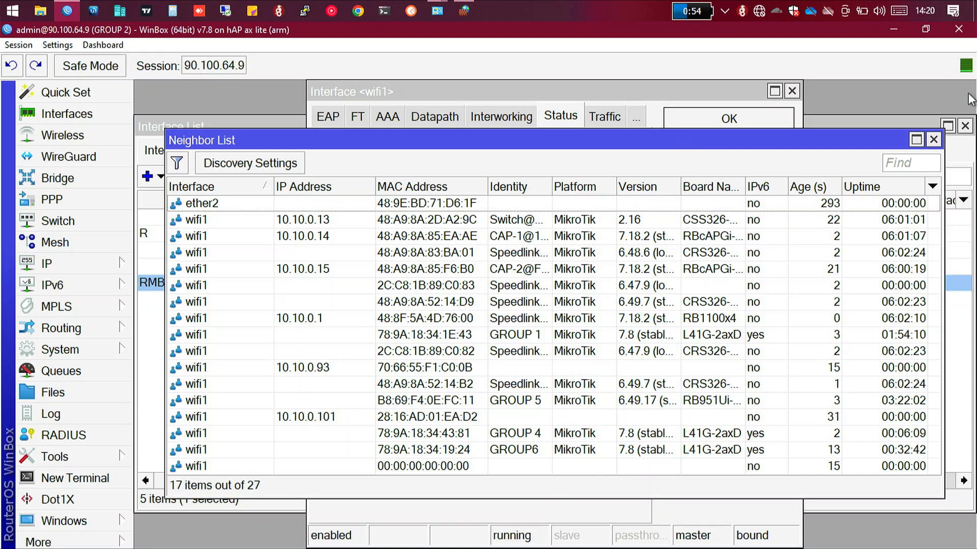
left_click(932, 140)
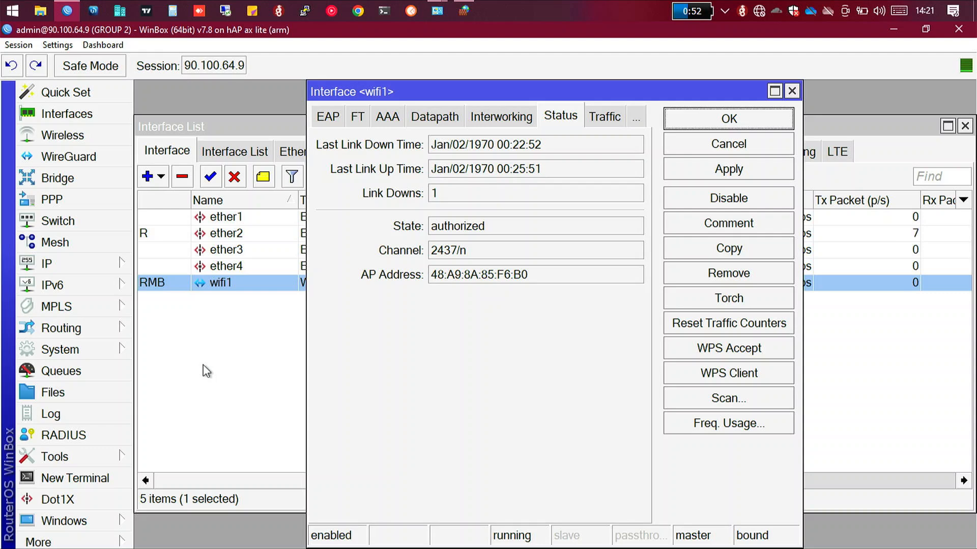
Step: Add a DHCP client on wifi1 with peer DNS and peer NTP enabled and Add Default Route set to yes
left_click(35, 265)
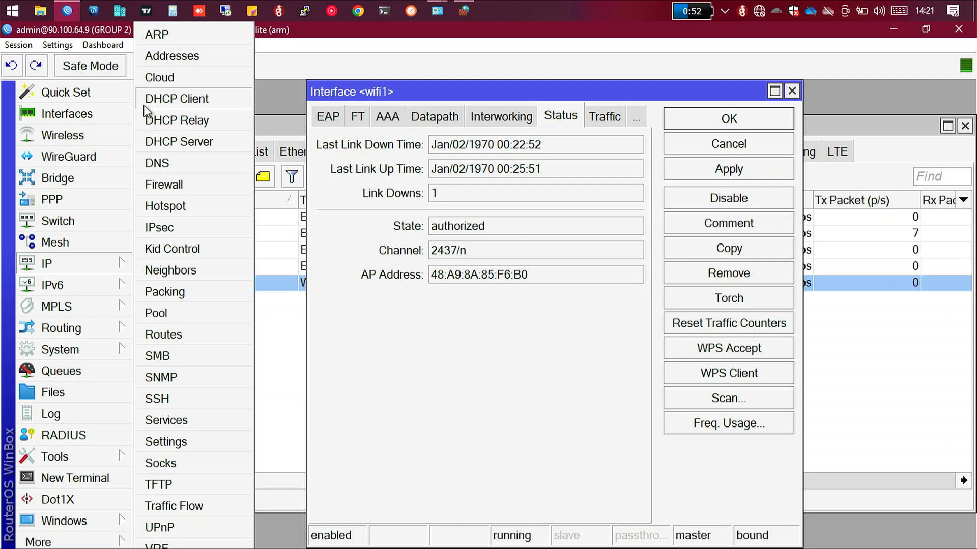
left_click(196, 103)
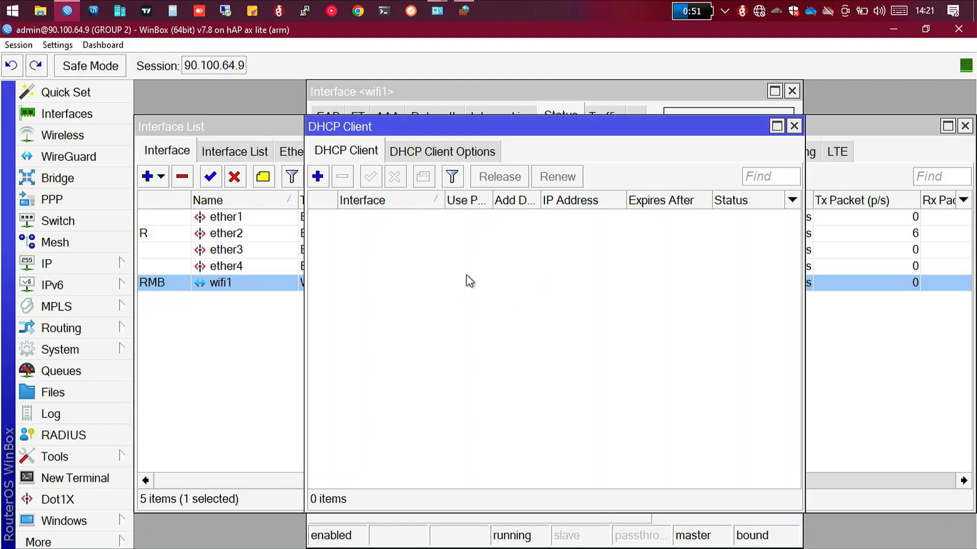
left_click(318, 176)
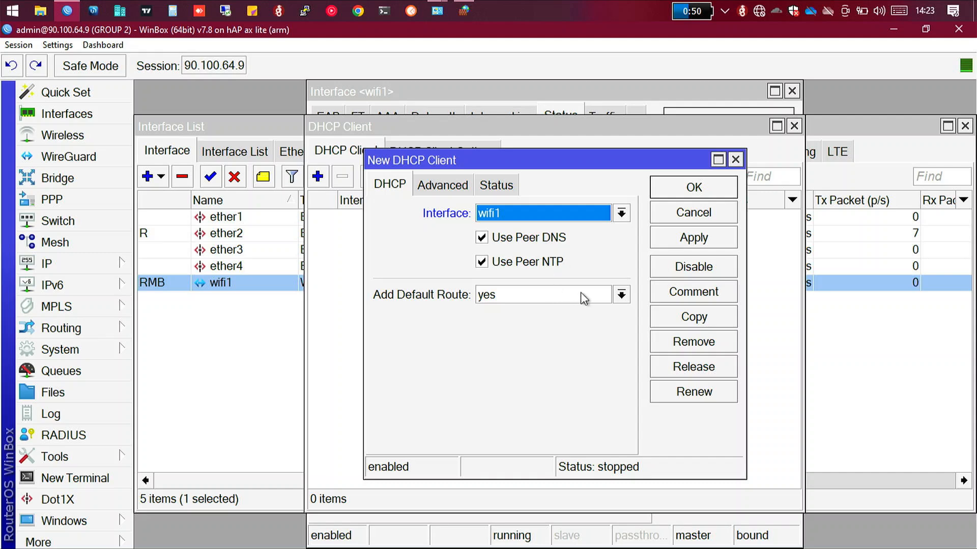
left_click(700, 243)
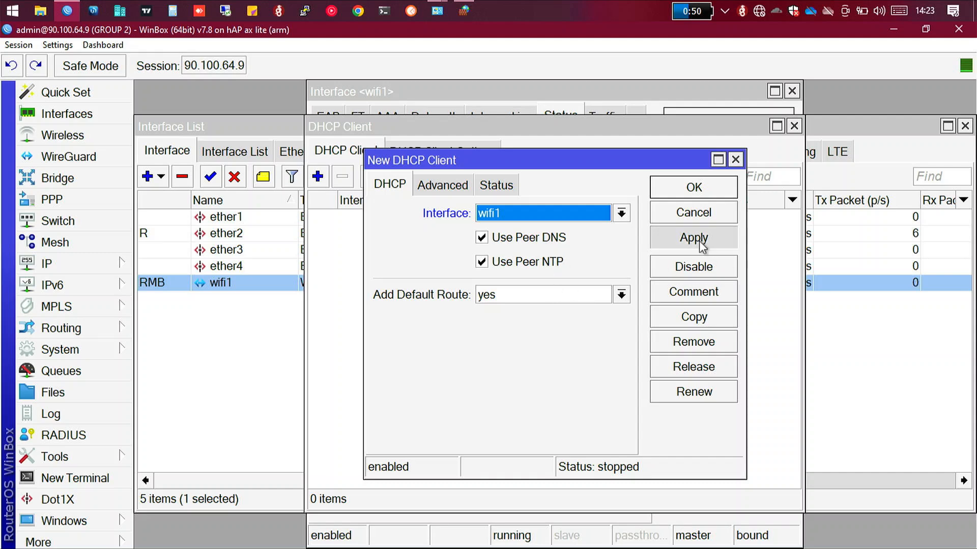
left_click(676, 187)
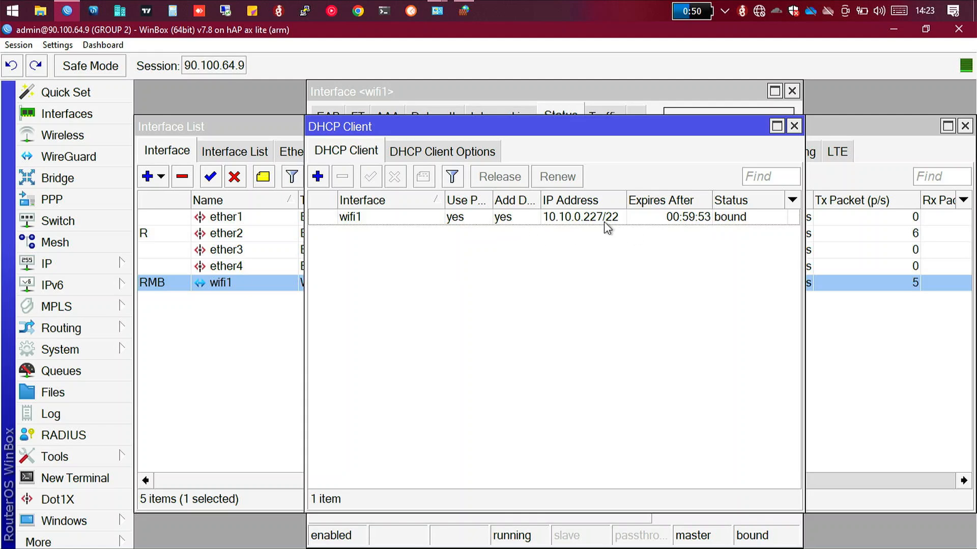
Step: Examine the wifi1 DHCP client's address range and its status details, including gateway, DHCP server, DNS and NTP
mouse_move(605, 228)
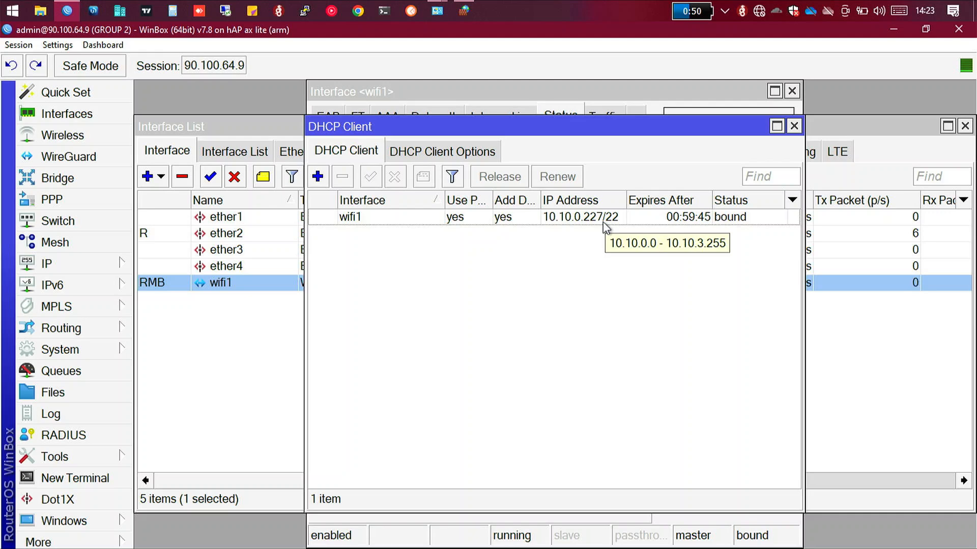
double_click(604, 219)
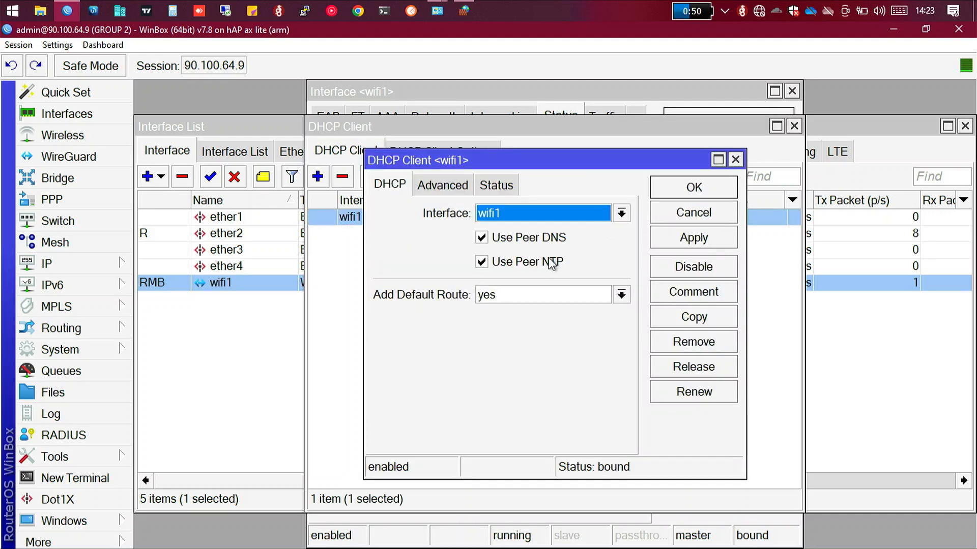
left_click(484, 186)
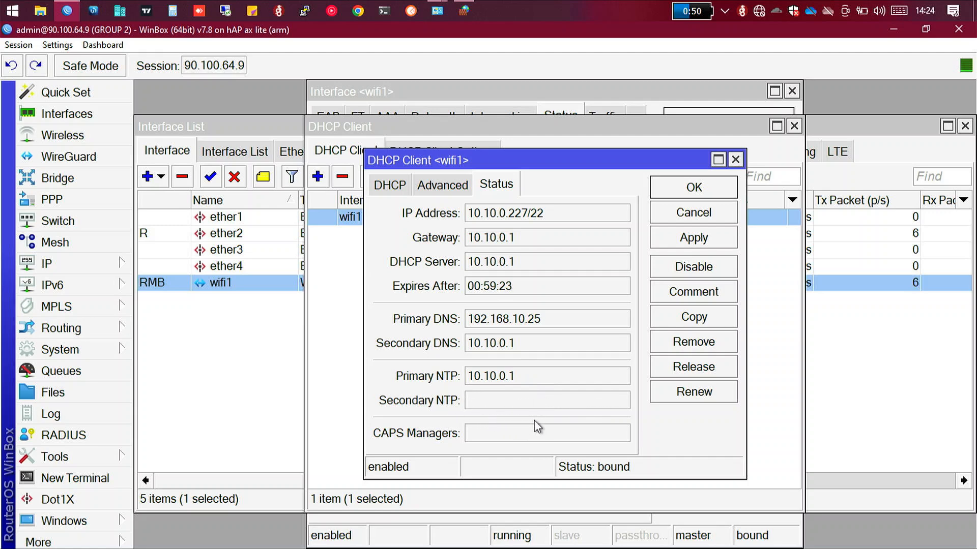
left_click(695, 190)
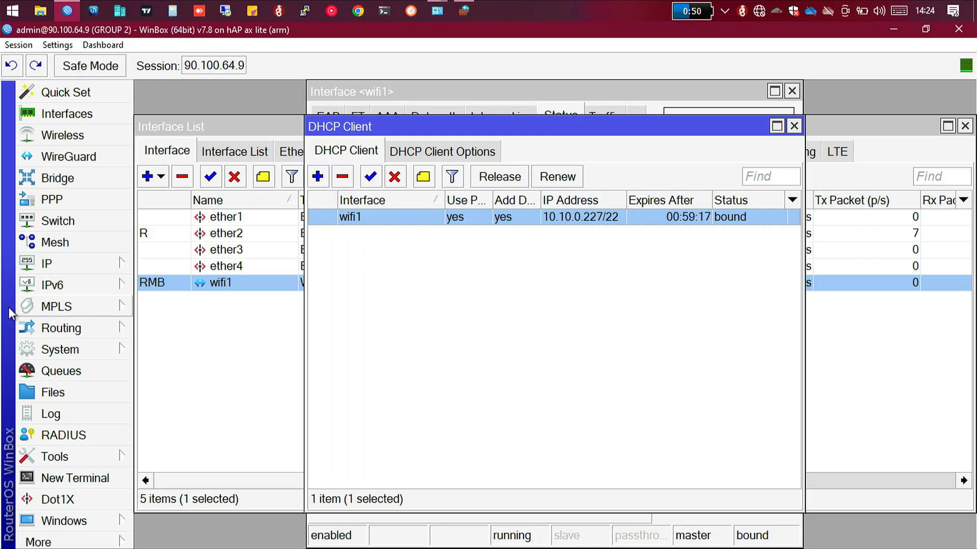
Step: Remove the disabled 90.100.64.6/30 entry on ether1 from the router's IP address list
left_click(47, 264)
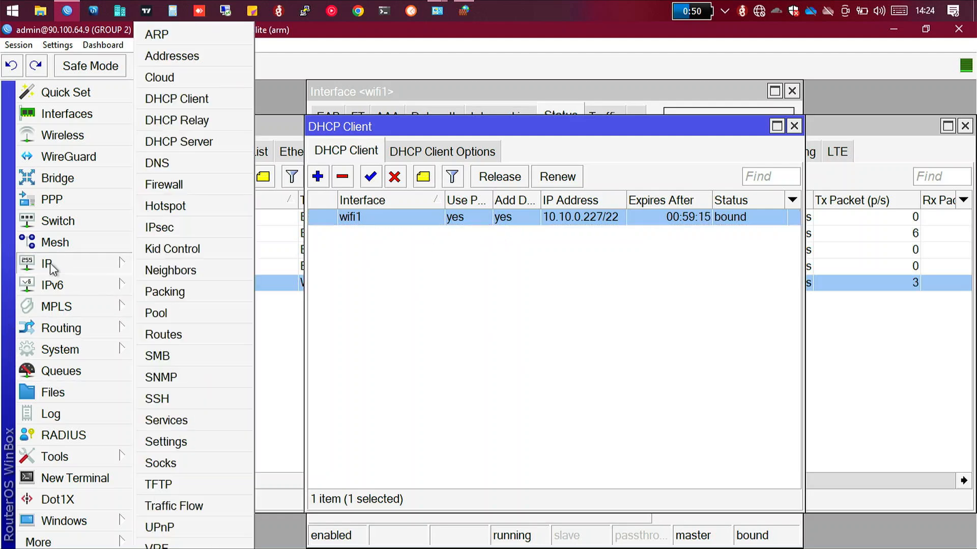
left_click(197, 57)
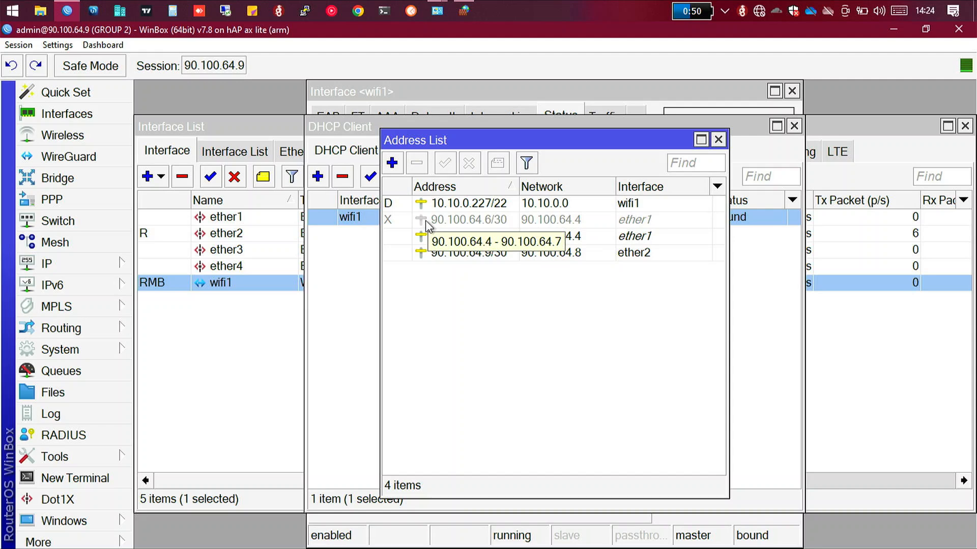
right_click(425, 221)
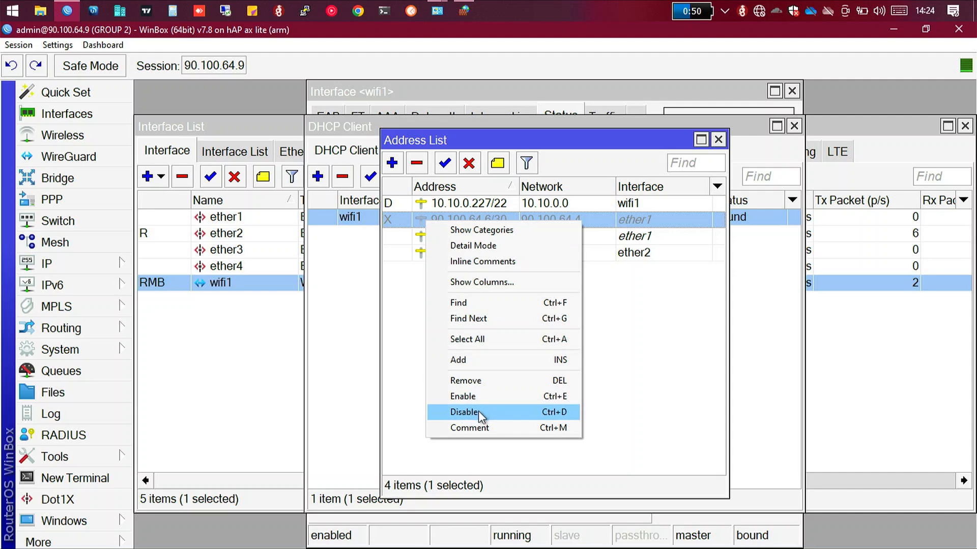
left_click(469, 382)
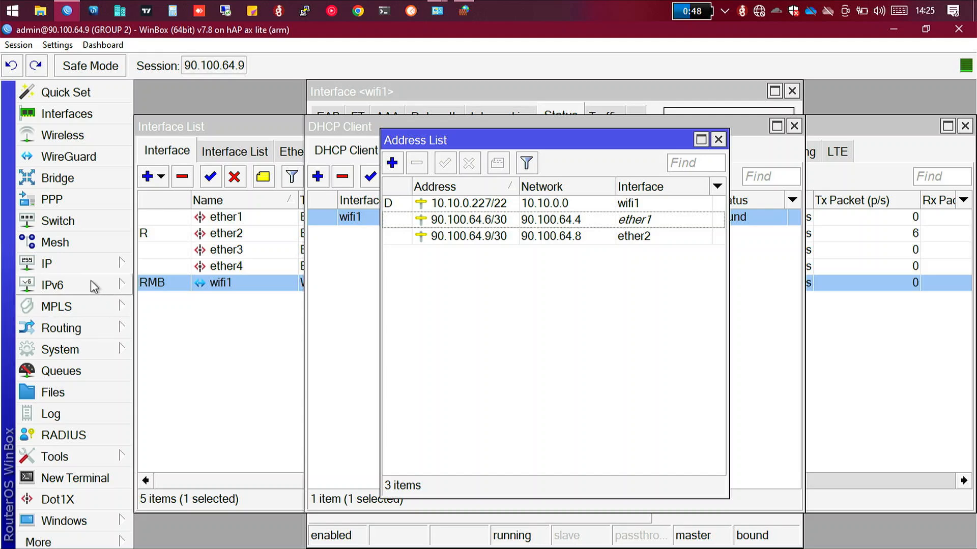
Step: Check the dynamic servers in the DNS settings and examine the IP route list, including the default route
left_click(88, 263)
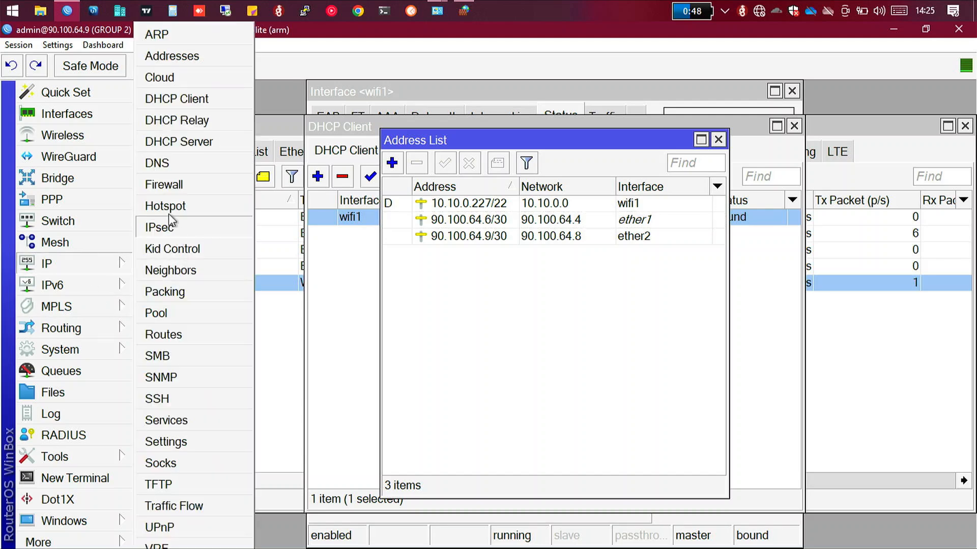
left_click(172, 164)
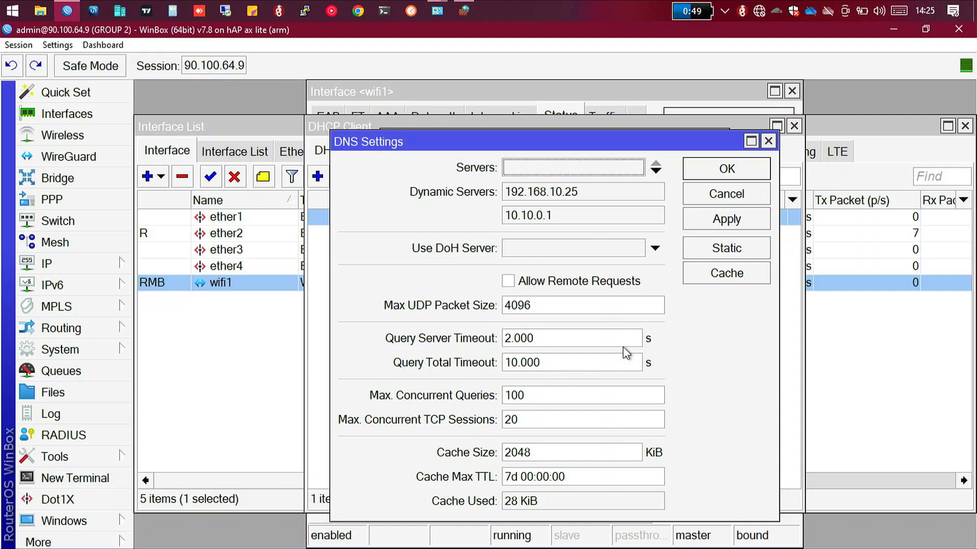
left_click(726, 169)
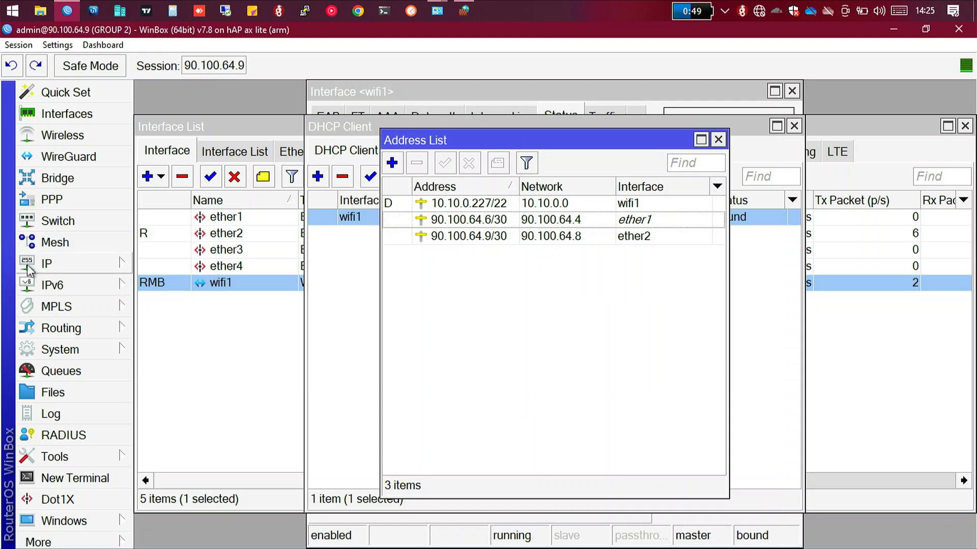
left_click(59, 256)
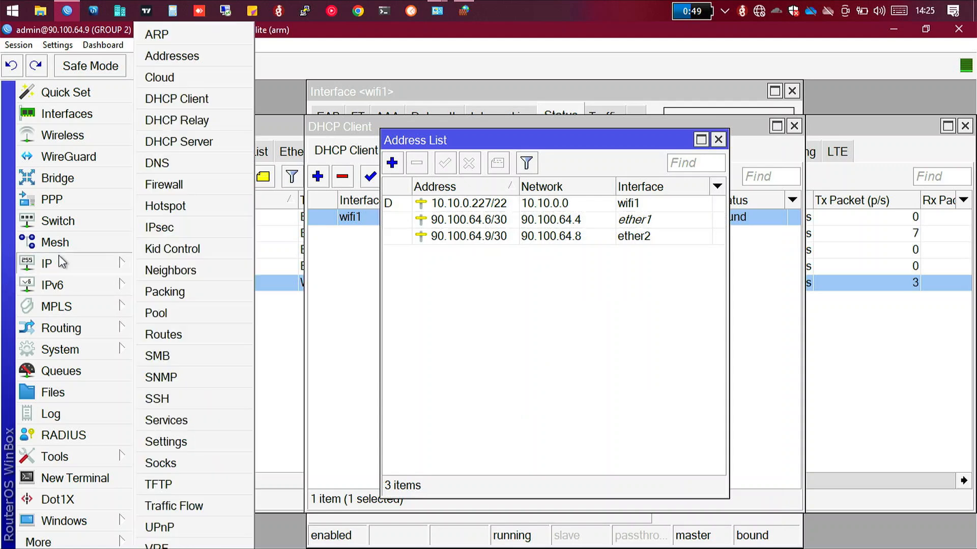
left_click(183, 332)
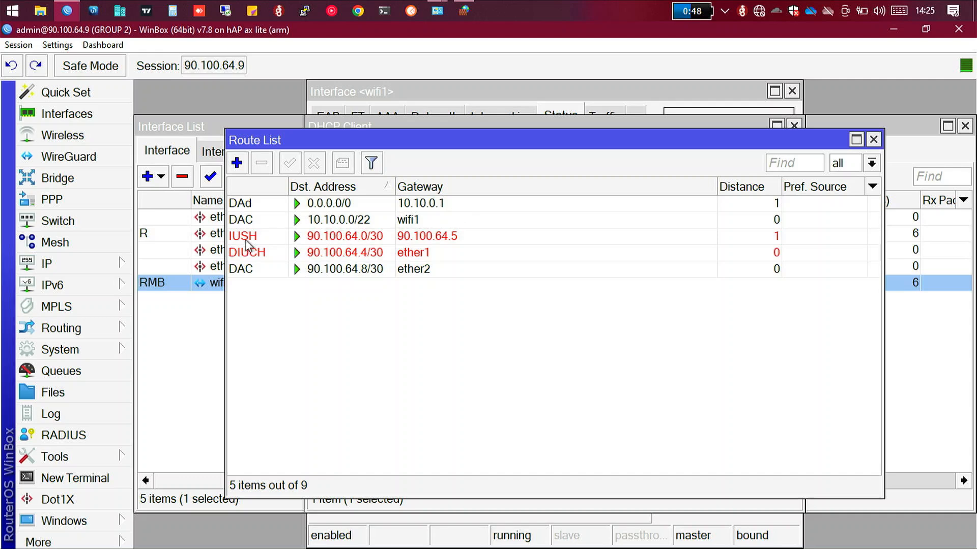
Step: Ping 8.8.8.8 from a new router terminal to test internet access, and stop the ping after a series of replies
mouse_move(238, 219)
left_click(76, 479)
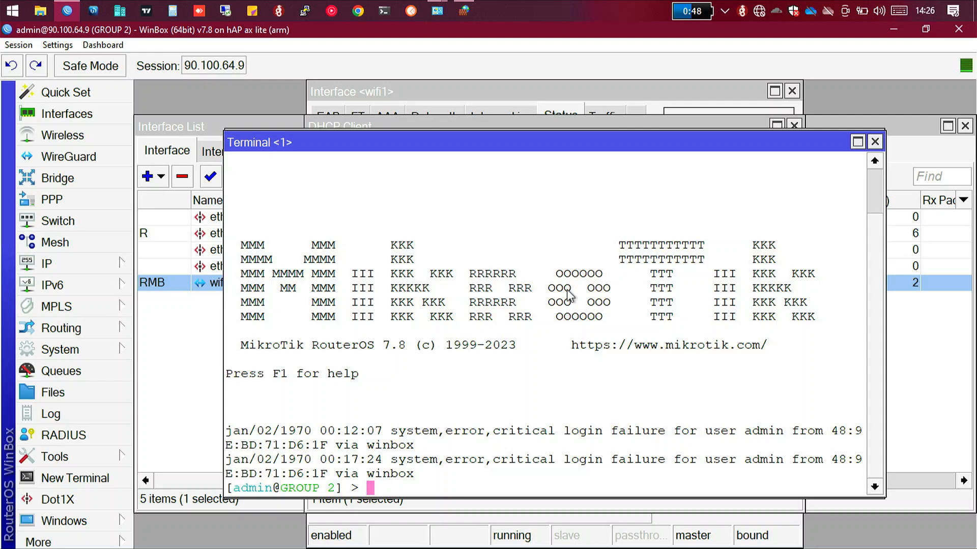
type("ping")
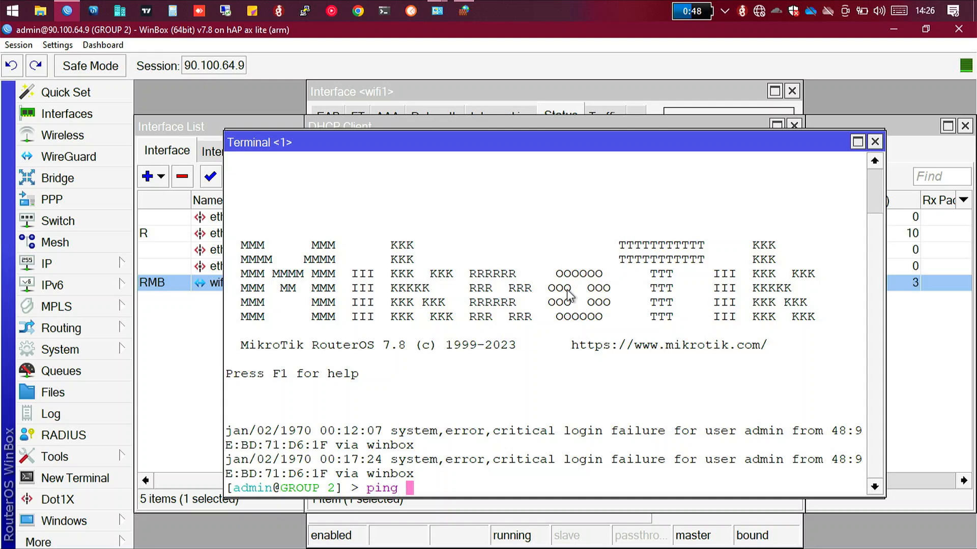
type(" 8.8.8.8")
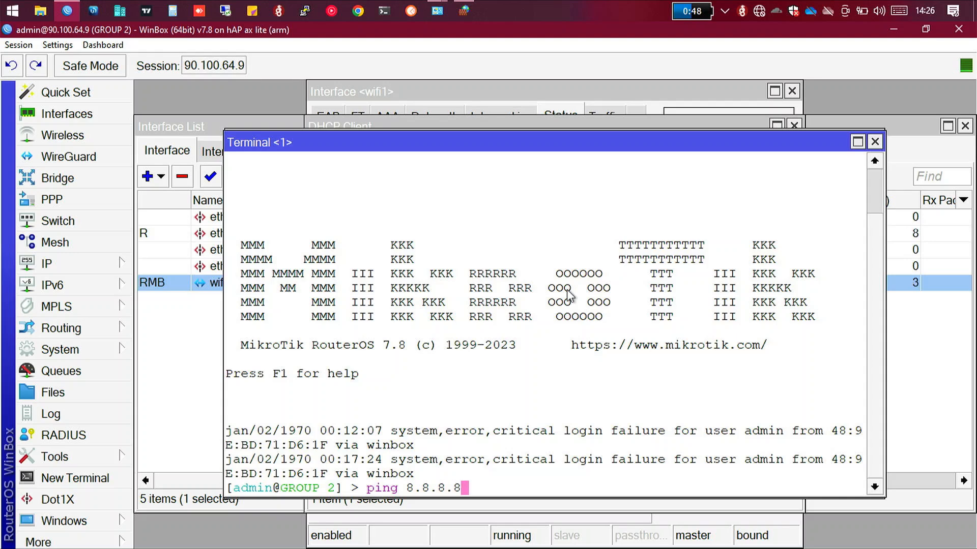
key("Return")
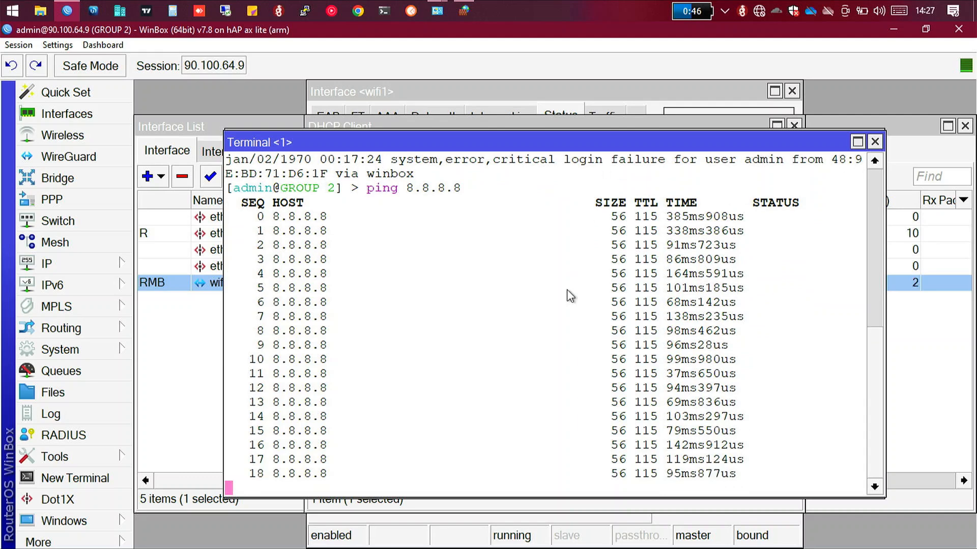
key("ctrl+c")
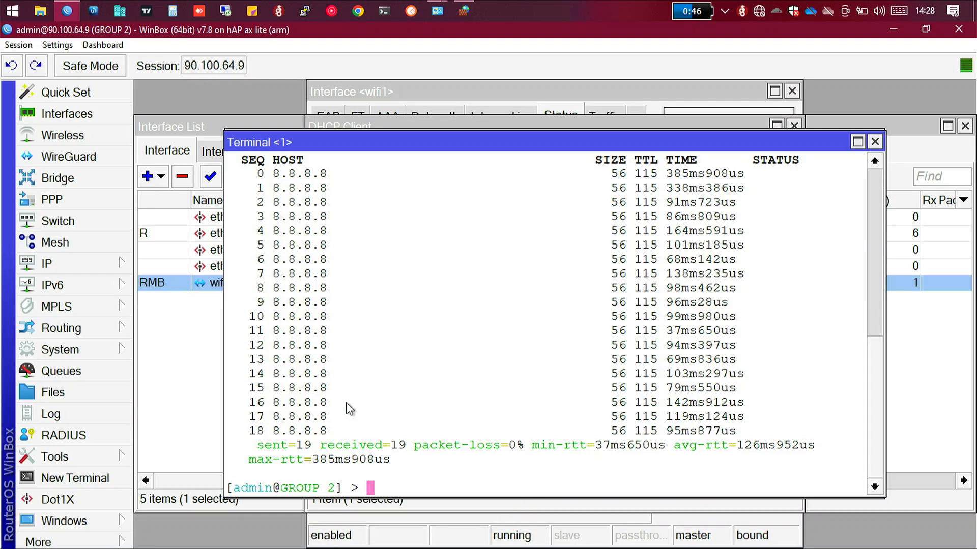
Step: Ping google.com from the terminal to test name resolution, and stop the ping after several replies
type("ping")
type("go")
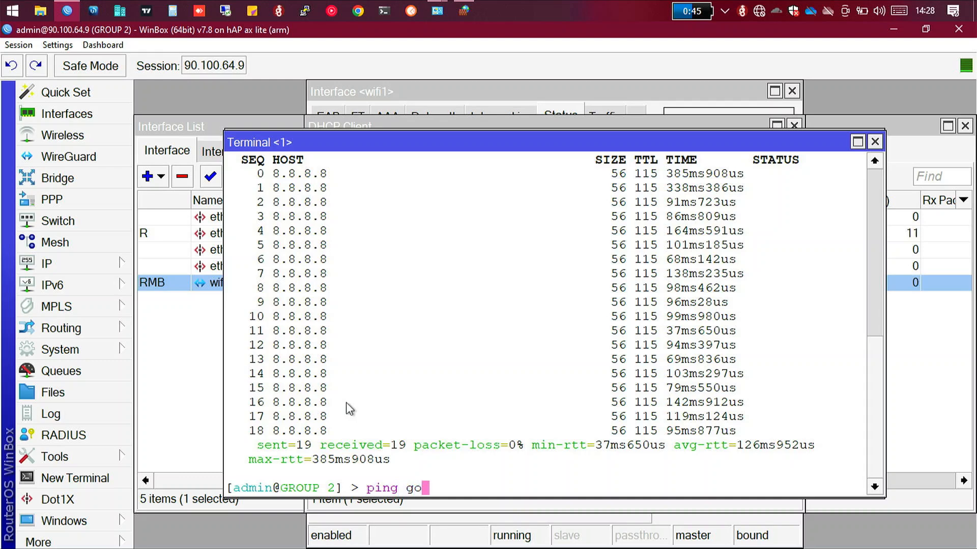
type("oglr")
key("BackSpace")
type("e")
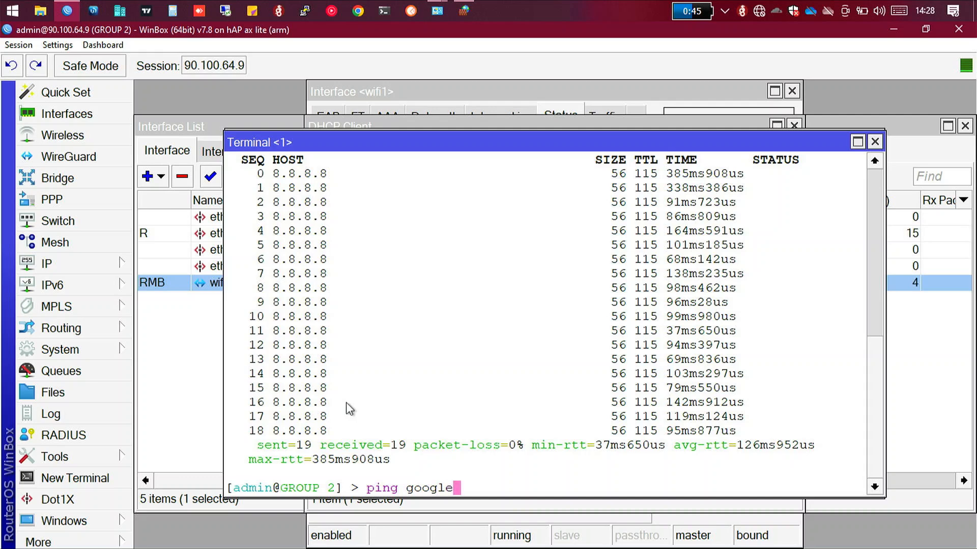
type(".com")
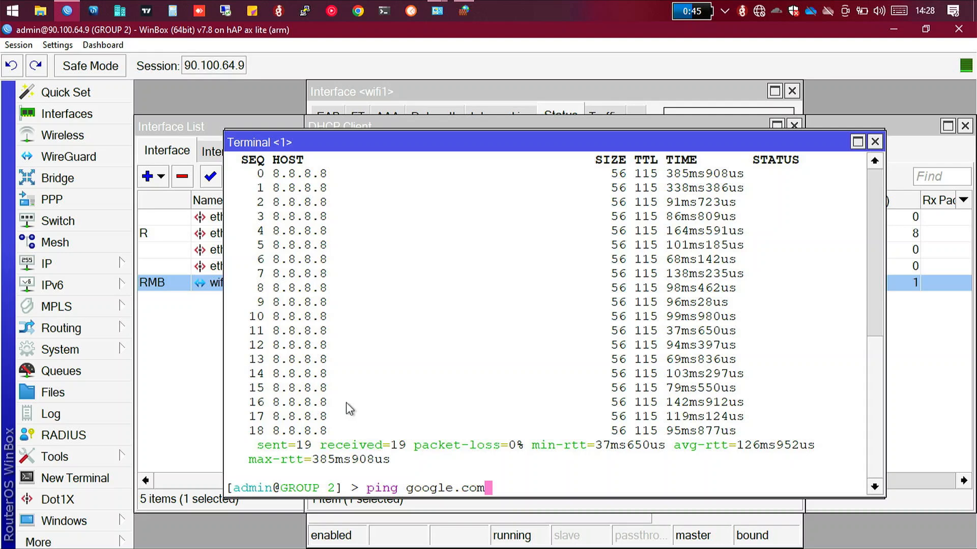
key("Return")
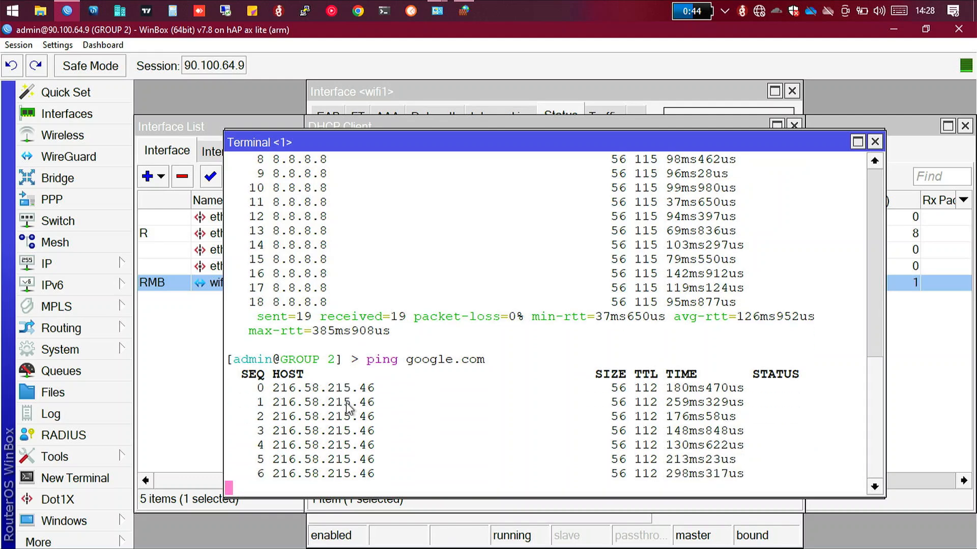
key("ctrl+c")
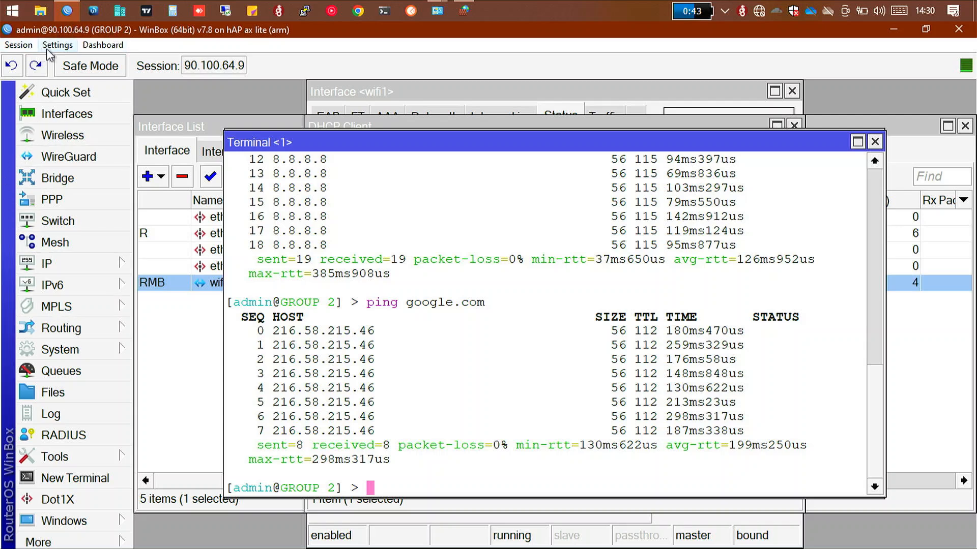
Step: Start a new firewall NAT rule in the srcnat chain with the action set to masquerade
left_click(104, 263)
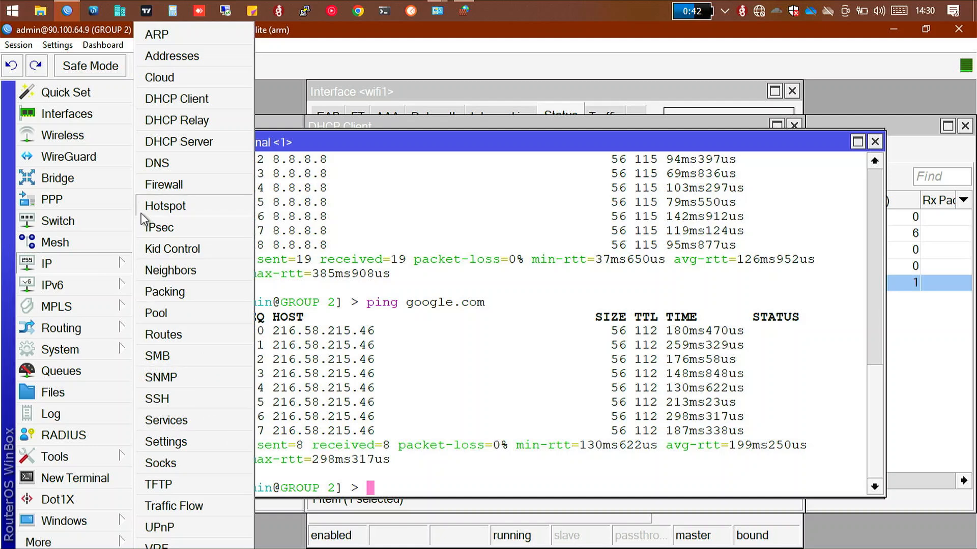
left_click(176, 188)
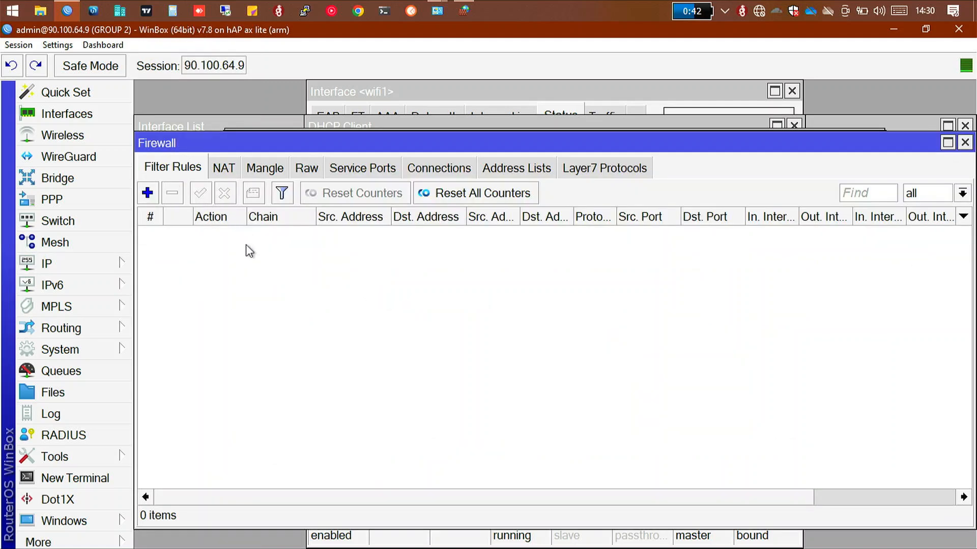
left_click(222, 170)
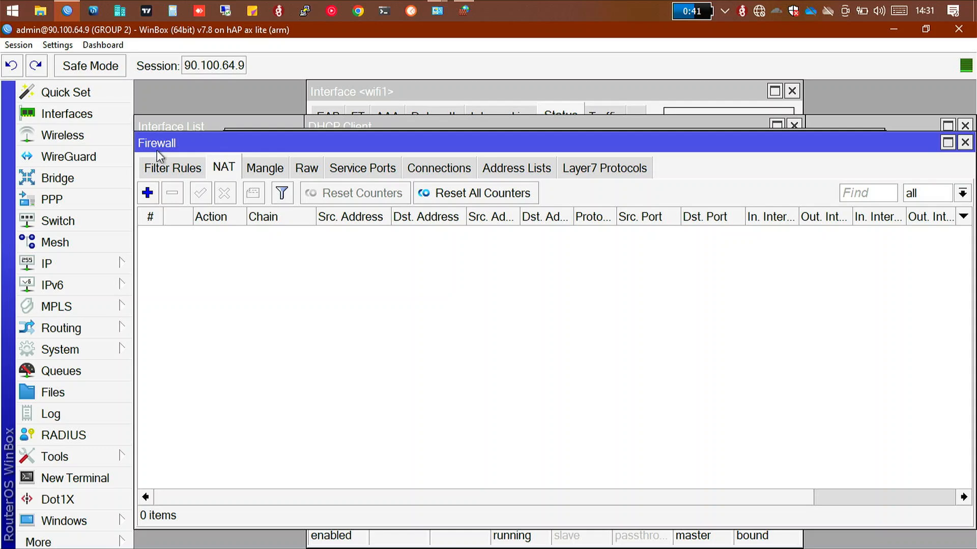
left_click(154, 189)
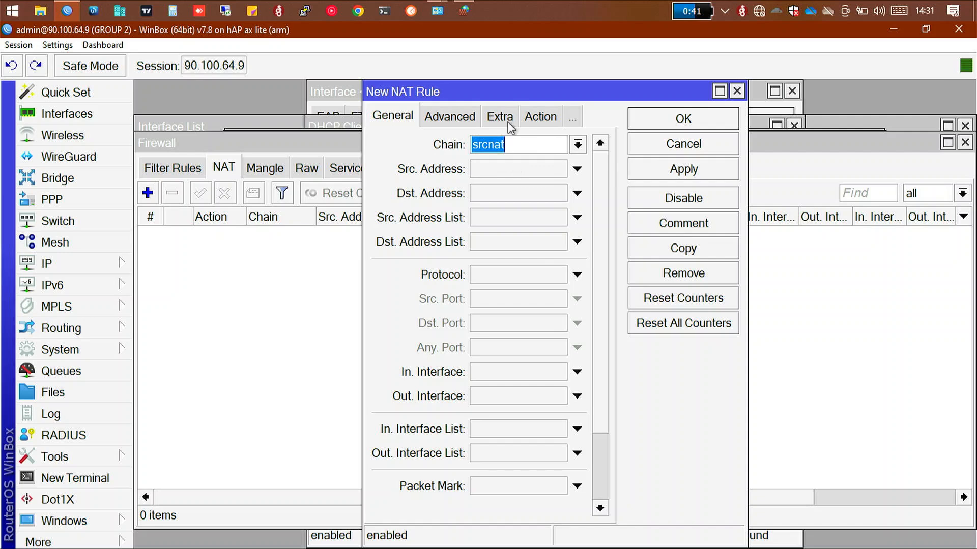
left_click(540, 117)
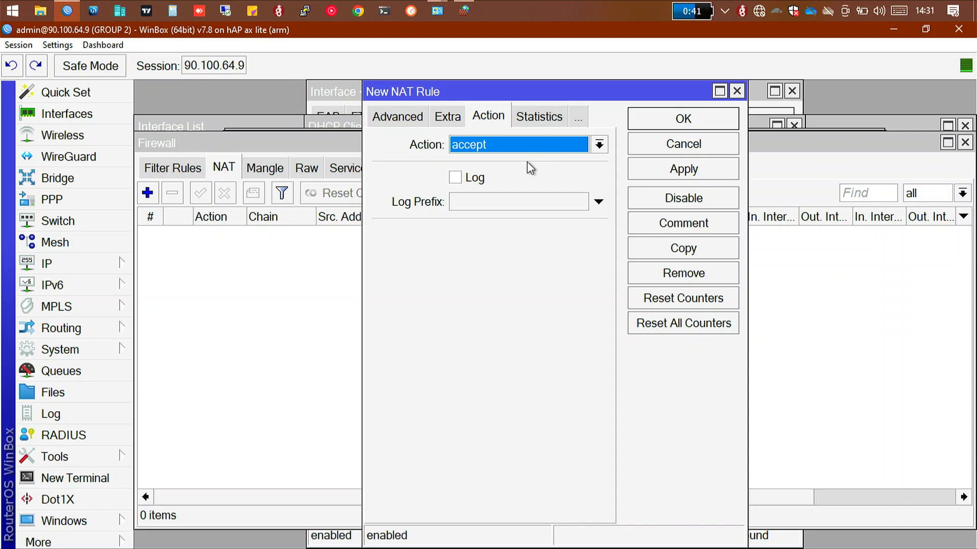
left_click(559, 147)
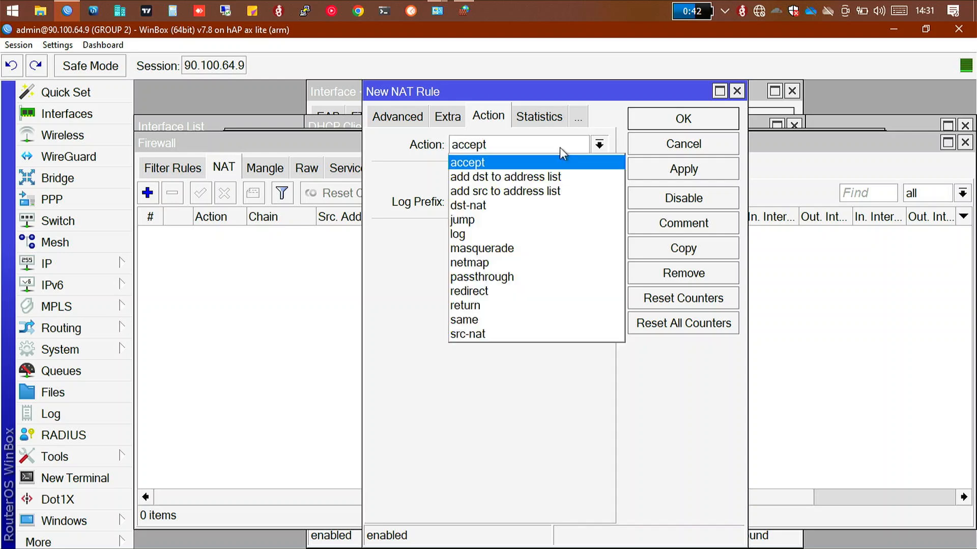
left_click(509, 250)
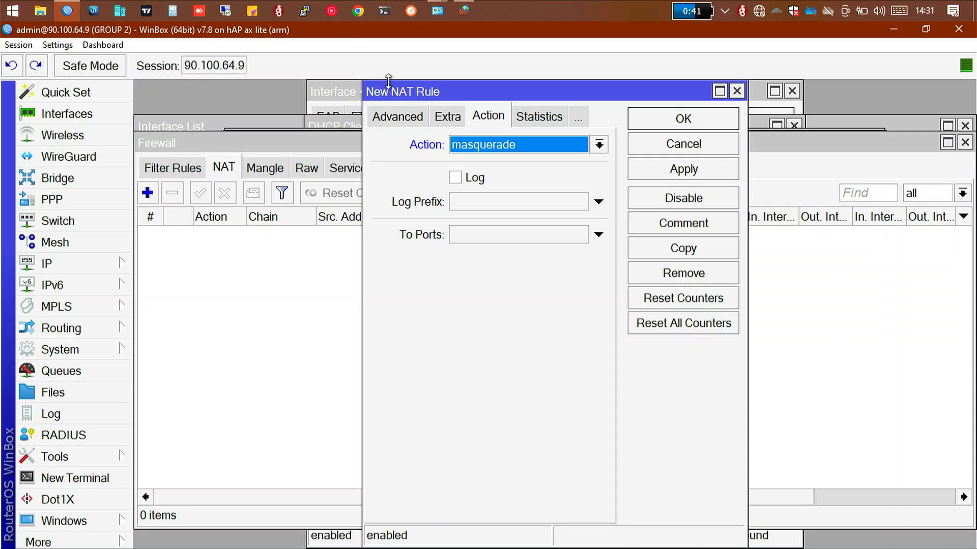
Step: Leave the source address of the new srcnat masquerade rule empty and save the rule
left_click(391, 112)
left_click(400, 119)
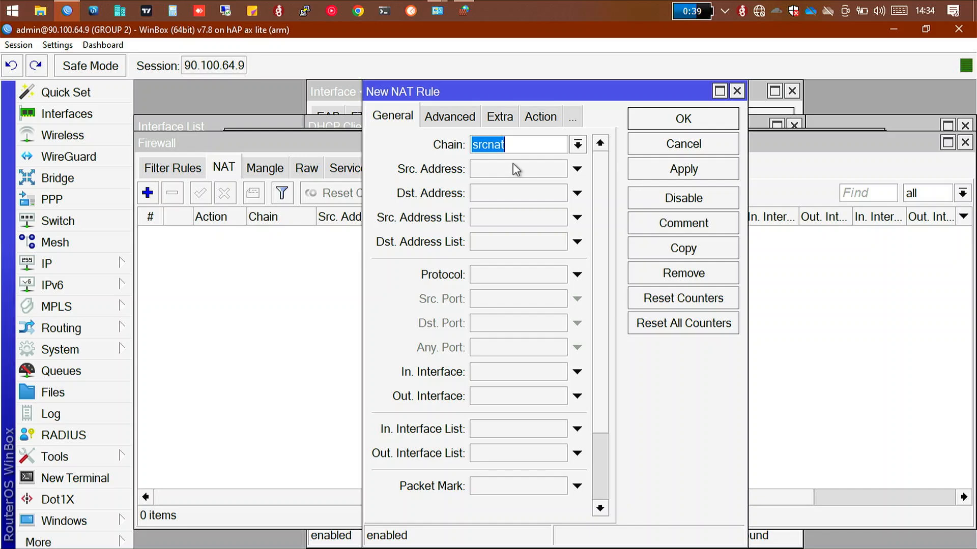
left_click(515, 168)
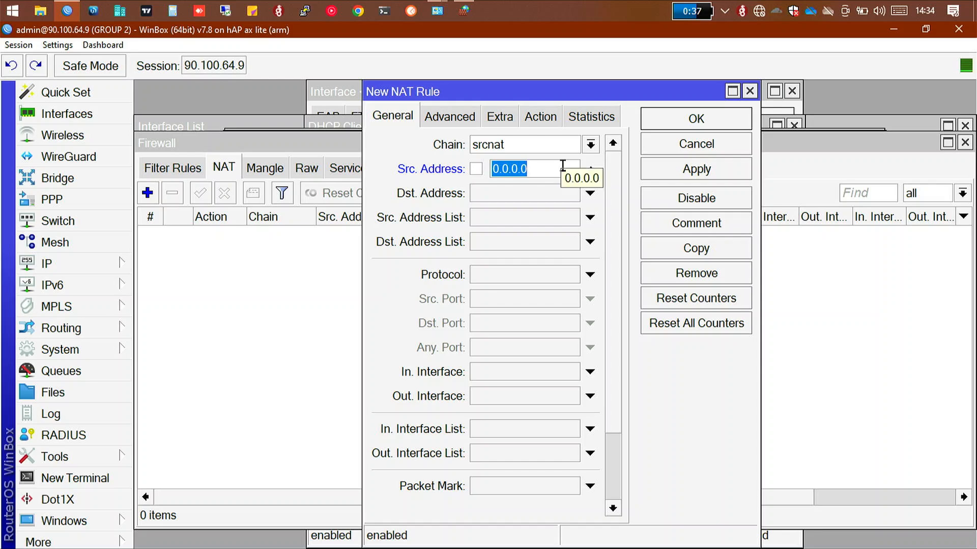
key("BackSpace")
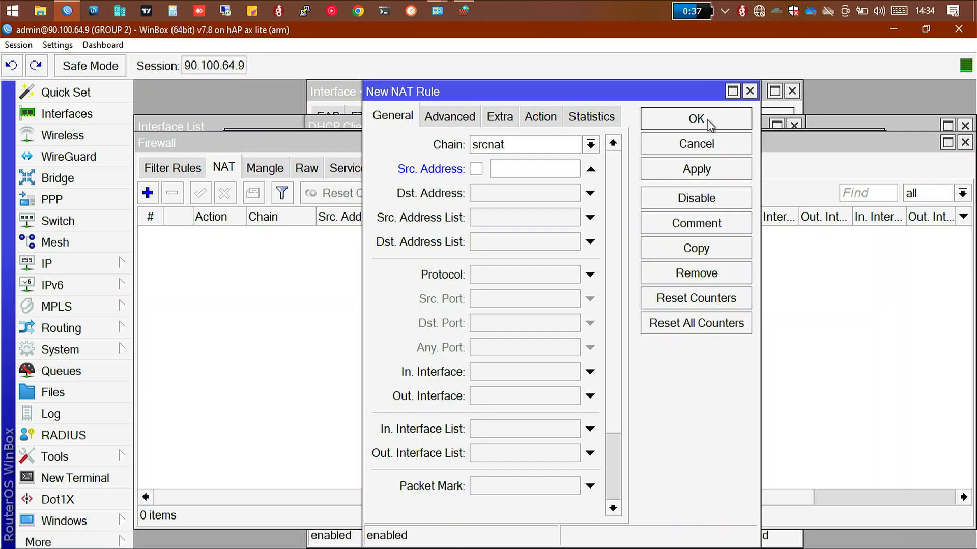
left_click(588, 173)
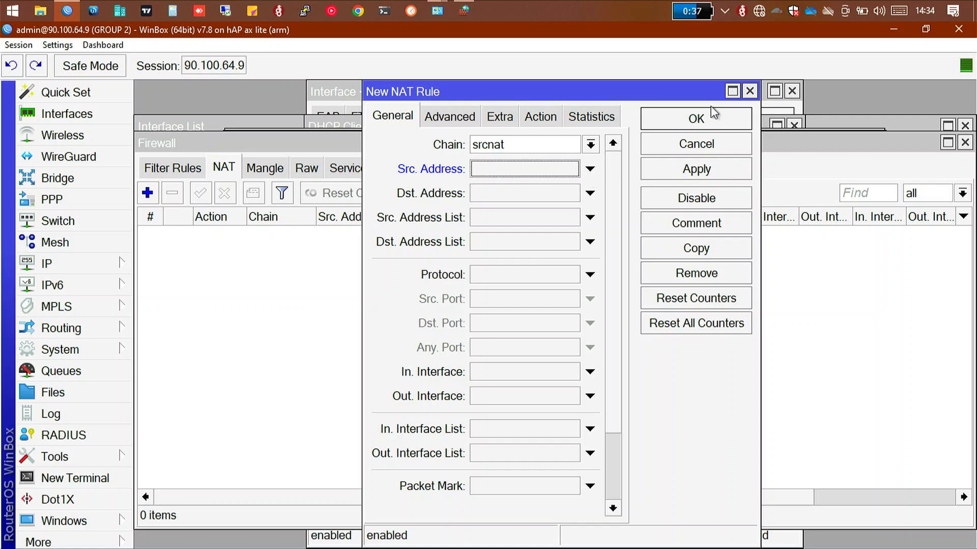
left_click(712, 121)
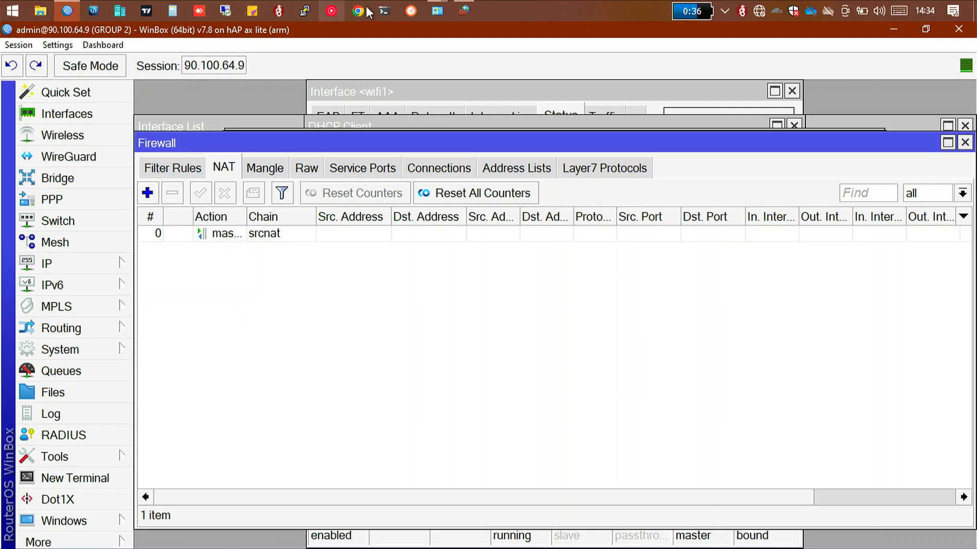
Step: Switch to Windows PowerShell and ping the router at 90.100.64.9 from the PC
left_click(386, 10)
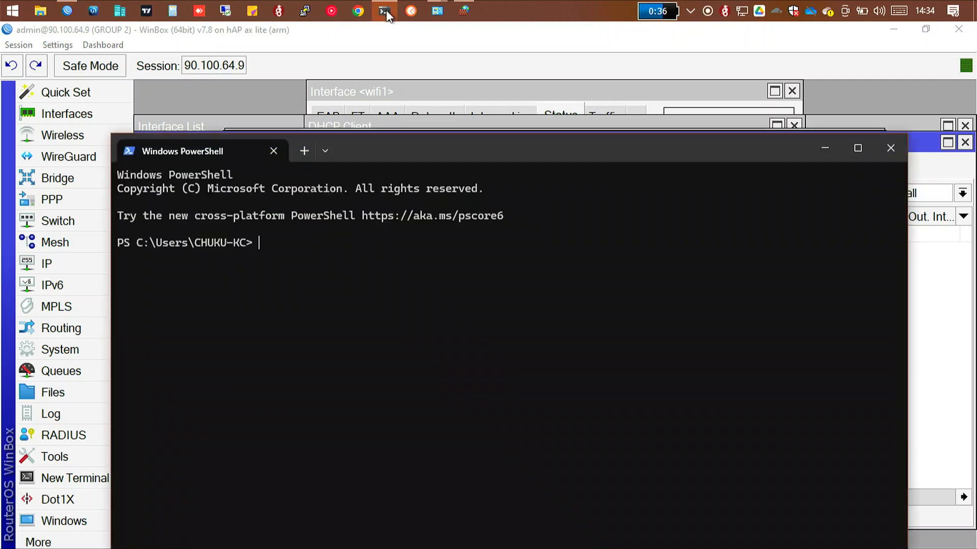
type("ping")
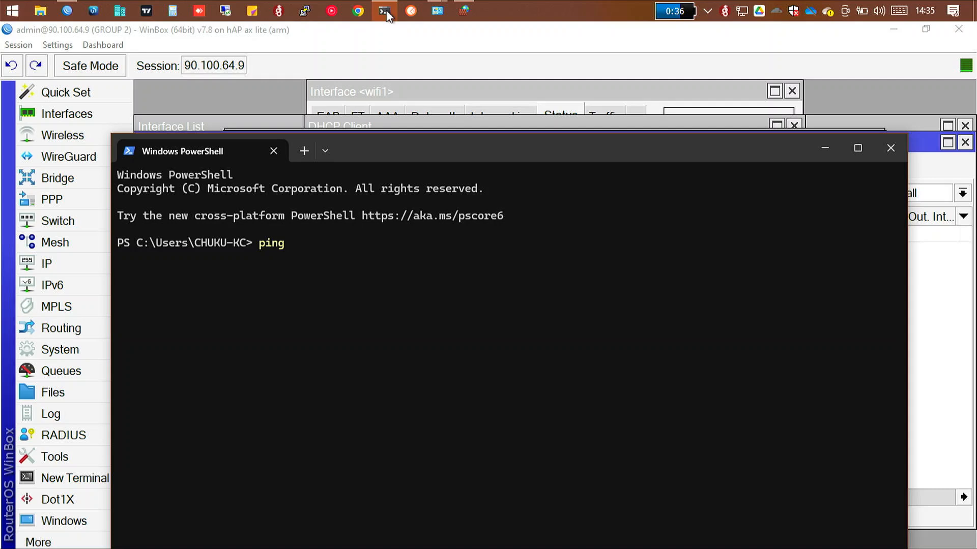
type("90.100.64.9")
key("Return")
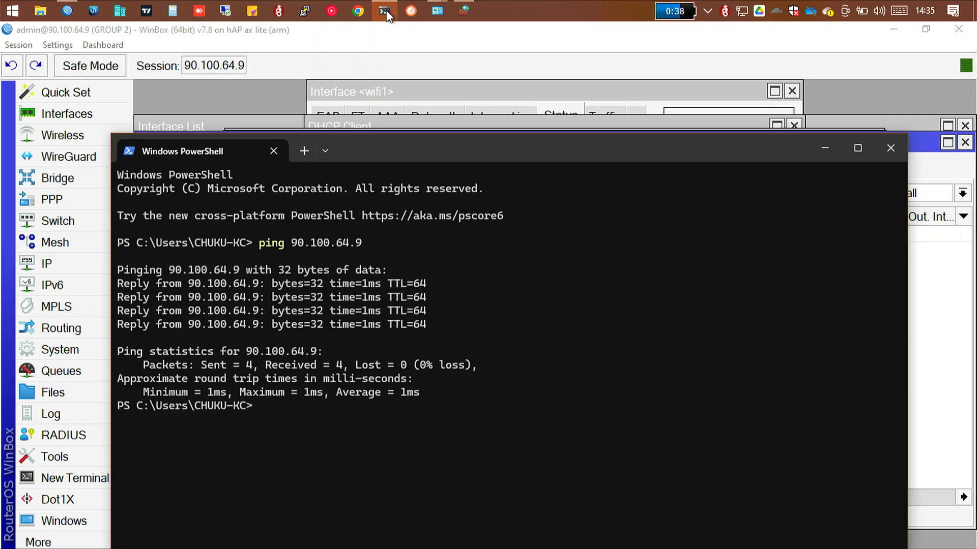
Step: Ping 8.8.8.8 from PowerShell to test the PC's internet access through the router
type("ping 8.8.8.8")
key("Return")
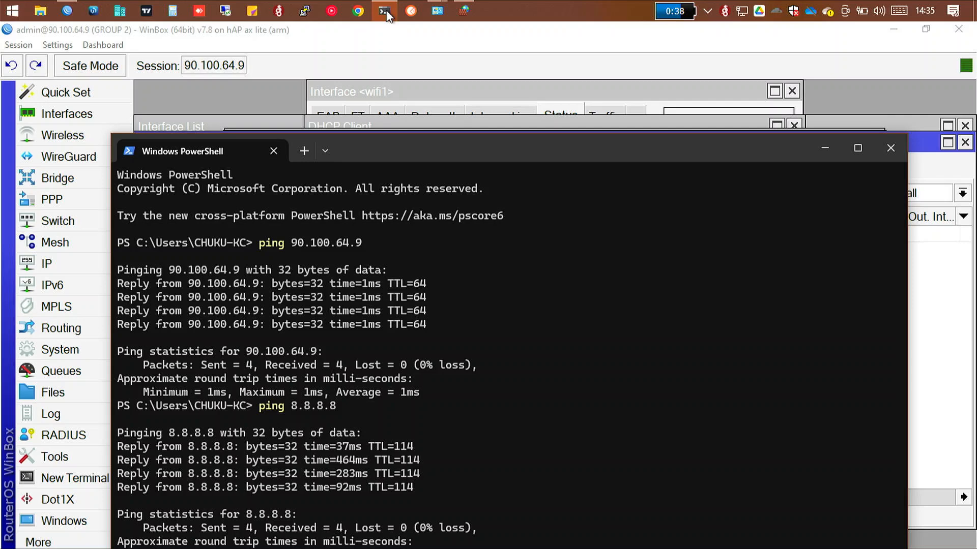
Step: Move the PowerShell window higher on the screen, trace the route to 8.8.8.8 with tracert, and stop the trace after several hops
mouse_move(436, 12)
left_click_drag(533, 131, 521, 24)
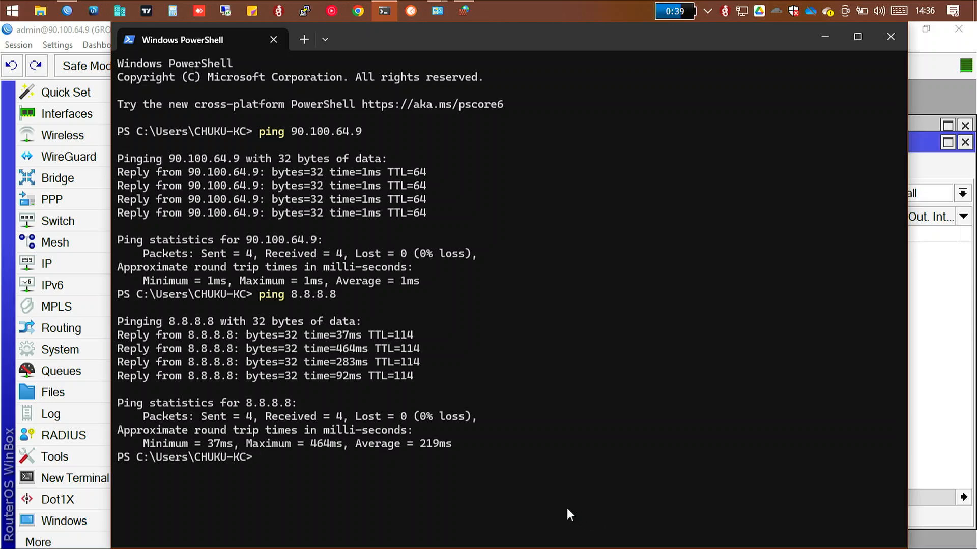
type("tracert")
type("8.8.8.8")
key("Return")
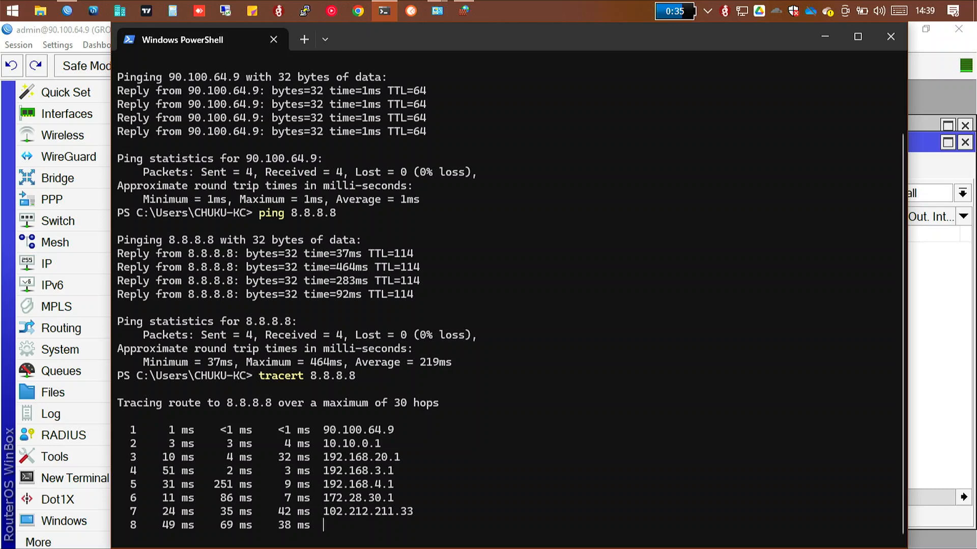
key("ctrl+c")
Step: Ping cnn.com from PowerShell to test name resolution on the PC
type("p")
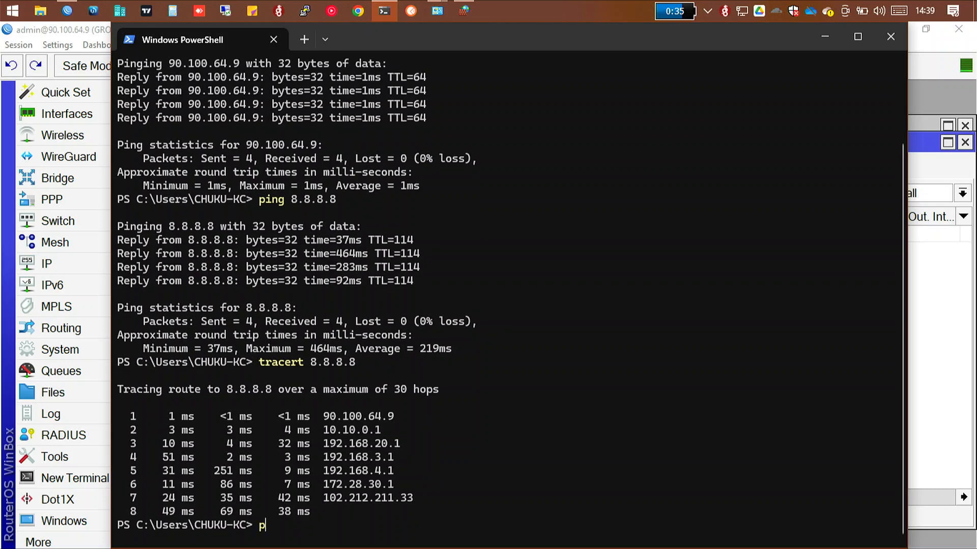
type("ing cnn.com")
key("Return")
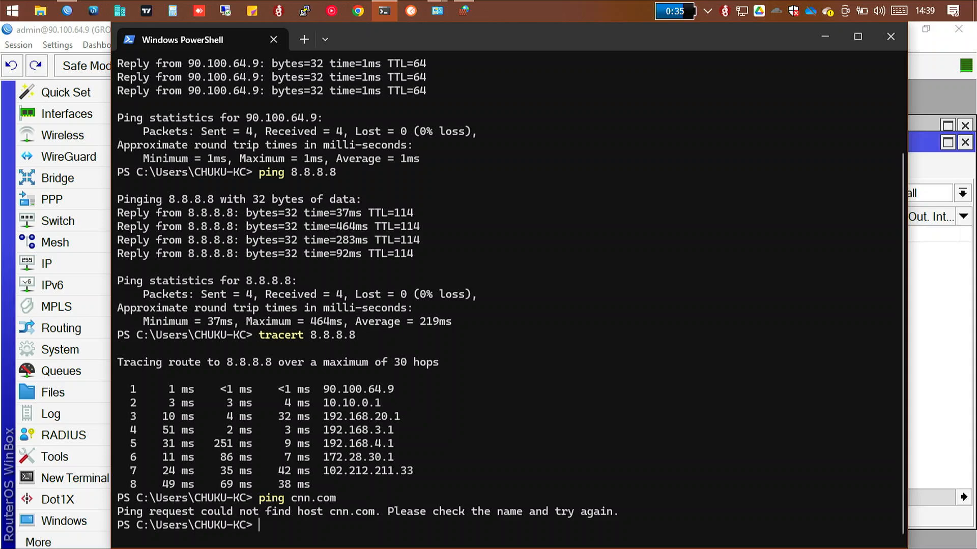
Step: Query the PC's current DNS server for cnn.com with nslookup
type("nslookup cnn")
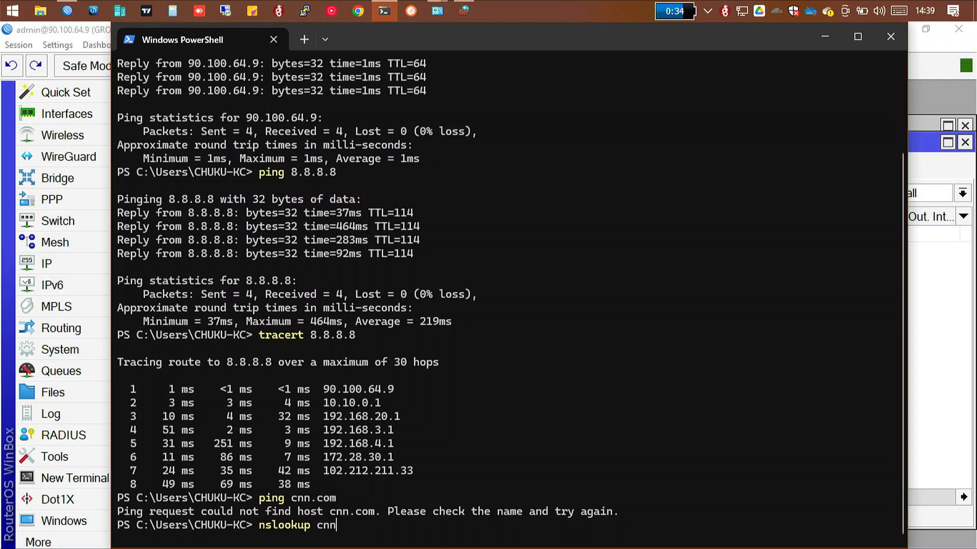
type(".com")
key("Return")
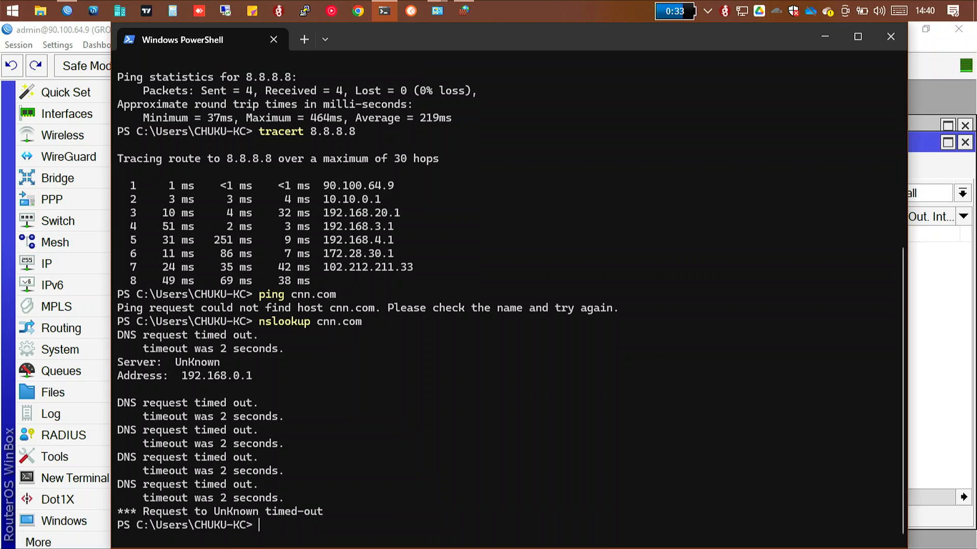
key("ctrl+c")
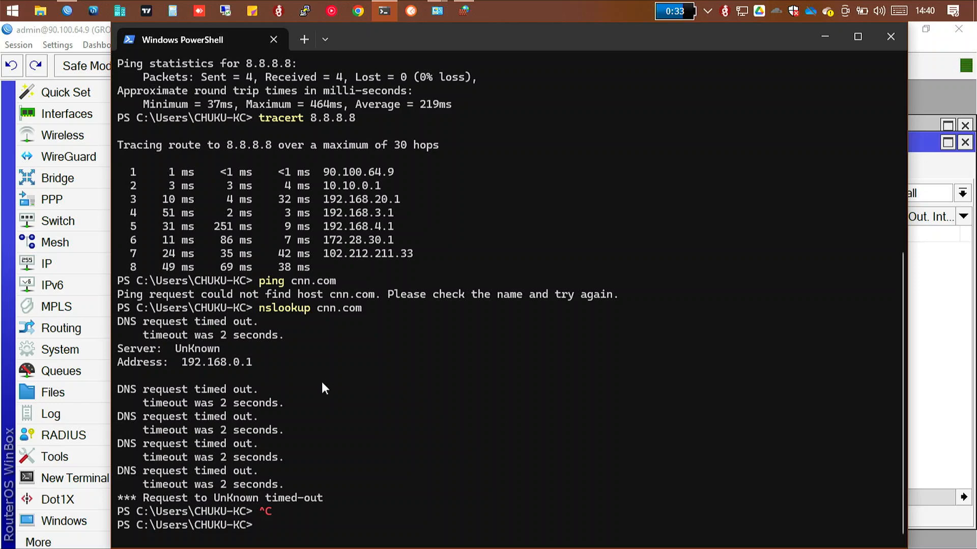
Step: Set the preferred DNS server to 8.8.8.8 in the PC's Ethernet IPv4 properties and save the adapter settings
left_click(71, 270)
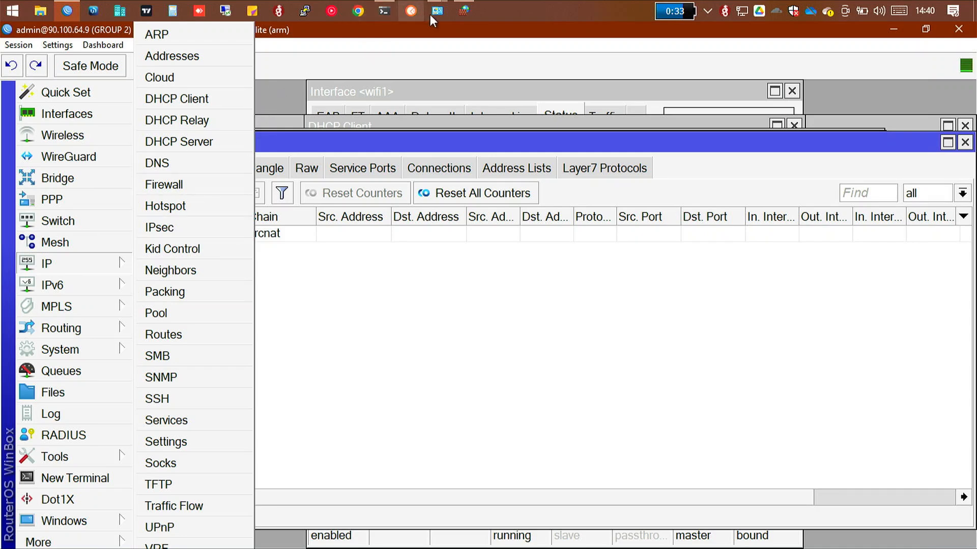
left_click(442, 11)
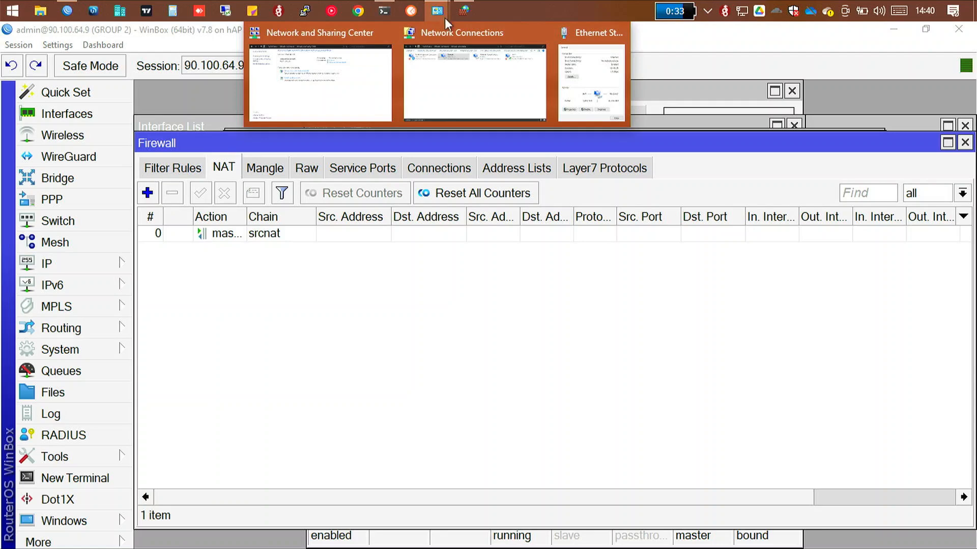
left_click(583, 73)
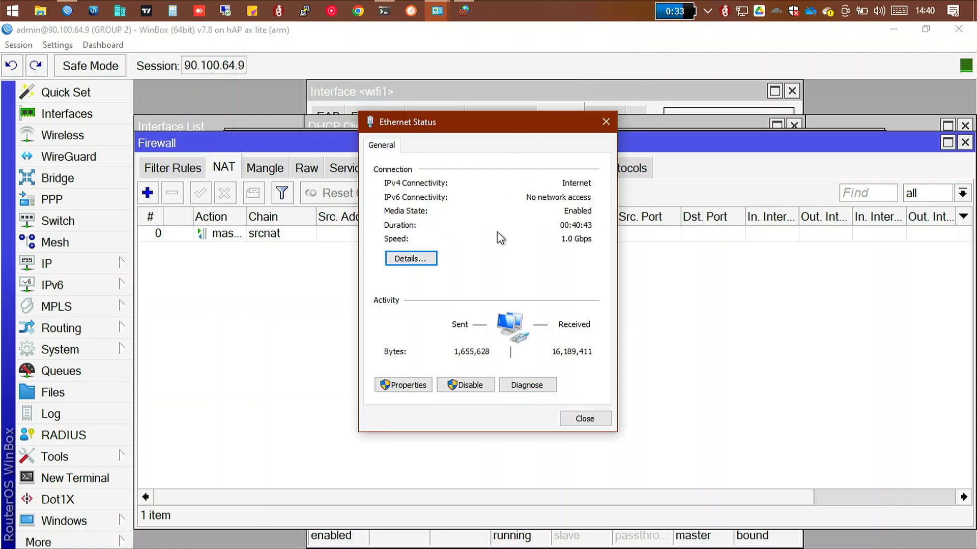
left_click(404, 395)
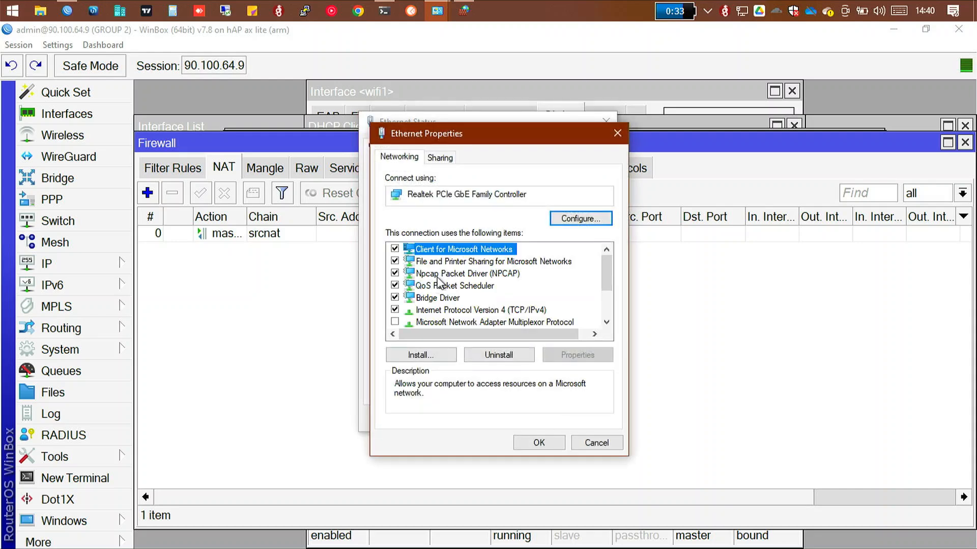
left_click(462, 311)
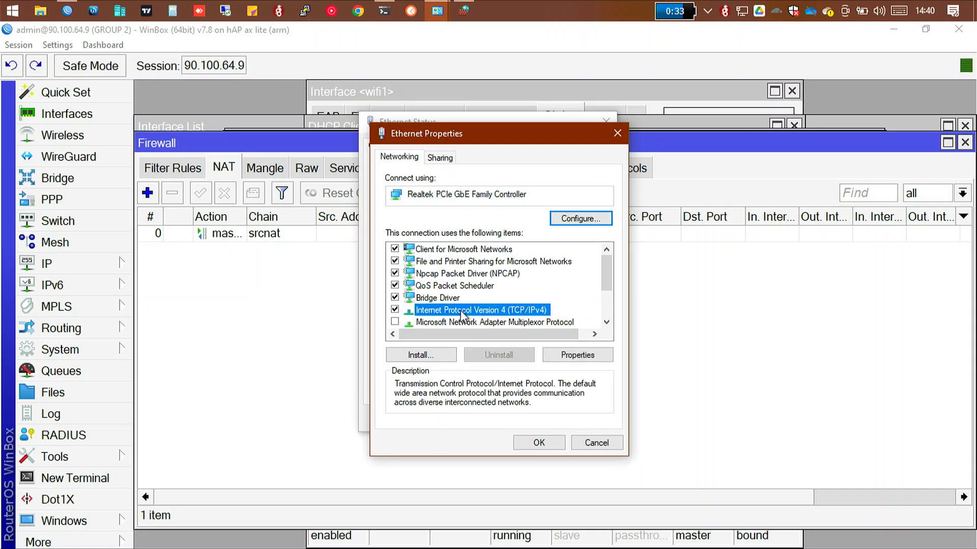
double_click(461, 312)
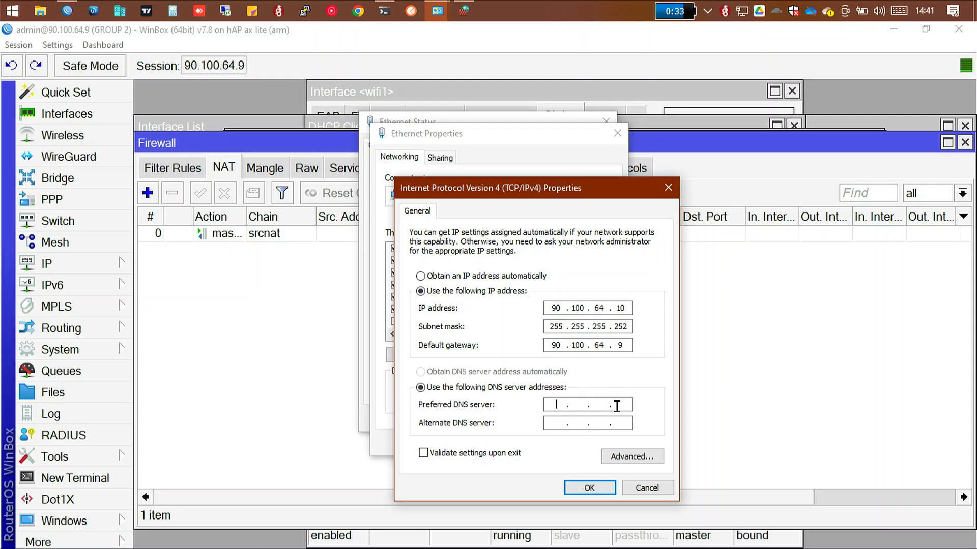
type("88")
key("BackSpace")
key("BackSpace")
type("8.8.8.8")
left_click(608, 490)
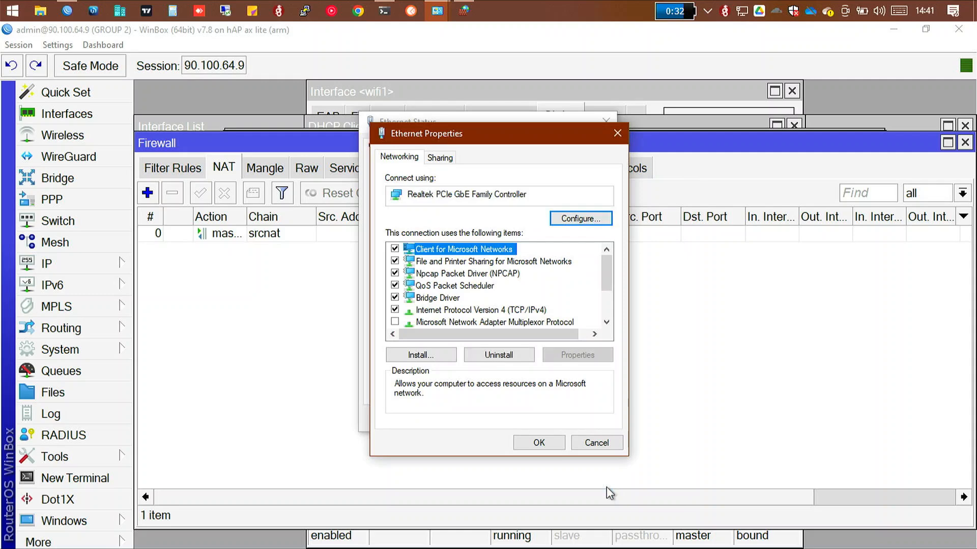
left_click(538, 443)
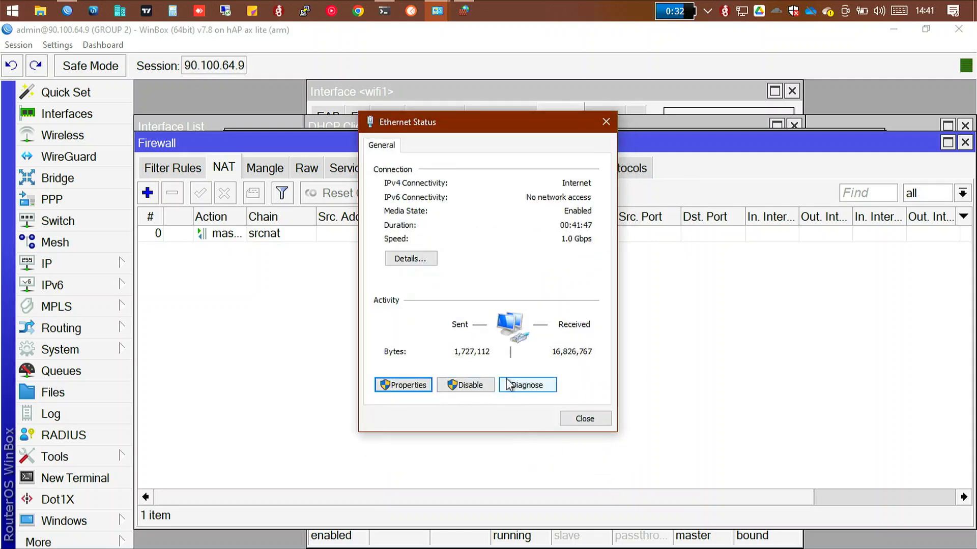
Step: Return to PowerShell and run nslookup on cnn.com again to test the new DNS server
left_click(386, 10)
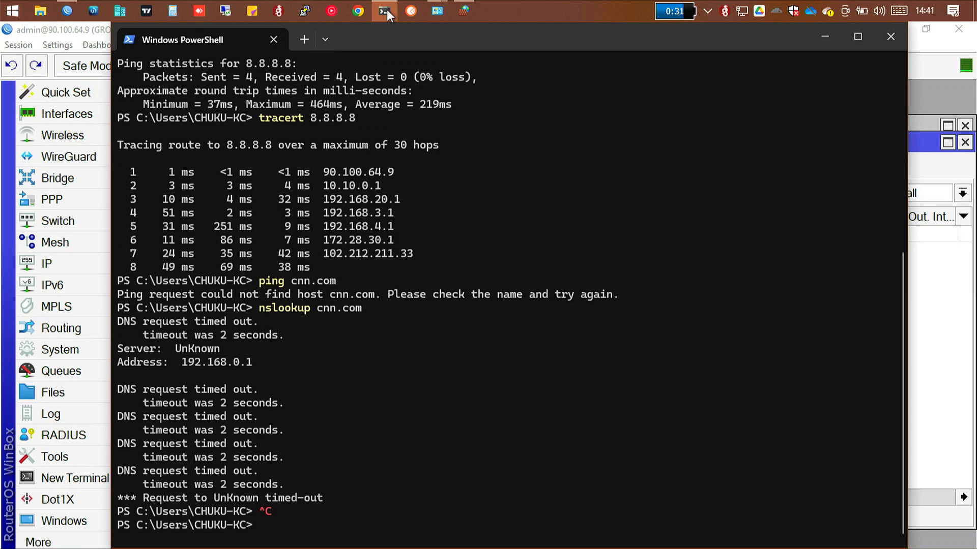
type("nslookup cnn.com")
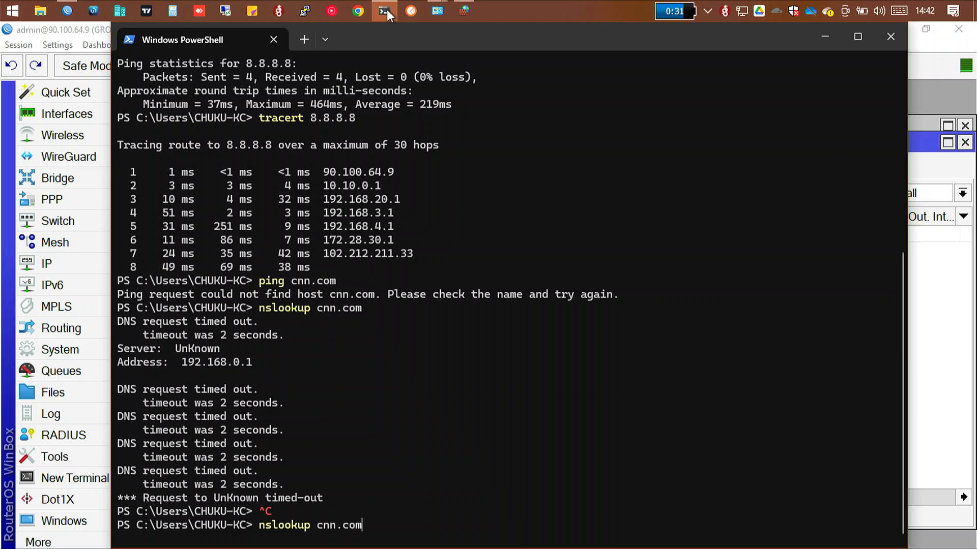
key("Return")
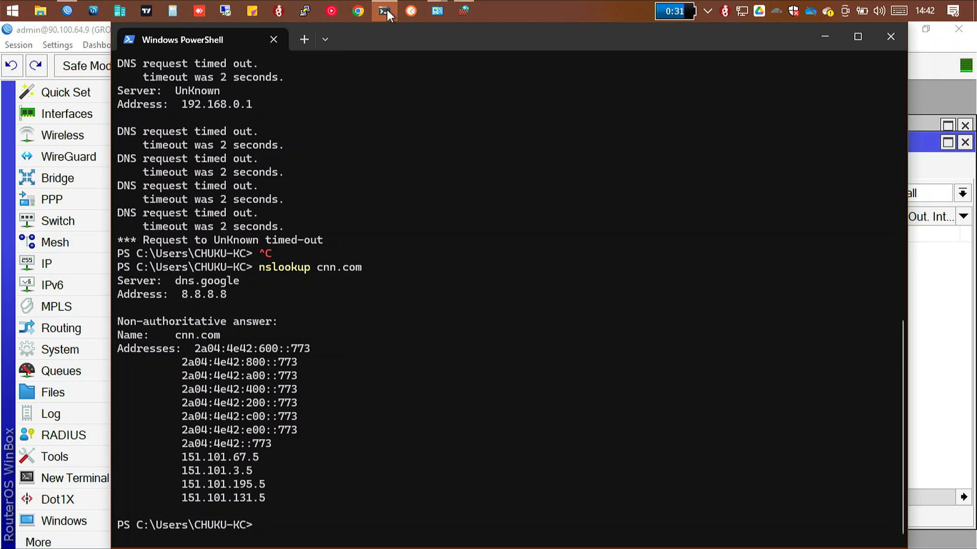
Step: Ping cnn.com again from PowerShell to check that the PC reaches the site by name
type("ping cnn.com")
key("Return")
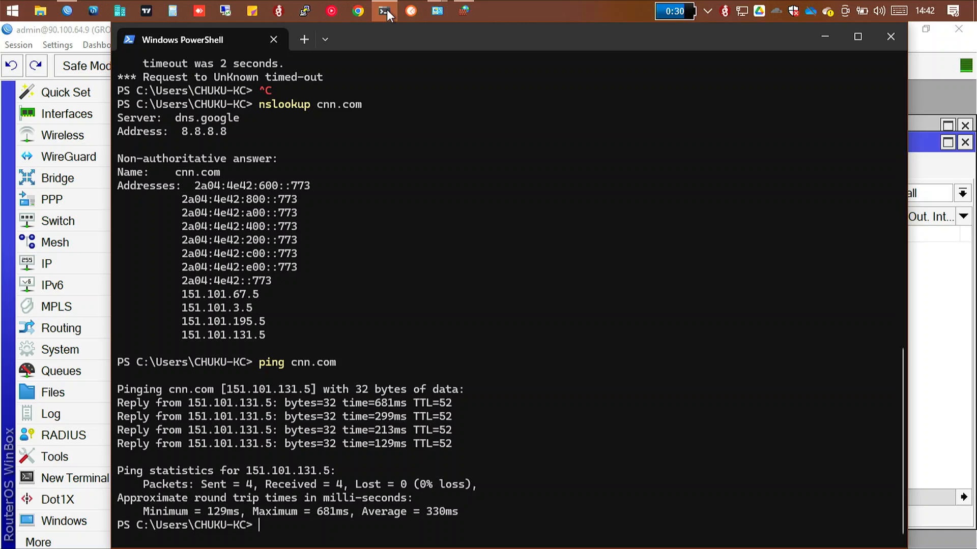
type("ping stopry")
key("BackSpace")
key("BackSpace")
type("ty br")
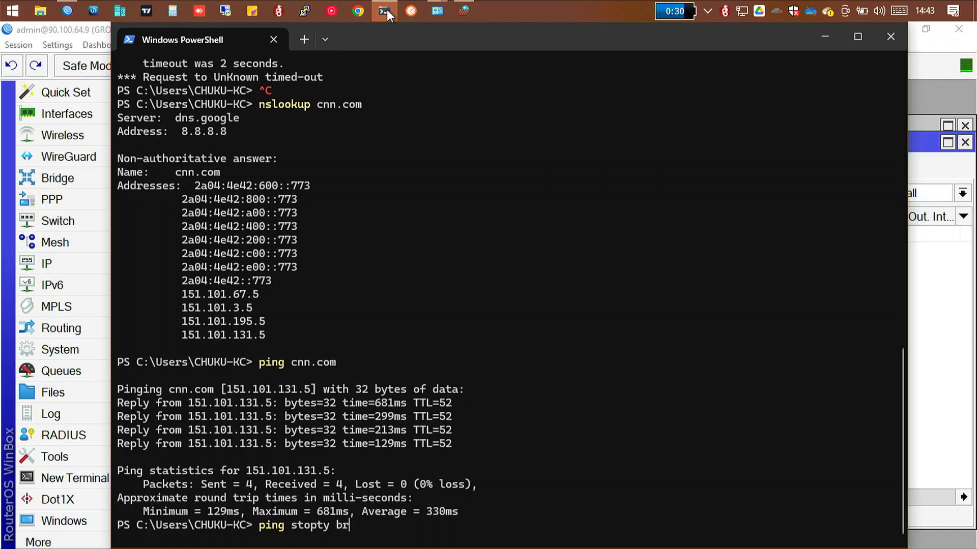
key("BackSpace")
key("BackSpace")
key("BackSpace")
key("BackSpace")
key("BackSpace")
key("BackSpace")
key("BackSpace")
key("BackSpace")
key("BackSpace")
Step: Ping facebook.com from PowerShell to test whether the PC reaches the site by name
type("facebook.com")
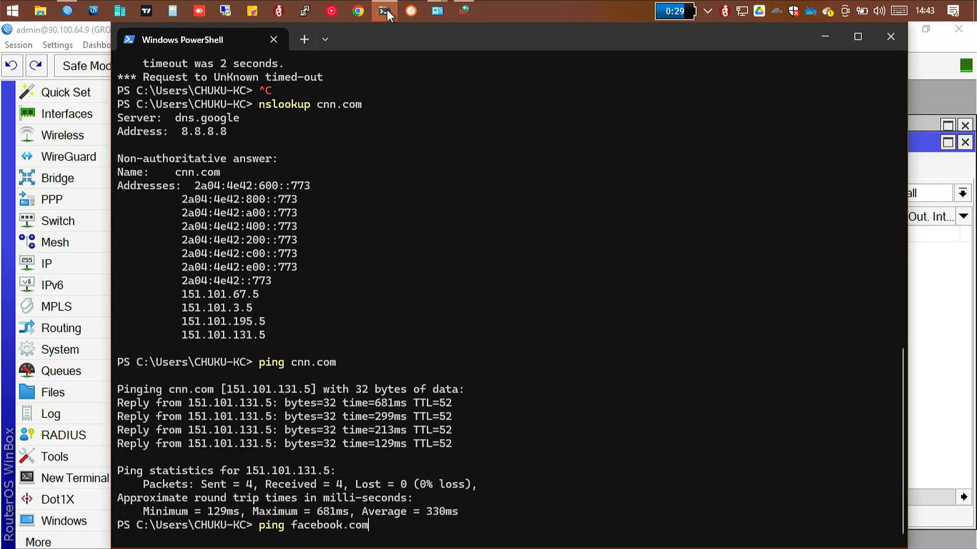
key("Return")
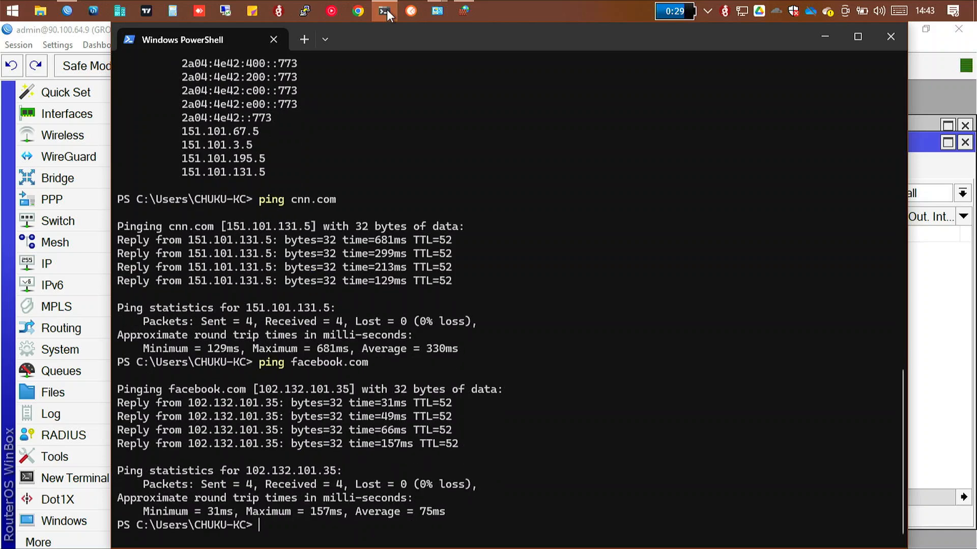
Step: Ping whatsapp.com from PowerShell to test name resolution and reachability for that site
type("ping wg")
key("BackSpace")
type("hatsapp")
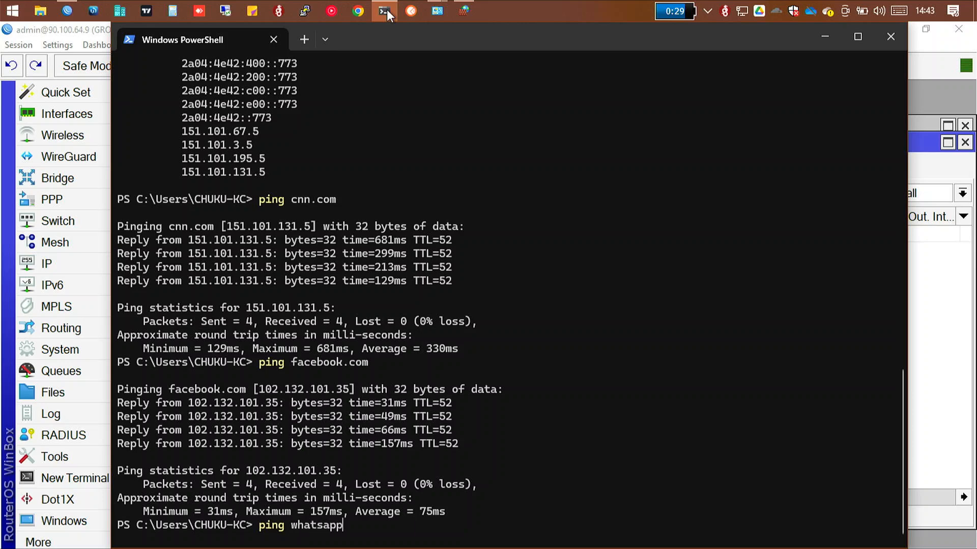
type(".com")
key("Return")
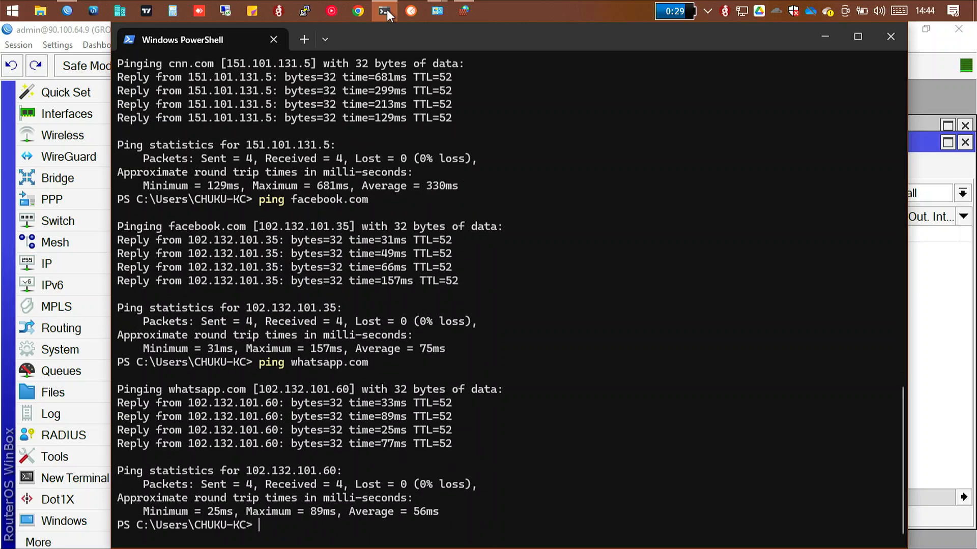
Step: Ping spotybet.com from PowerShell to check that this domain resolves and can be reached
type("ping spotybet")
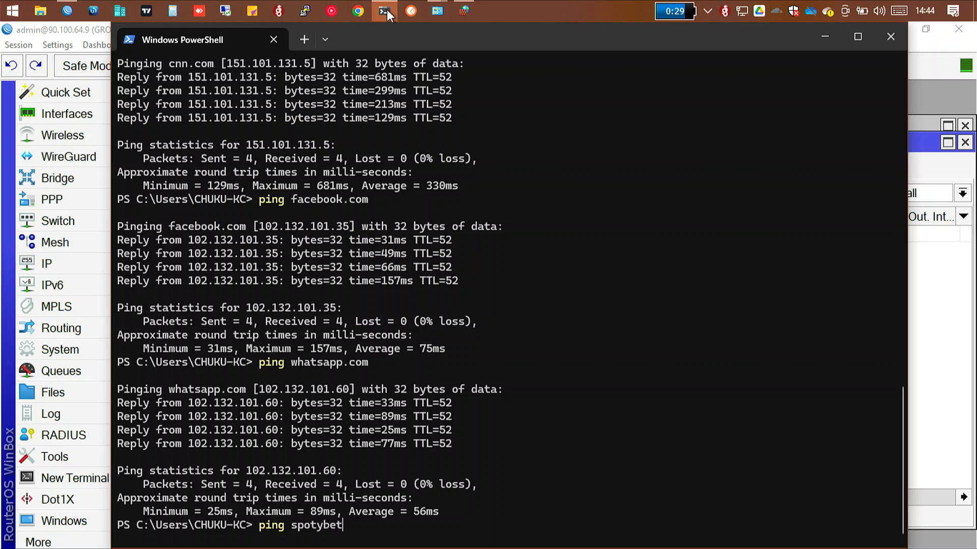
type(".com")
key("Return")
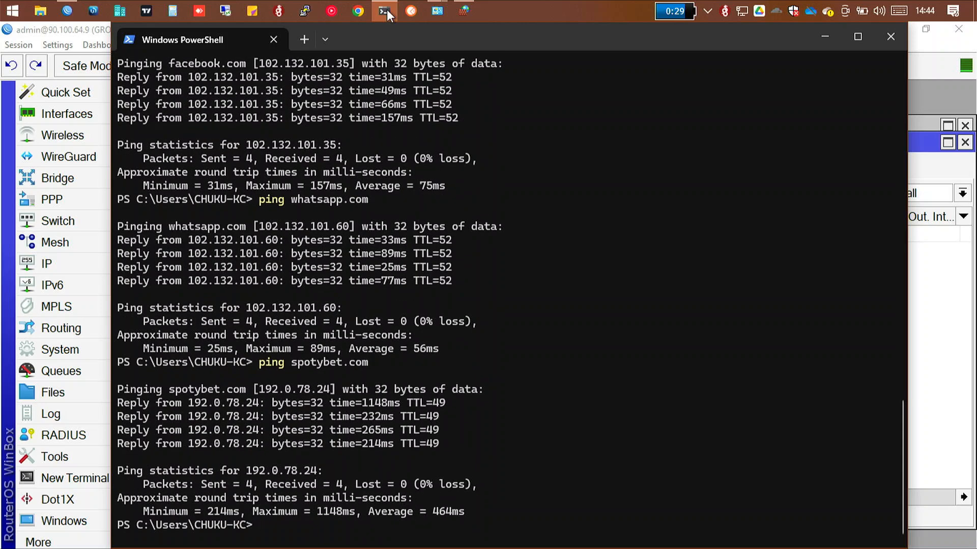
Step: Ping 9jabet.com from PowerShell to check the PC's connection to this domain
type("ping 9jabet.com")
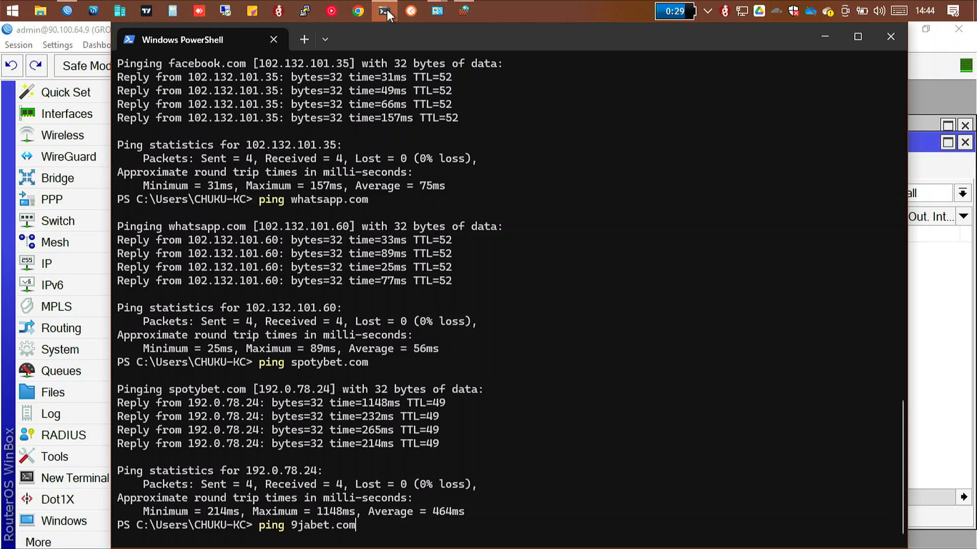
key("Return")
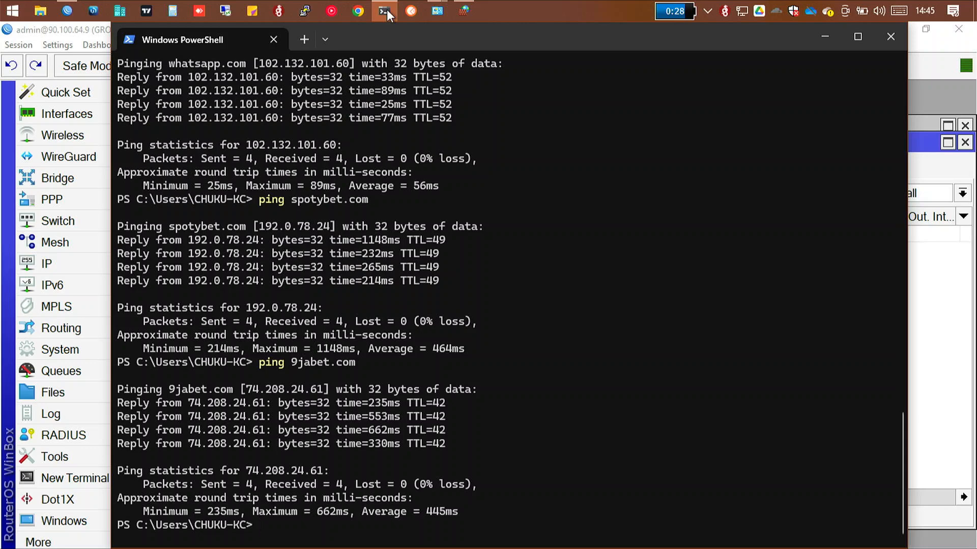
type("you")
type("tube")
key("BackSpace")
key("BackSpace")
key("BackSpace")
key("BackSpace")
key("BackSpace")
key("BackSpace")
key("BackSpace")
Step: Ping youtube.com from PowerShell to test internet access to the site by name
type("ping youtude")
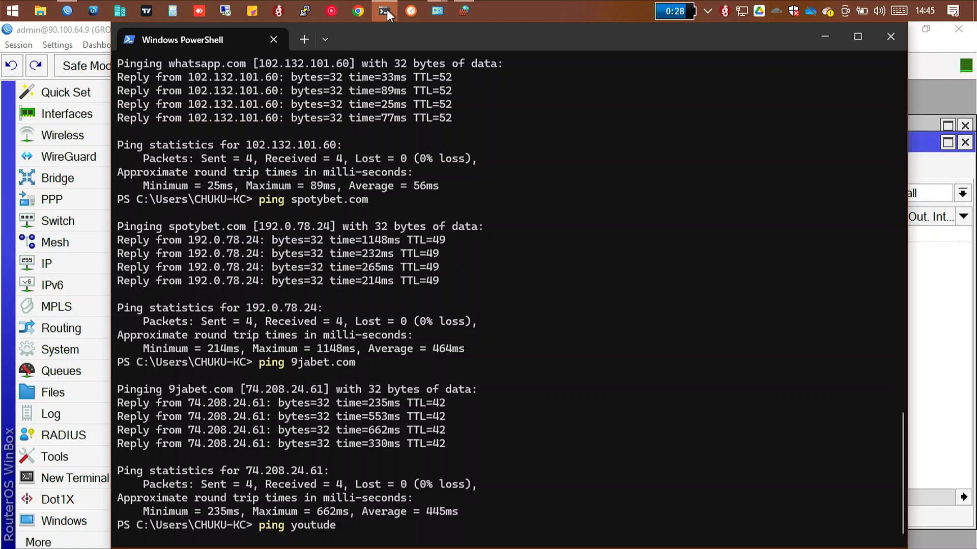
type(".")
key("BackSpace")
key("BackSpace")
key("BackSpace")
type("be.com")
key("Return")
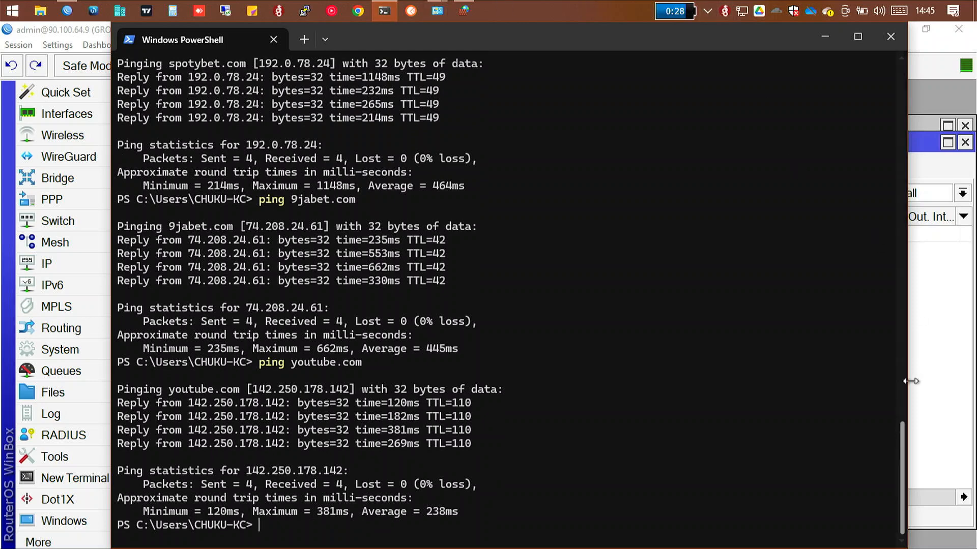
Step: Review the earlier PowerShell output of the 8.8.8.8 ping and trace and the first cnn.com ping and nslookup tests
left_click_drag(899, 434, 890, 169)
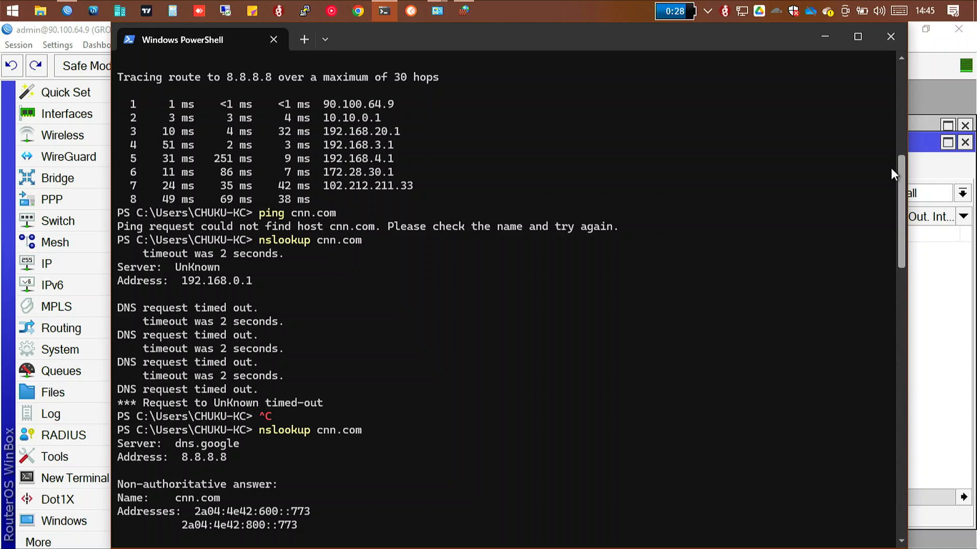
left_click_drag(891, 169, 891, 131)
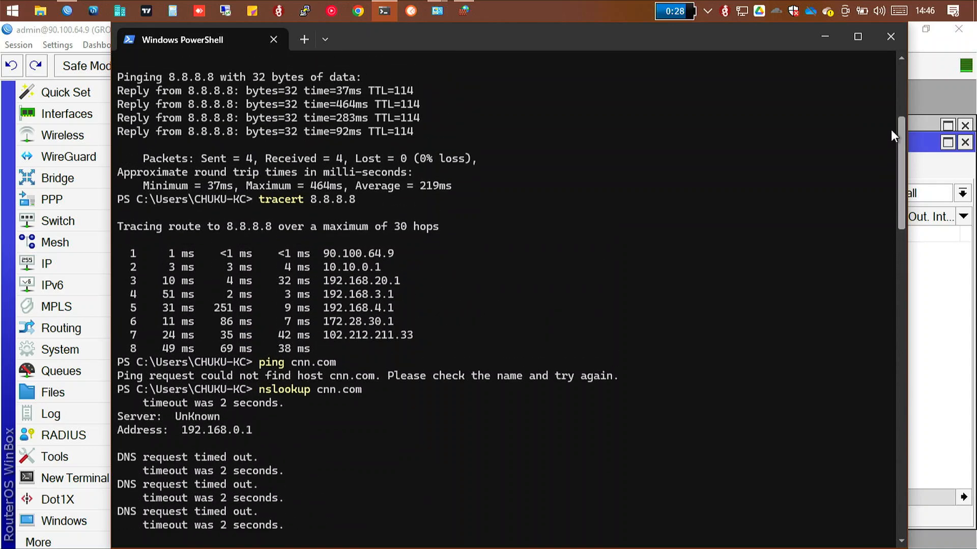
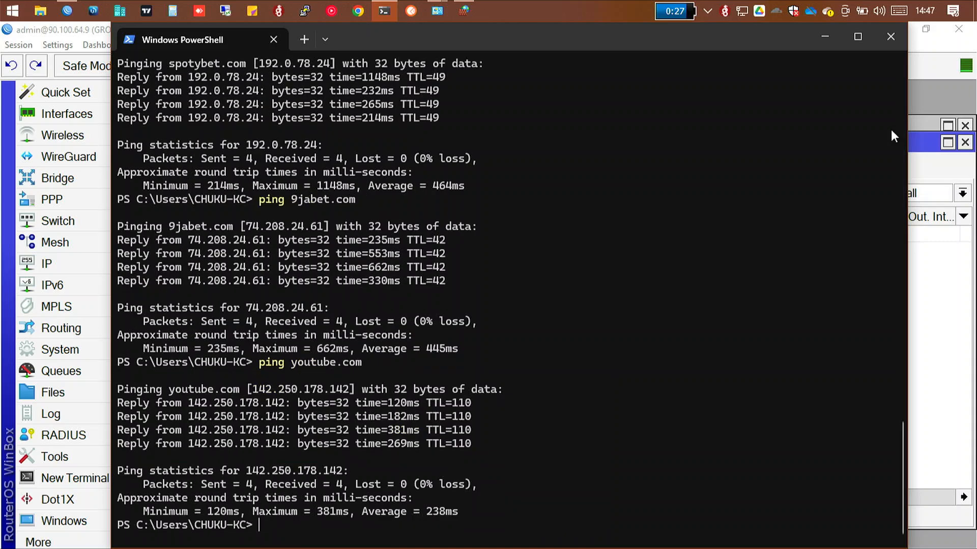
Step: Run an nslookup for whatsapp in PowerShell to test DNS resolution of the bare name
type("cn")
key("BackSpace")
key("BackSpace")
type("nslooup whats")
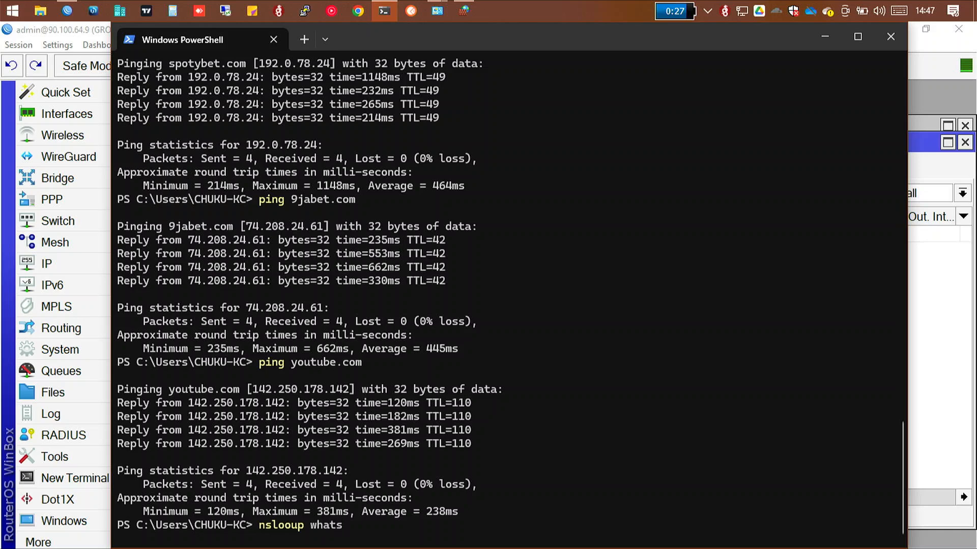
type("a")
key("BackSpace")
key("BackSpace")
key("BackSpace")
key("BackSpace")
key("BackSpace")
key("BackSpace")
key("BackSpace")
key("BackSpace")
key("BackSpace")
type("kup whar")
key("BackSpace")
type("tsapp")
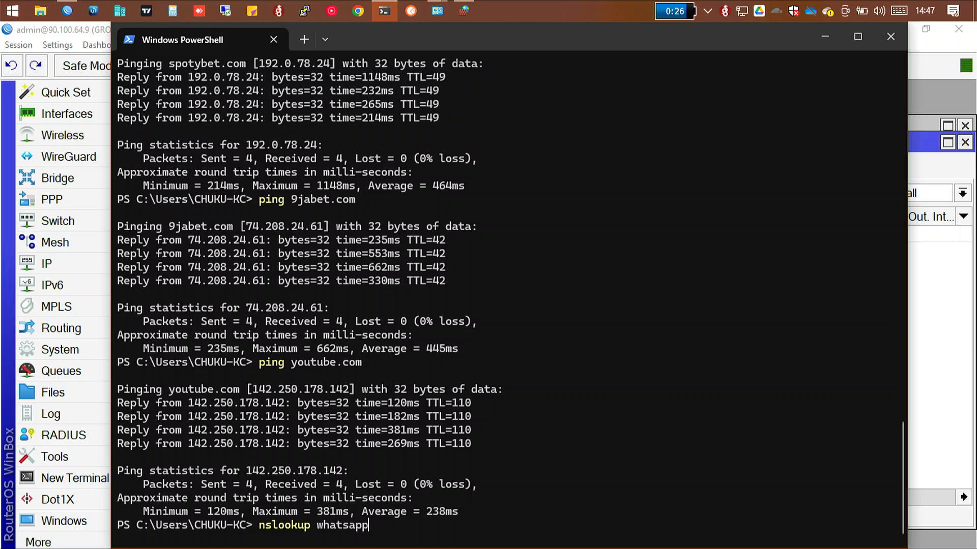
key("Return")
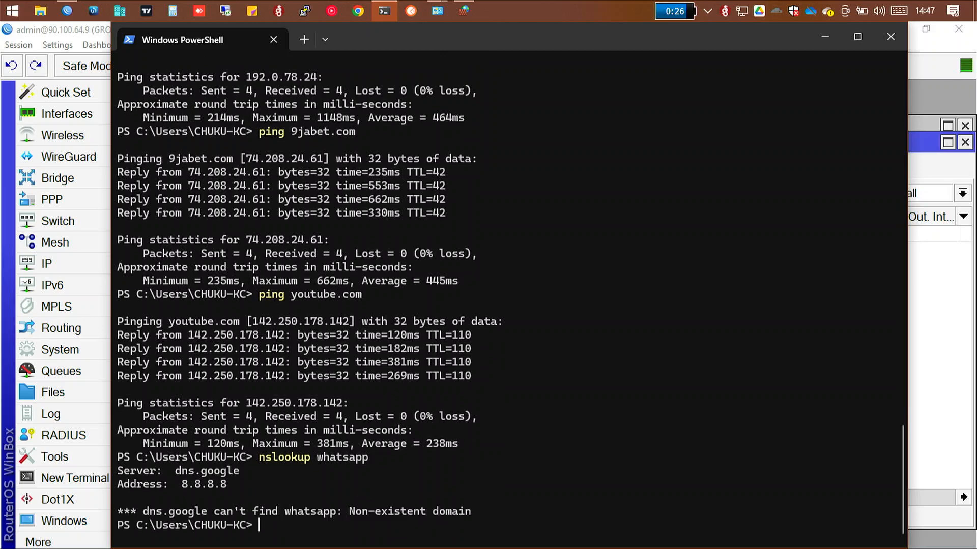
Step: Look up whatsapp.com with nslookup to check that the full domain name resolves
type("nsloop")
key("BackSpace")
type("kup whats")
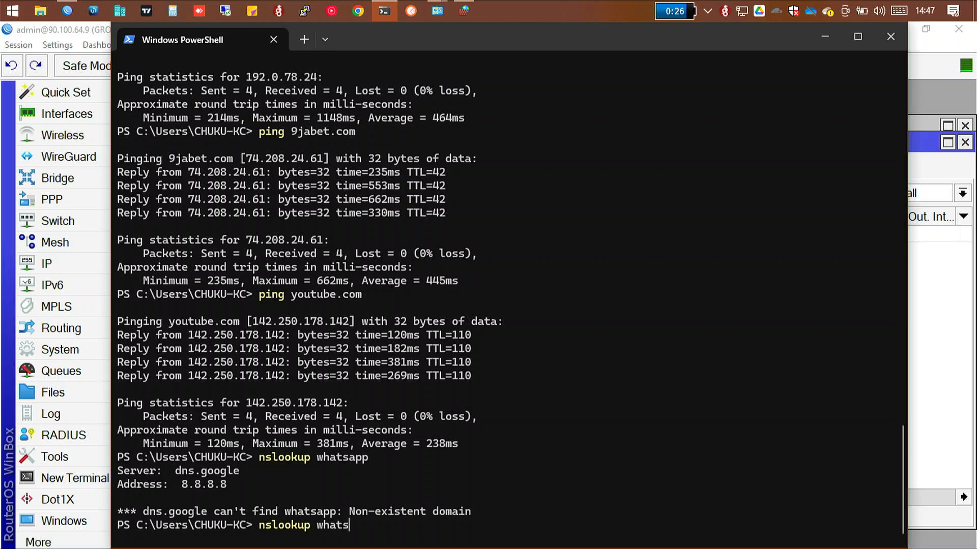
type("app.com")
key("Return")
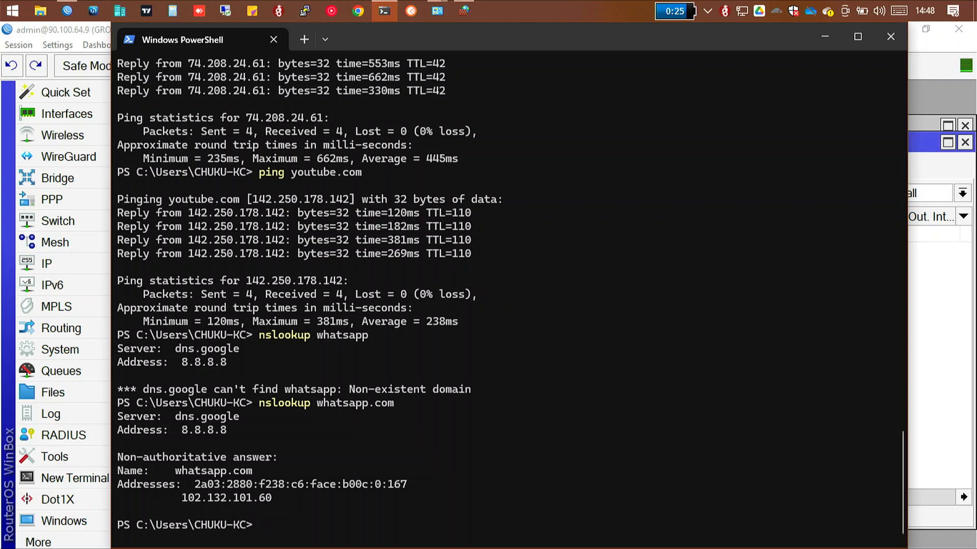
type("ekefes")
key("Return")
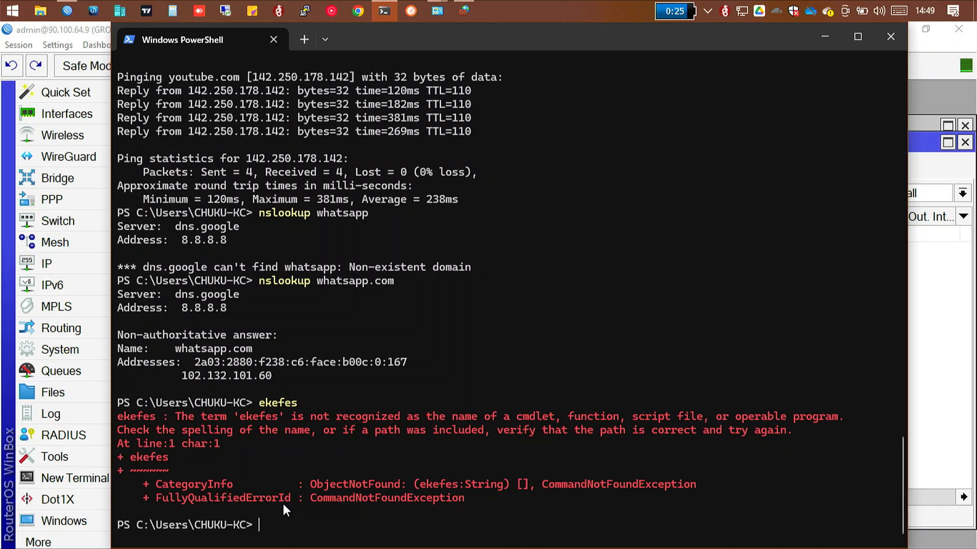
Step: Ping sefan.ru from PowerShell to test name resolution and reachability of this domain
type("ping sef")
type("an.ry")
key("BackSpace")
type("u")
key("Return")
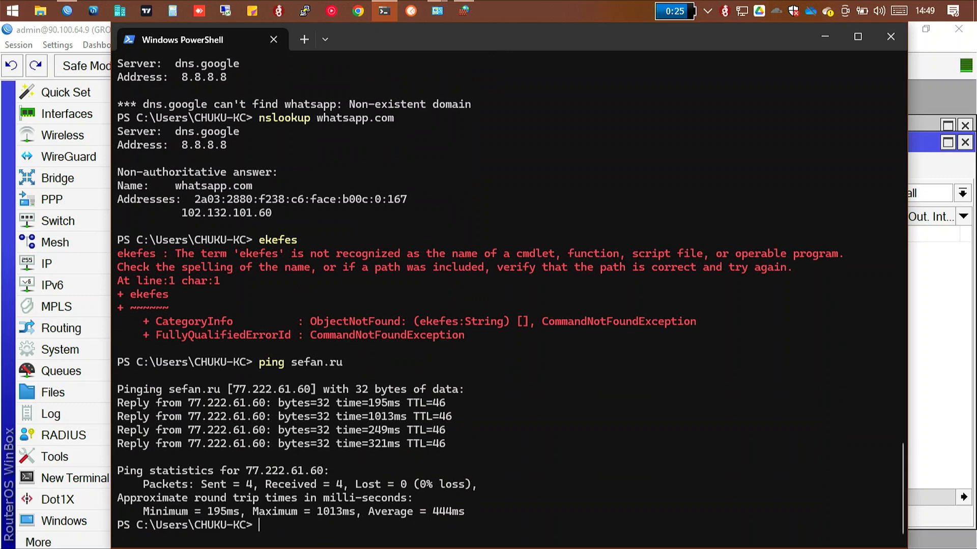
Step: Ping waptrick.com from PowerShell and stop the ping before it completes
type("ping waptrick")
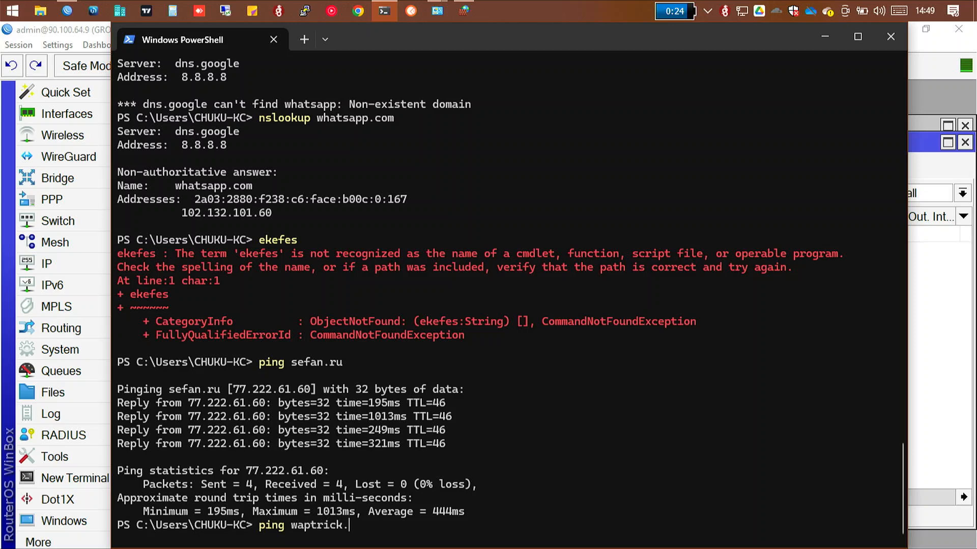
type(".com")
key("Return")
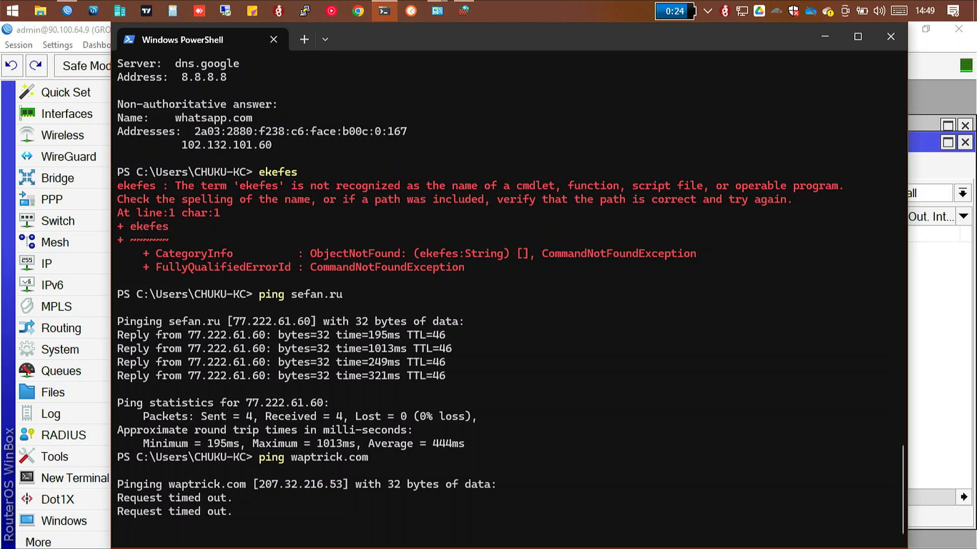
key("ctrl+c")
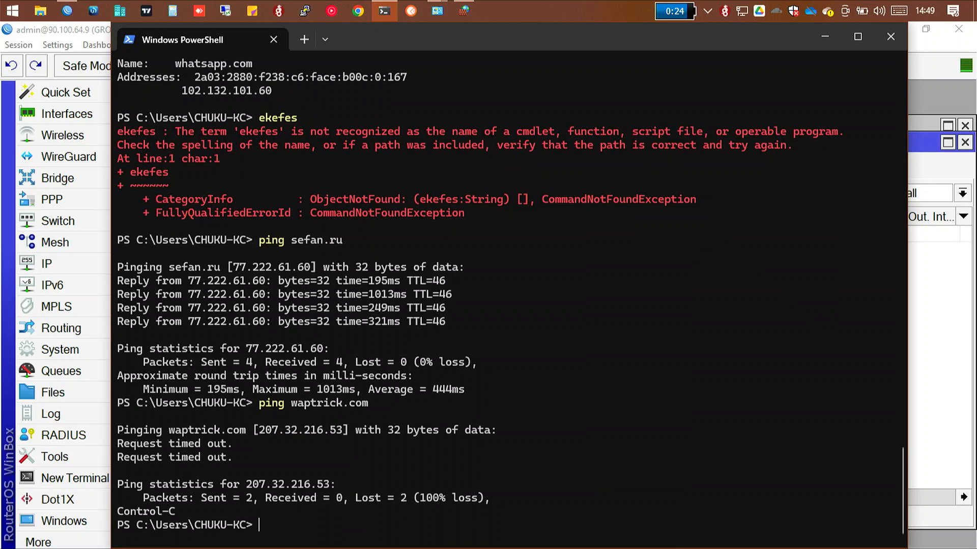
Step: Ping whatsapp.com from PowerShell to check that the PC can reach this domain
type("ping")
type("whats")
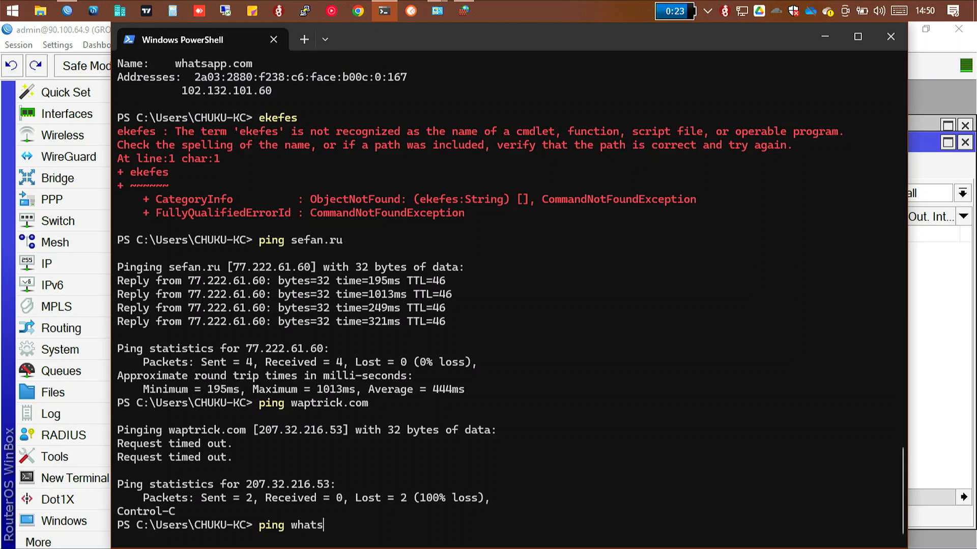
type("app.com")
key("Return")
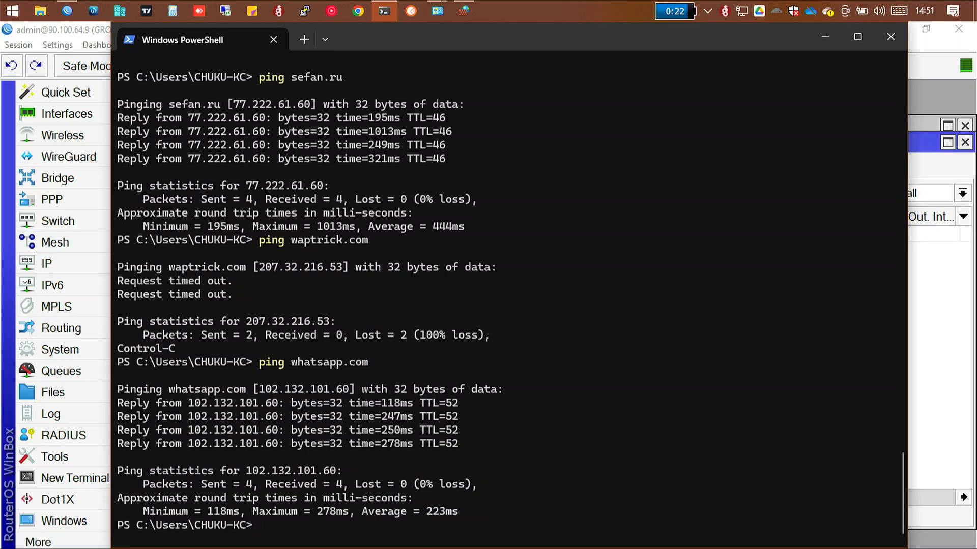
Step: Ping wapday.com from PowerShell to test the PC's connection to this domain
type("w")
key("BackSpace")
type("ping wapday.com")
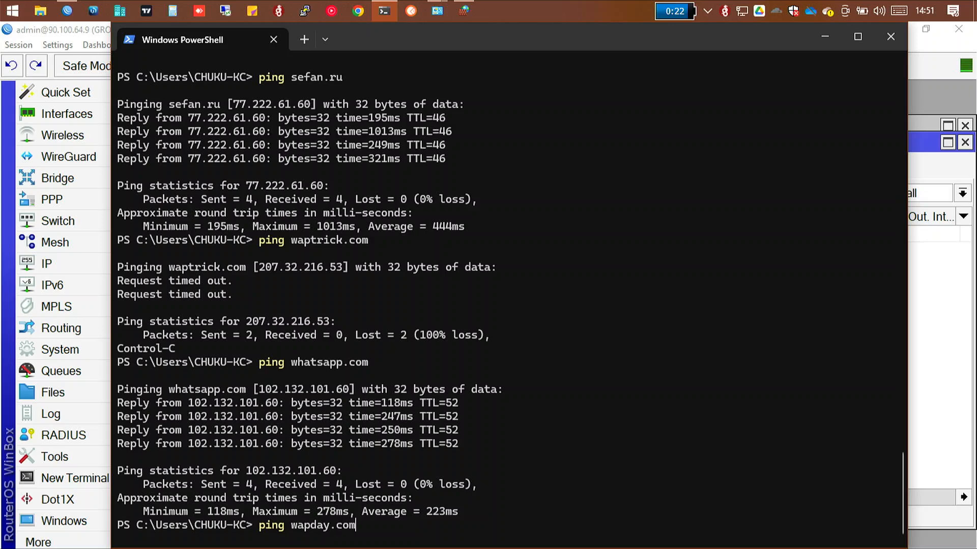
key("Return")
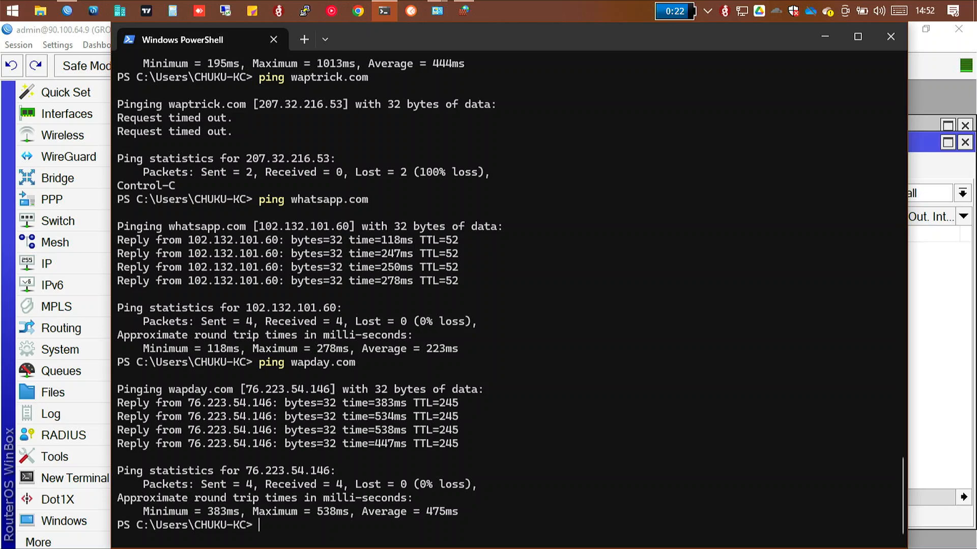
Step: Ping bbc.com from PowerShell to test internet access to the site by name
type("ping bbc.com")
key("Return")
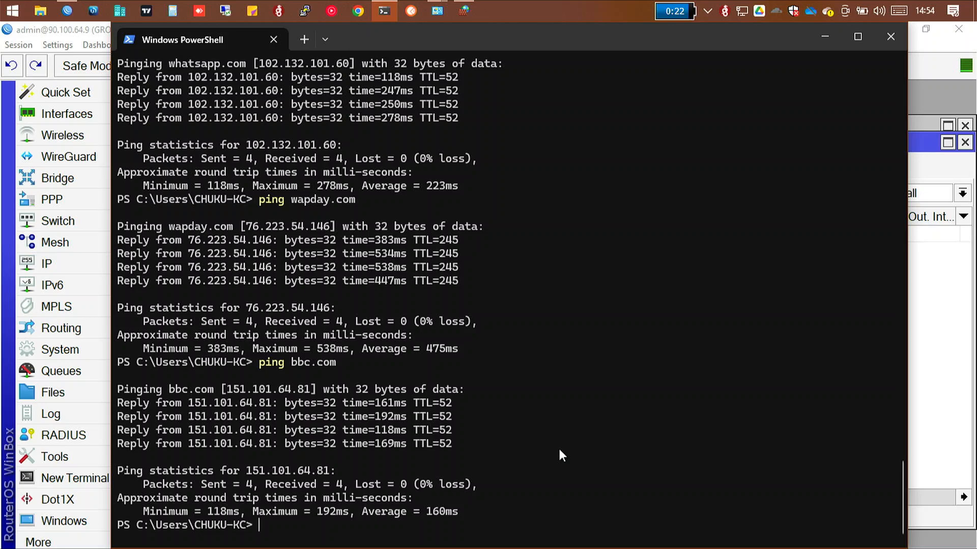
Step: Trace the route from the PC to 90.100.64.2 with tracert in PowerShell
type("tracert")
type("90.100")
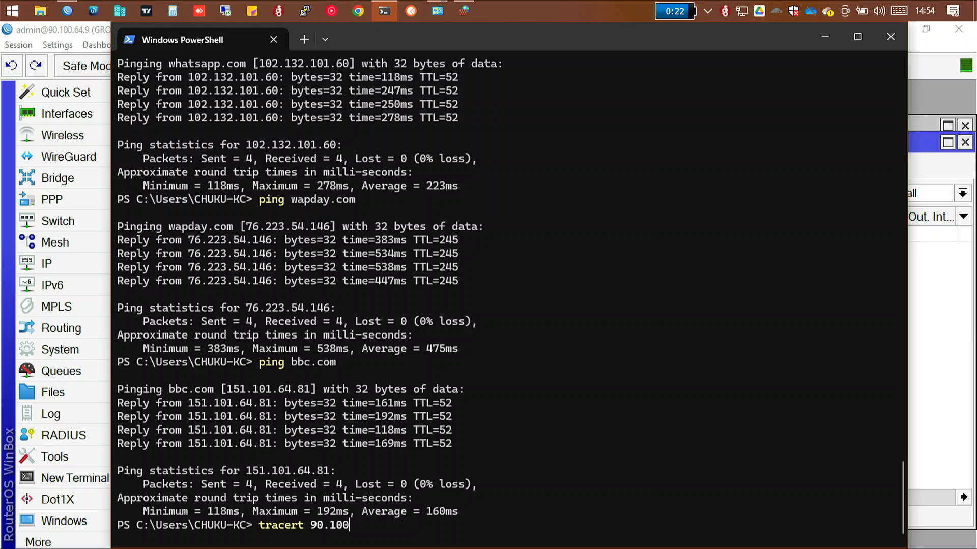
type(".64.2")
key("Return")
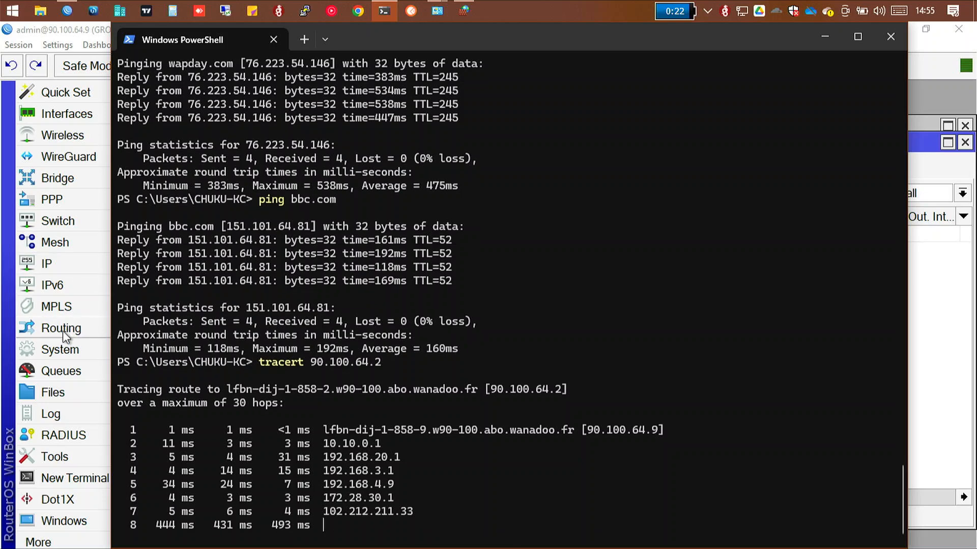
Step: Switch to WinBox and open the router's IP route list to inspect how 90.100.64.2 is routed
left_click(55, 265)
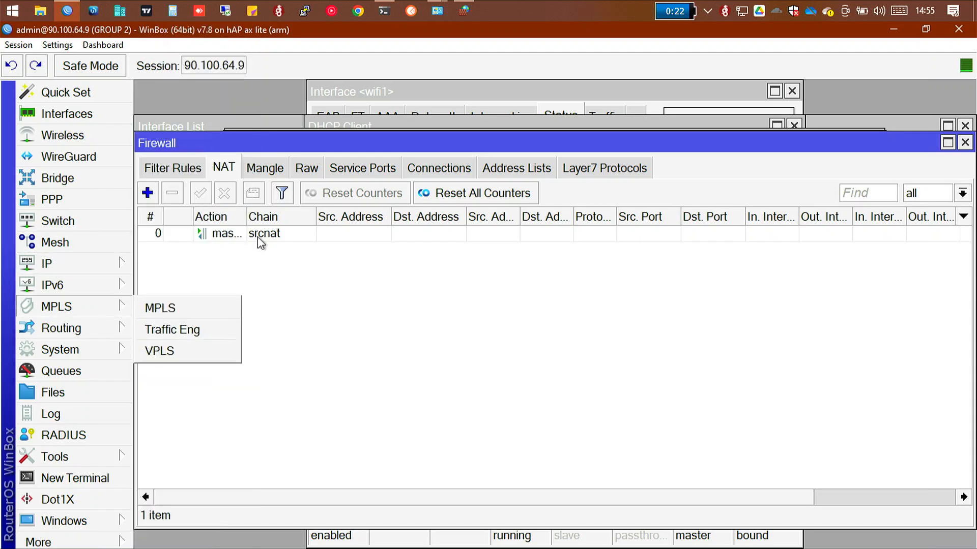
mouse_move(87, 277)
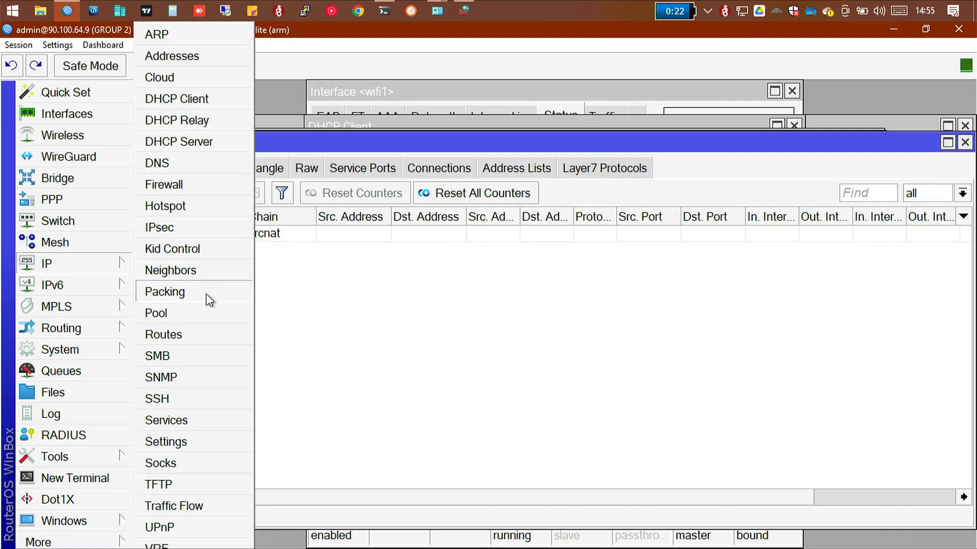
left_click(197, 332)
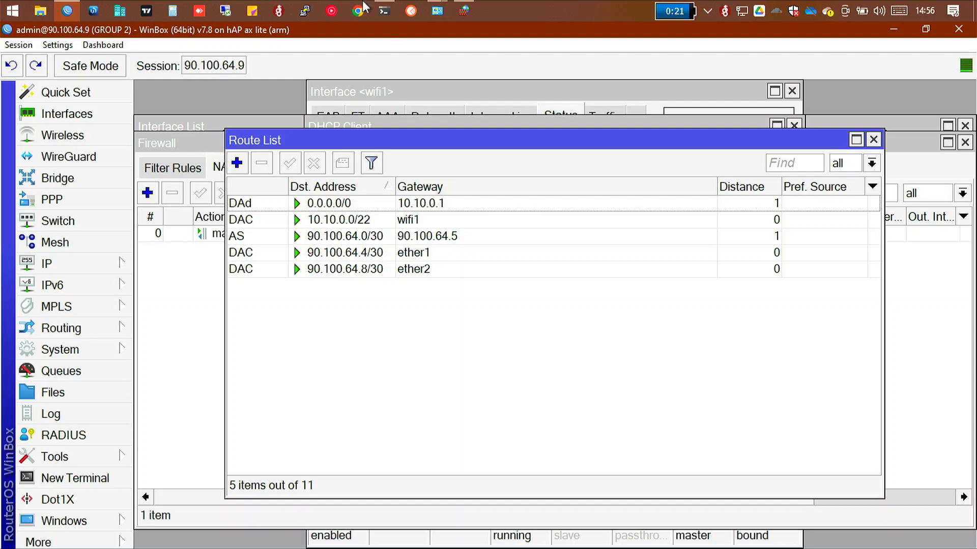
Step: Return to PowerShell and run tracert to 90.100.64.2 again to recheck the path
left_click(390, 9)
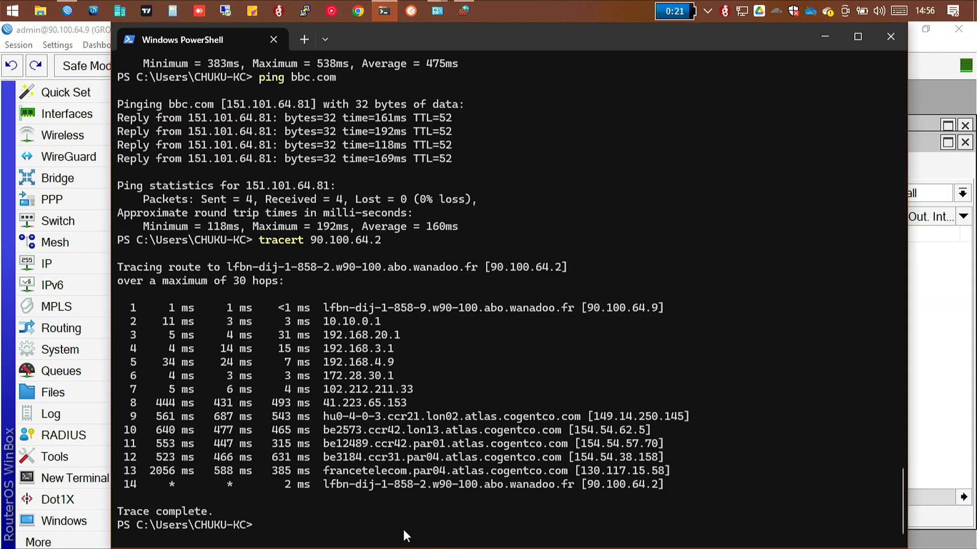
type("tracert 90.100.64.")
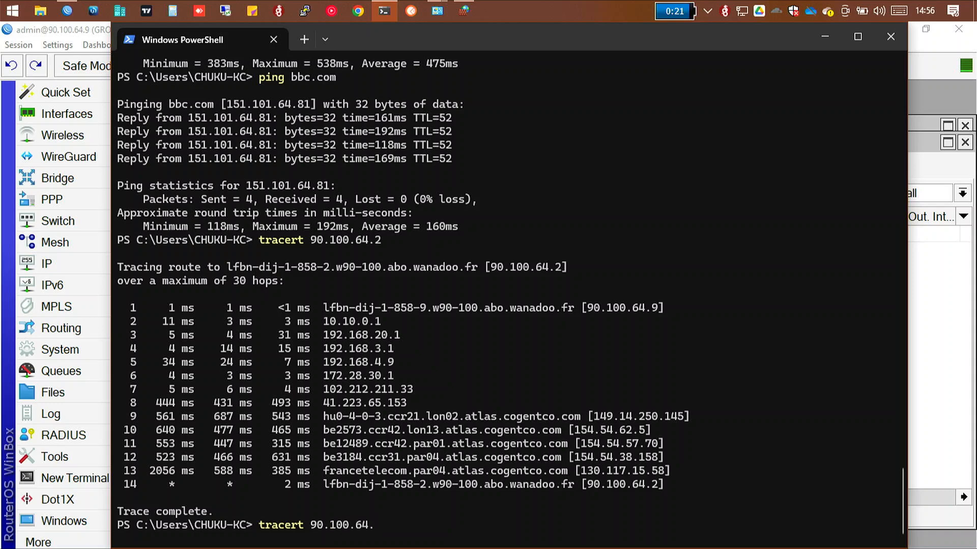
type("2")
key("Return")
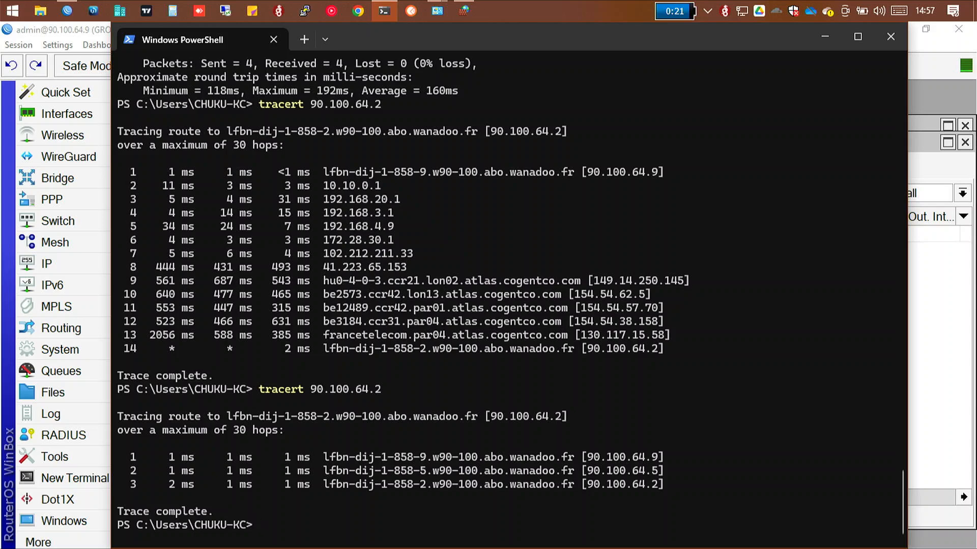
Step: Switch to WinBox and reopen the IP route list to compare its gateways with the traced path
left_click(62, 266)
left_click(159, 372)
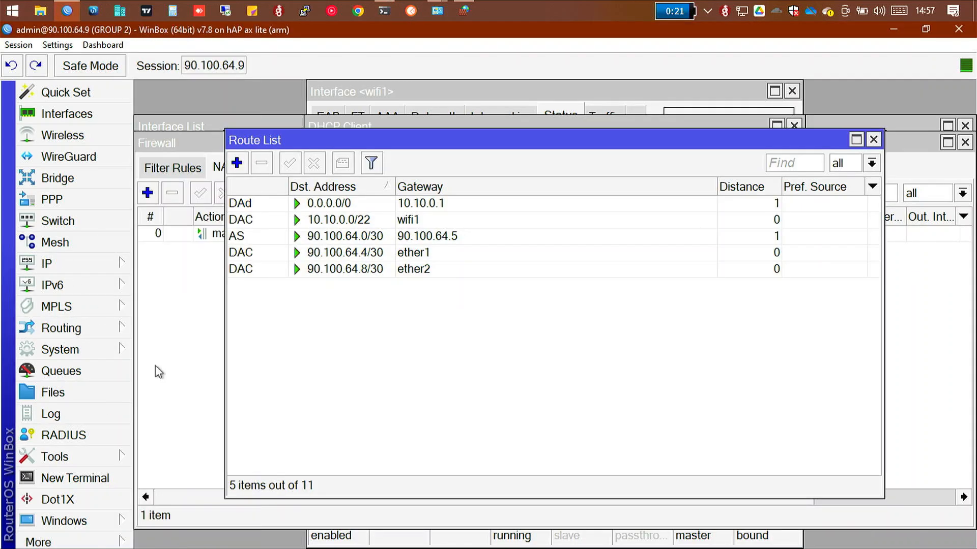
left_click(61, 349)
left_click(70, 277)
left_click(71, 269)
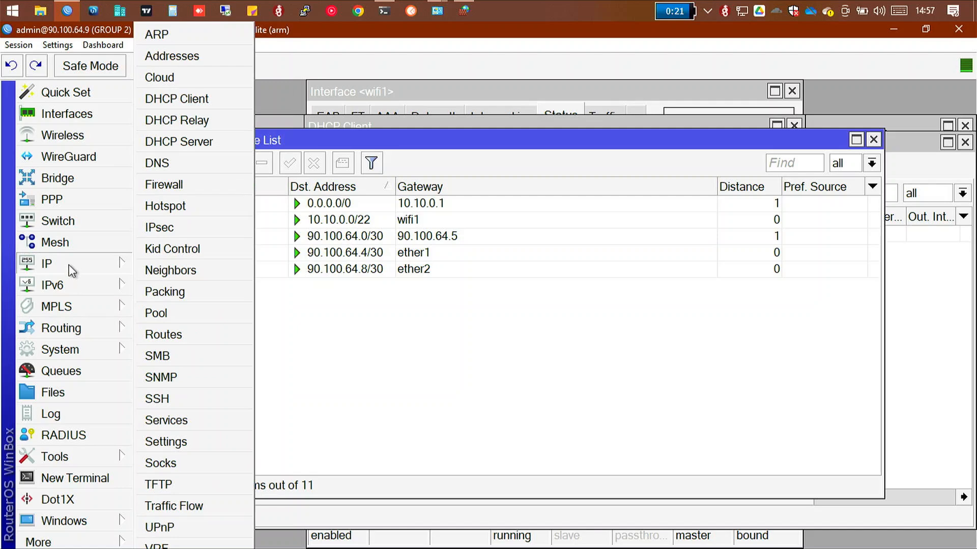
left_click(158, 334)
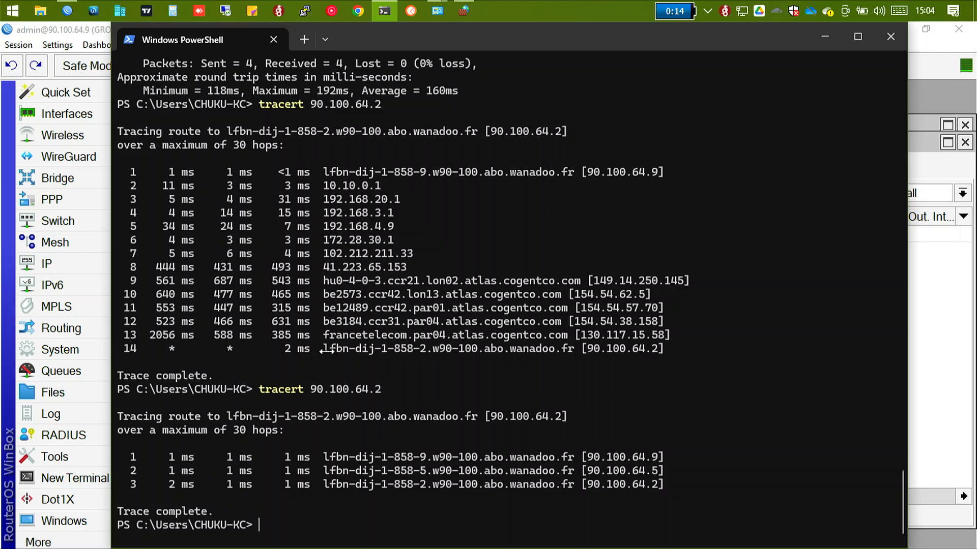
Step: Bring WinBox's IP route list back up and examine the flags of the default and connected routes
left_click(51, 264)
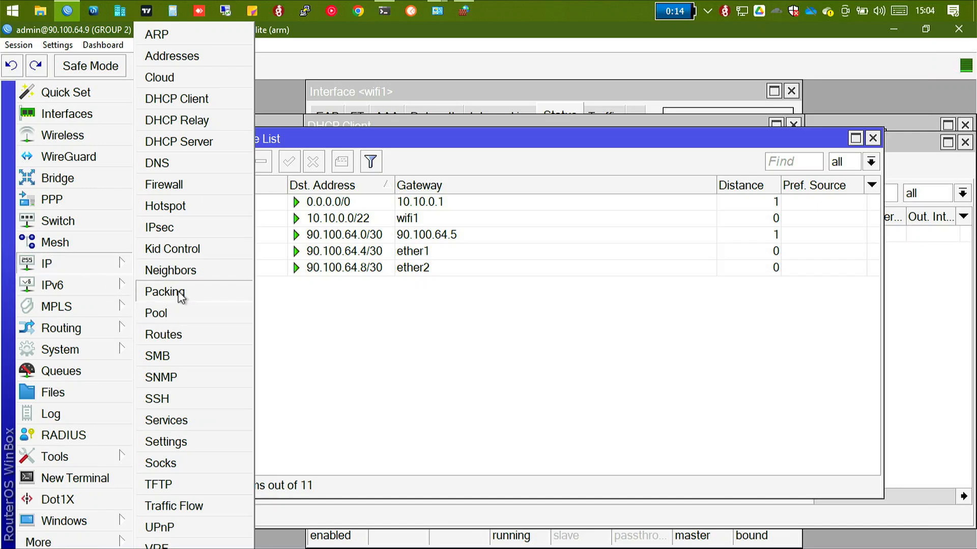
left_click(179, 337)
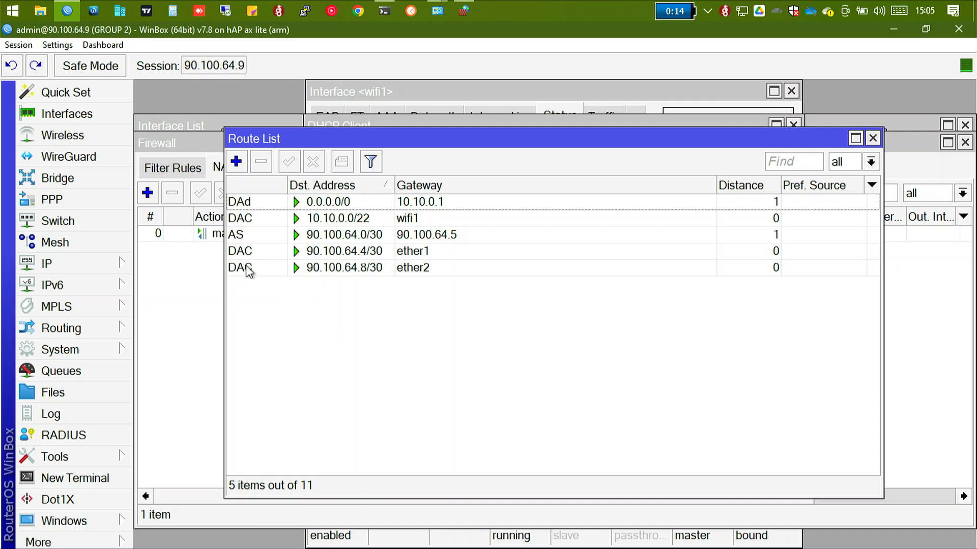
mouse_move(249, 270)
mouse_move(239, 203)
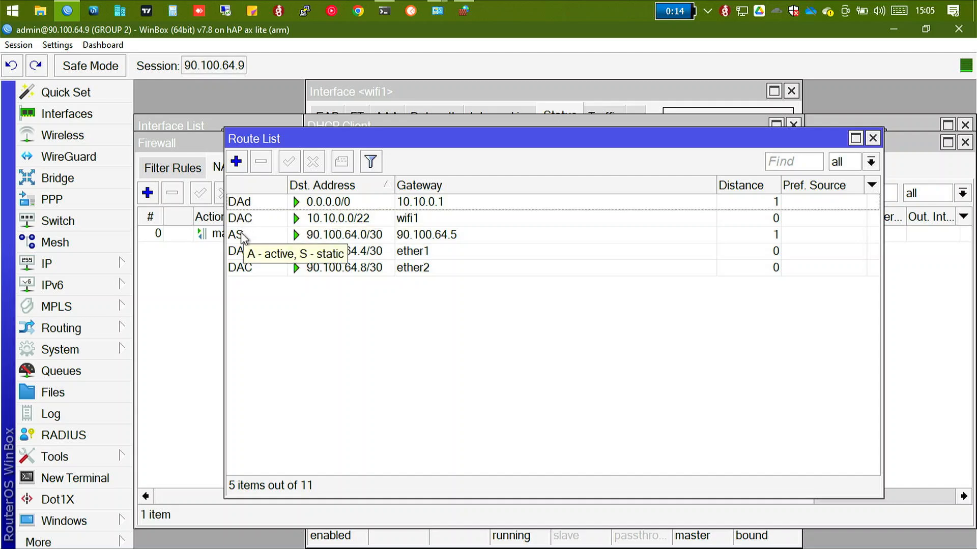
left_click(86, 329)
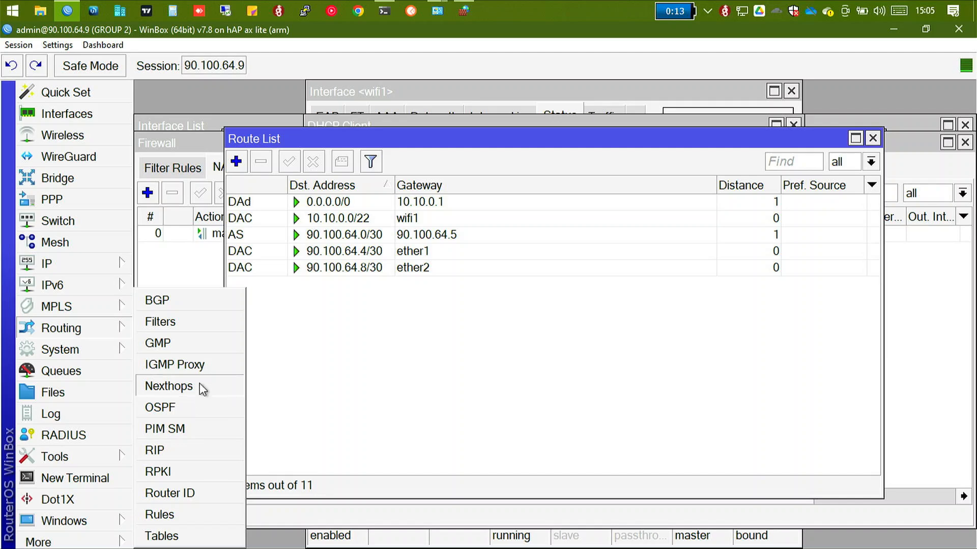
left_click(60, 357)
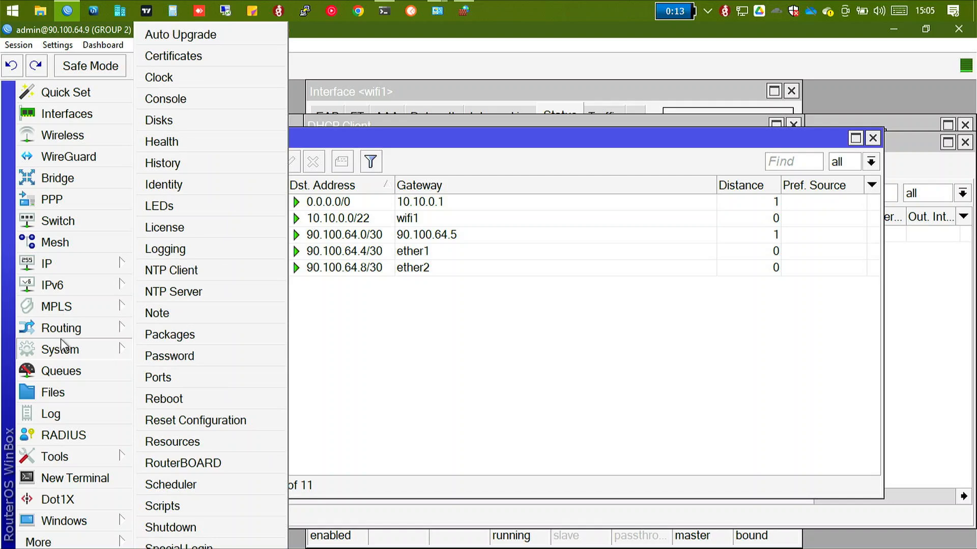
left_click(62, 332)
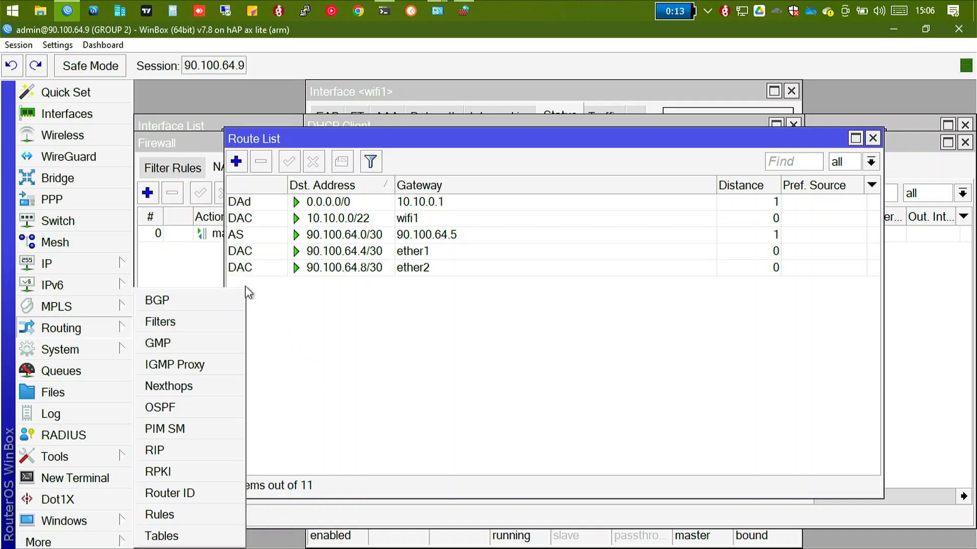
left_click(60, 351)
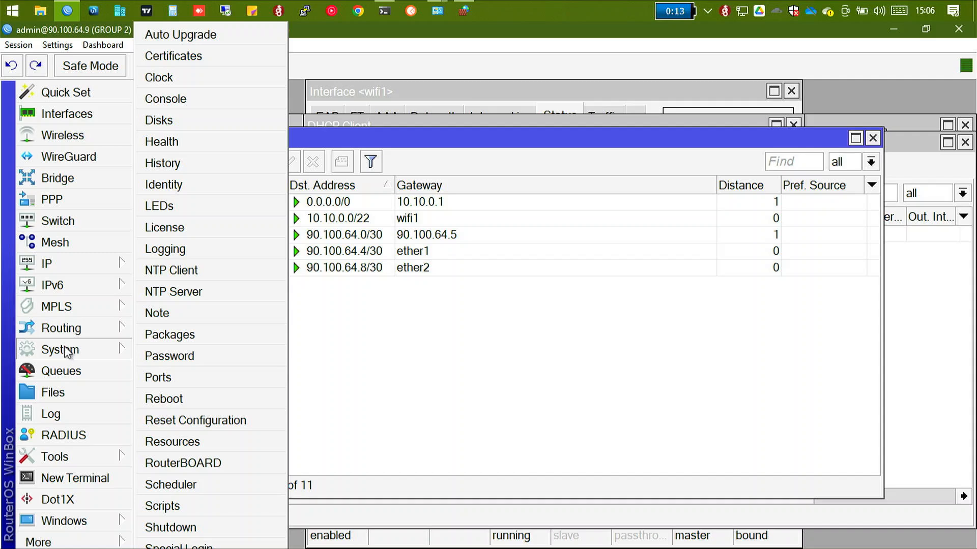